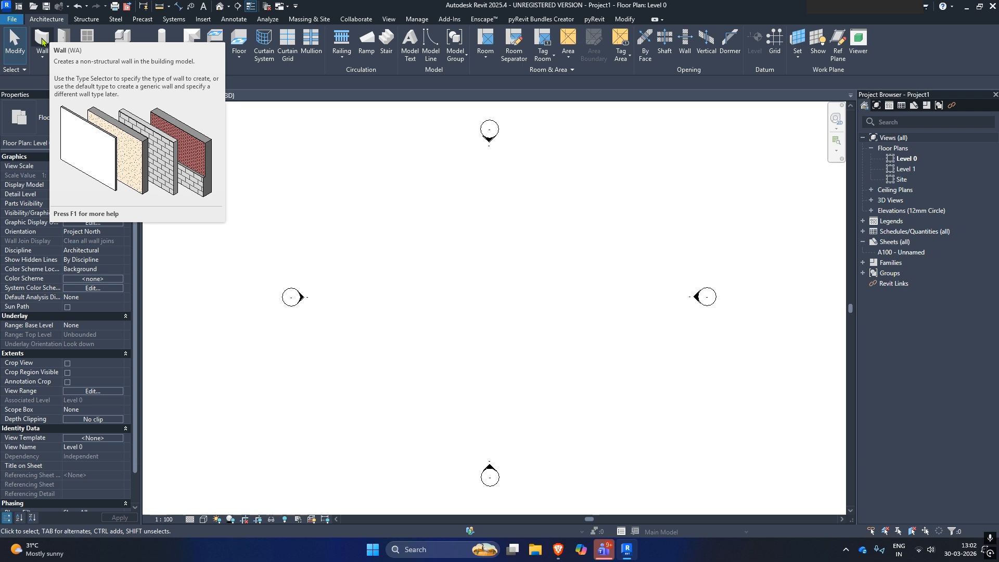
- Start placing a wall, try the Depth option for its vertical extent, and set it back to Height
key("w")
key("a")
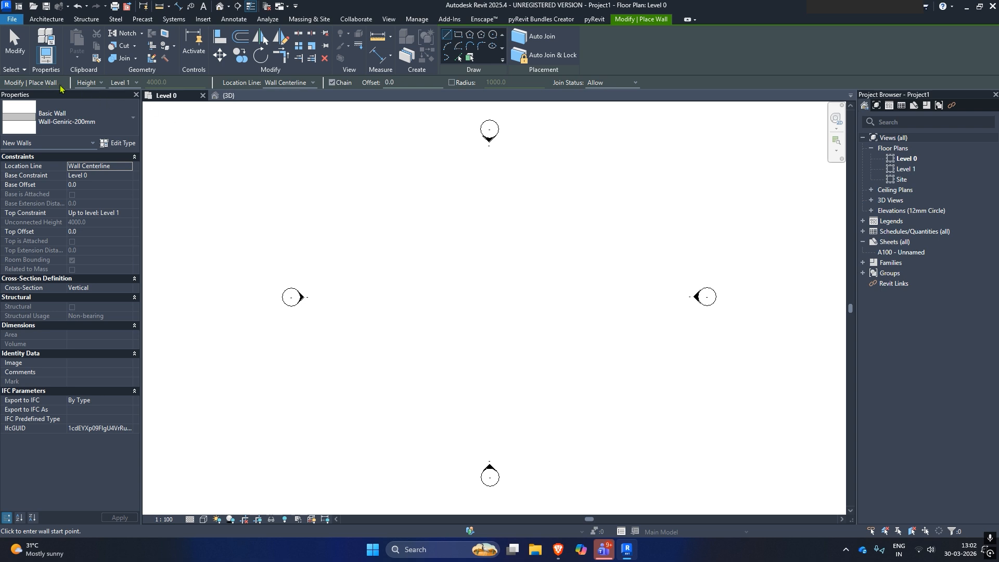
left_click(101, 83)
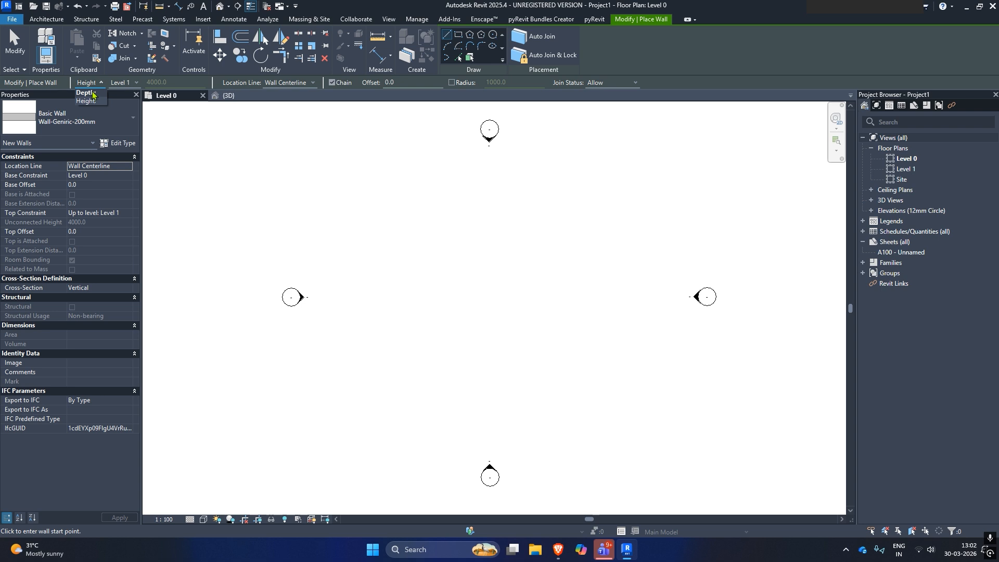
left_click(87, 93)
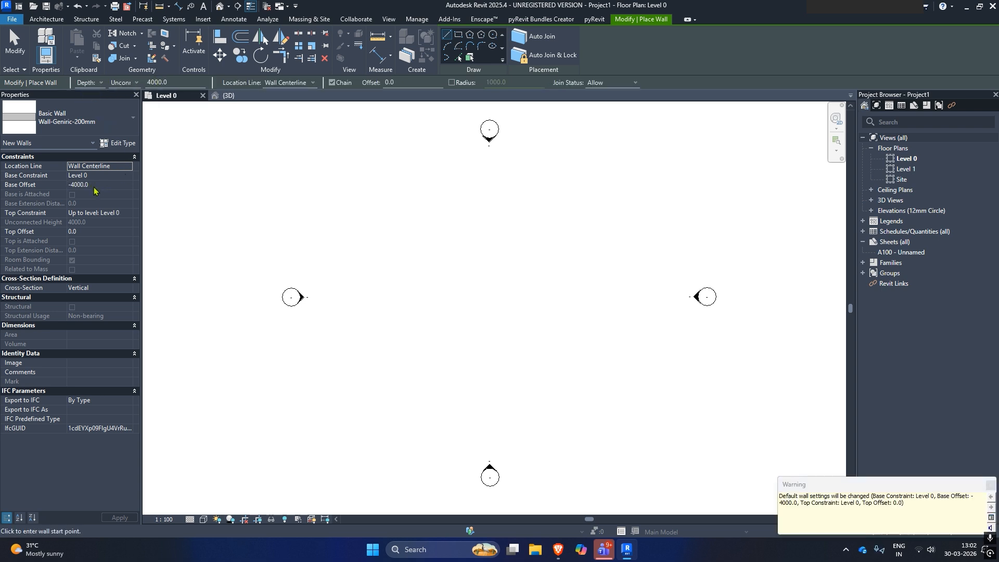
left_click(90, 82)
left_click(87, 101)
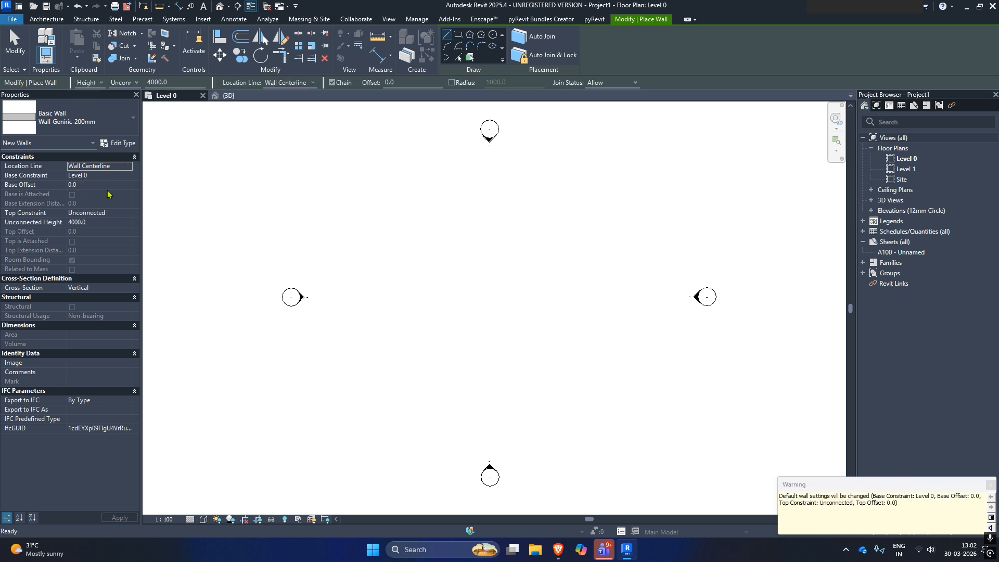
- Leave the new wall's top unconnected and set its height to 3500 mm
left_click(133, 85)
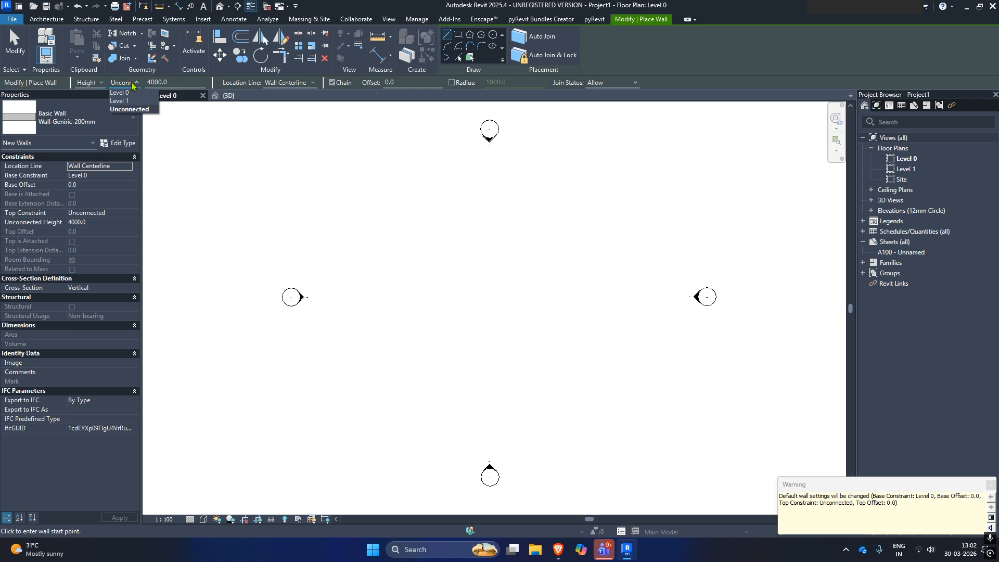
left_click(123, 109)
left_click(177, 81)
left_click_drag(177, 81, 138, 81)
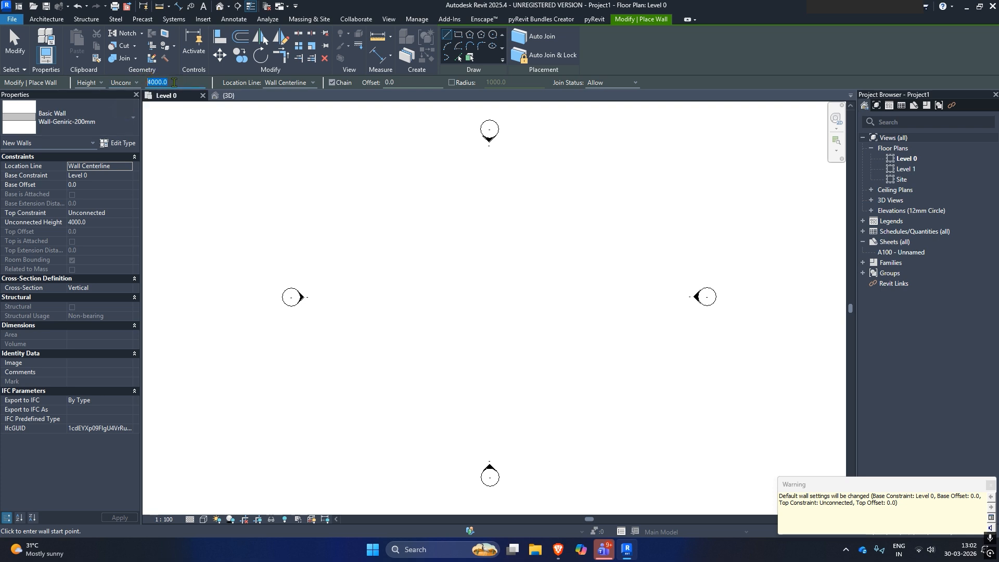
type("3500")
key("Return")
- Constrain the new wall's top to Level 1 and keep its location line at Wall Centerline
left_click(128, 83)
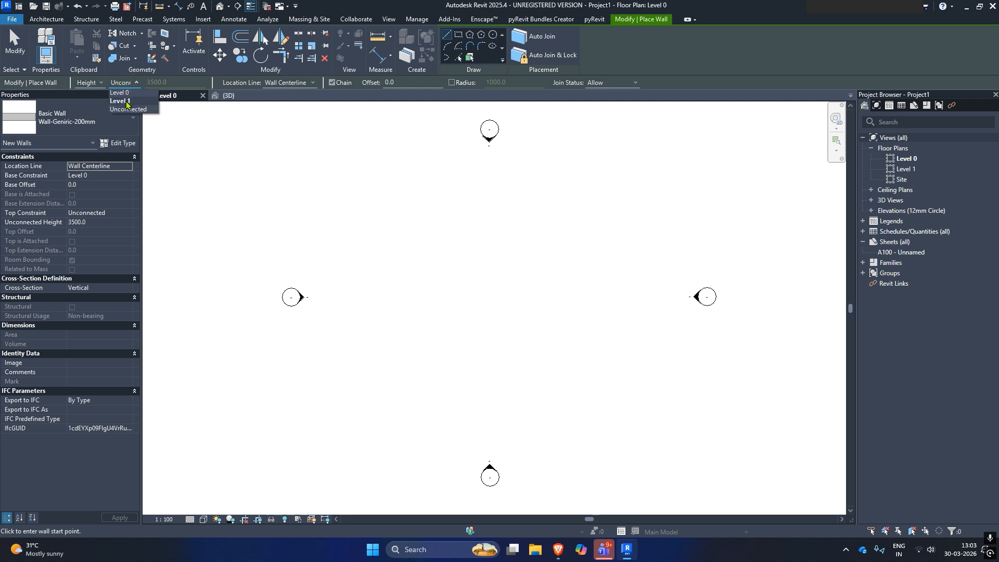
left_click(126, 102)
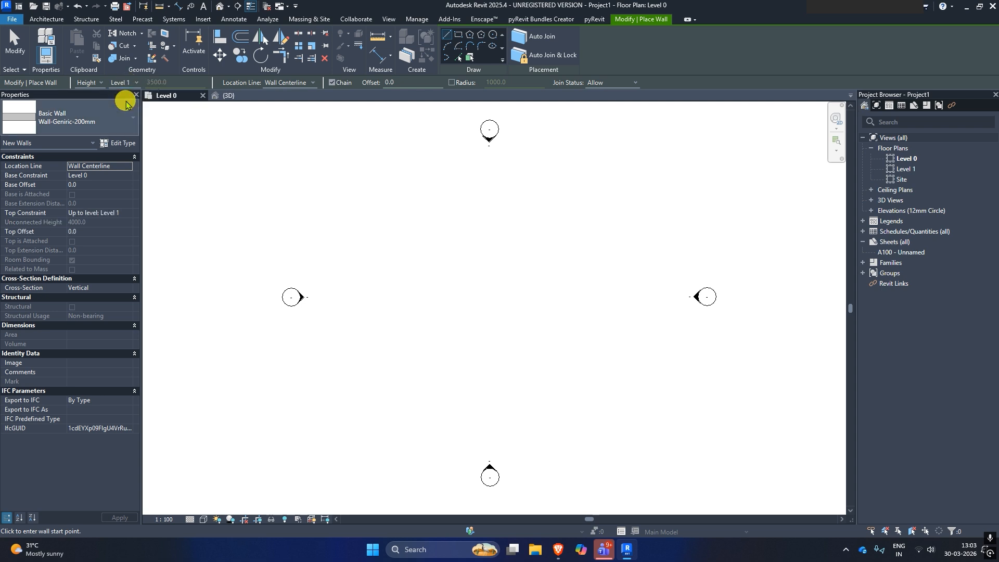
left_click(292, 86)
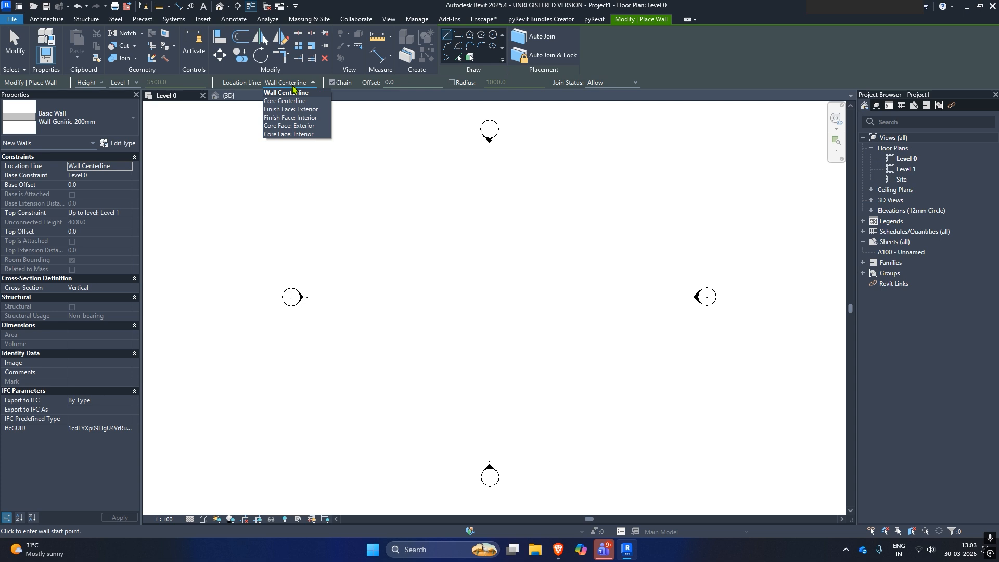
left_click(293, 88)
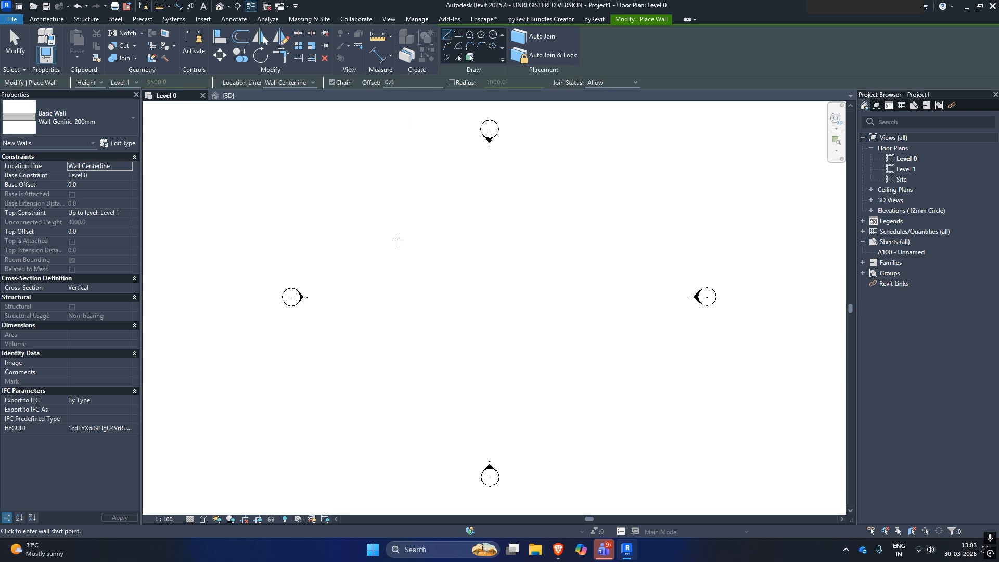
- Draw a U-shaped wall run open upward, about 6300 mm wide and 6400 mm deep, with Chain turned off before the last side
left_click(369, 239)
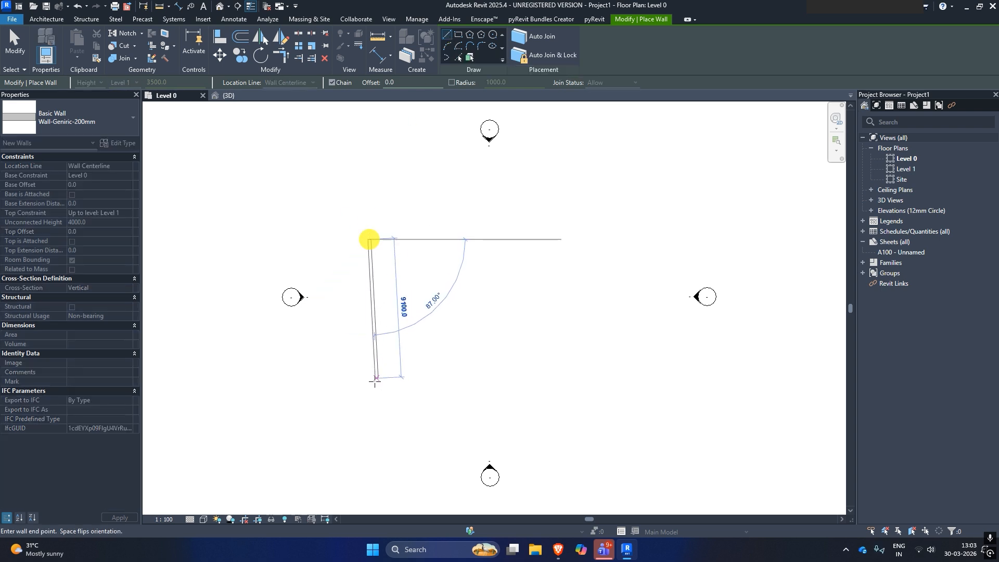
left_click(369, 337)
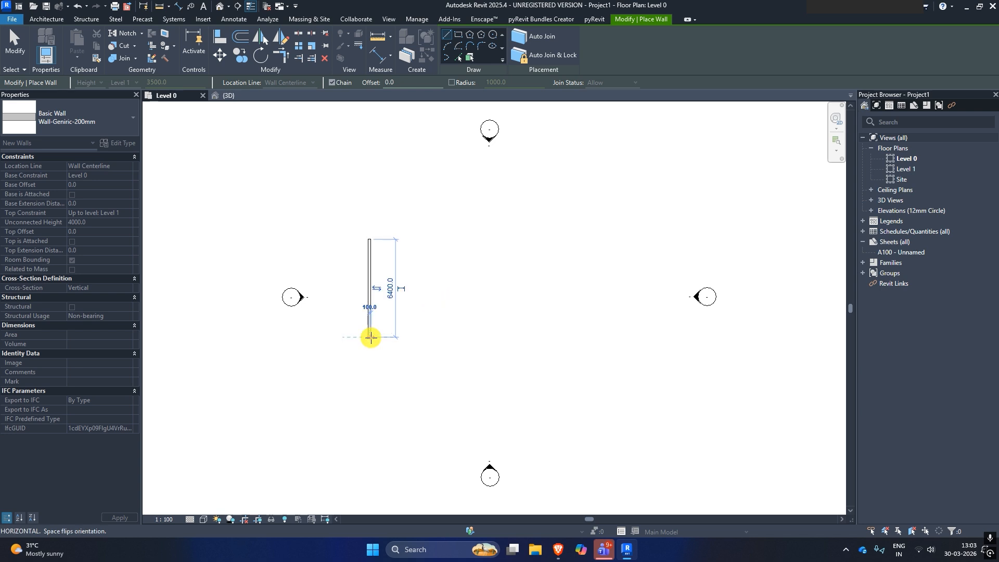
scroll(457, 338, "up", 2)
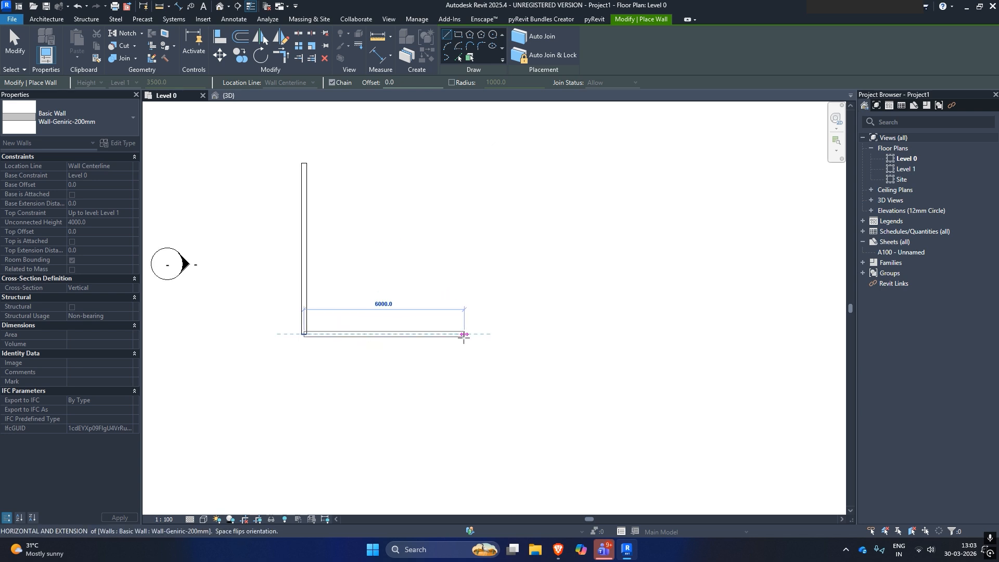
left_click(472, 334)
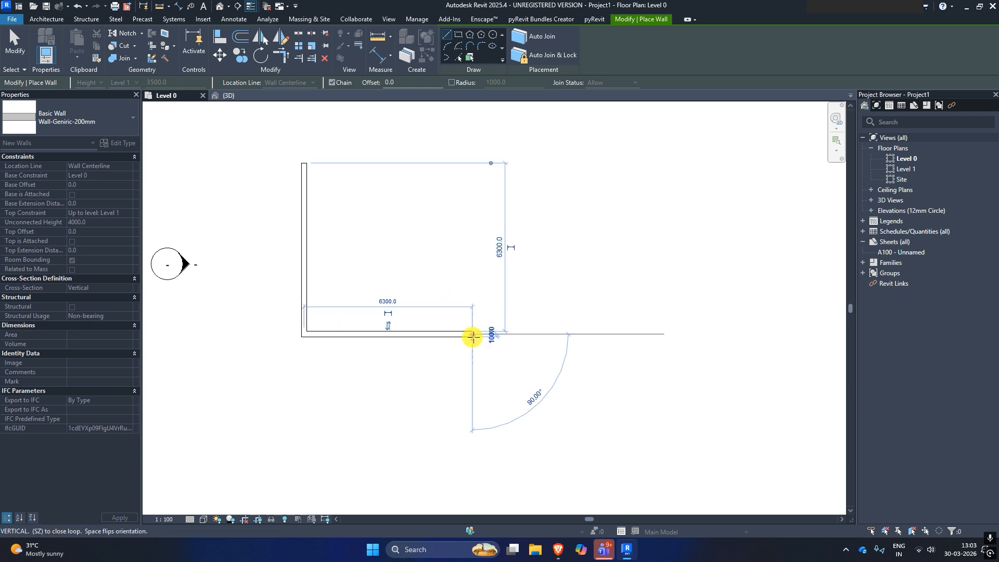
left_click(332, 82)
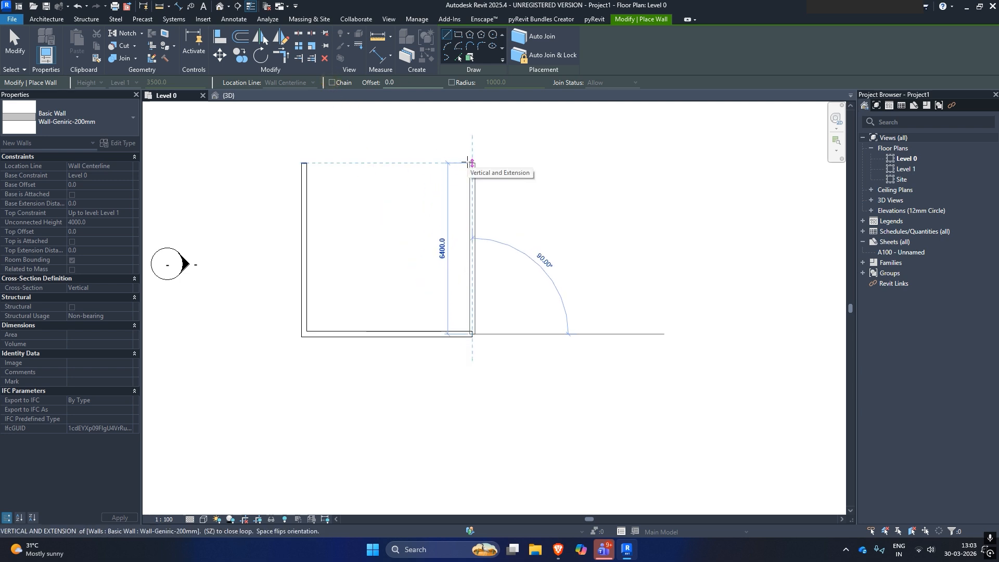
left_click(472, 163)
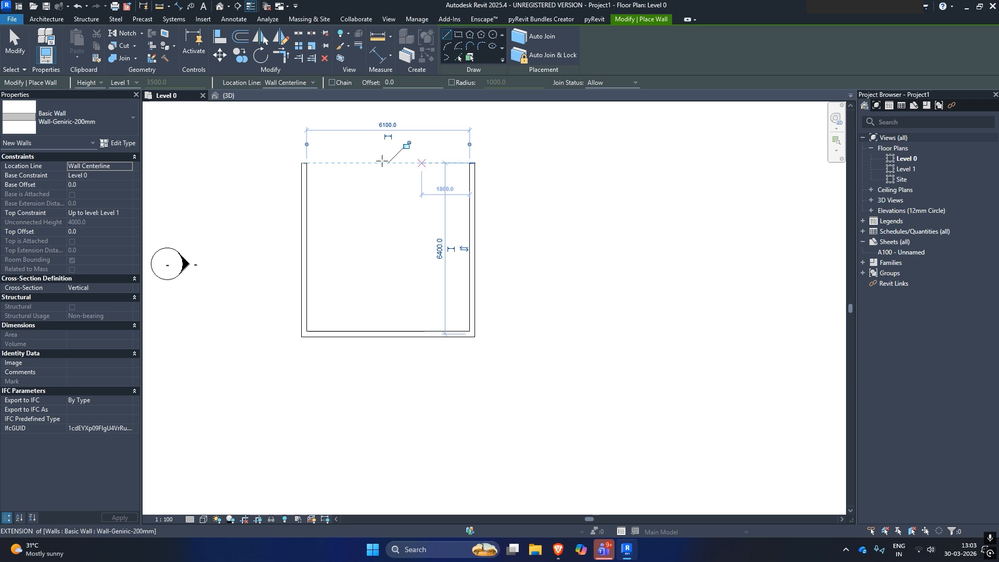
- Turn Chain back on and draw a vertical and a horizontal wall forming an inverted L beside the U-shaped walls
left_click(333, 83)
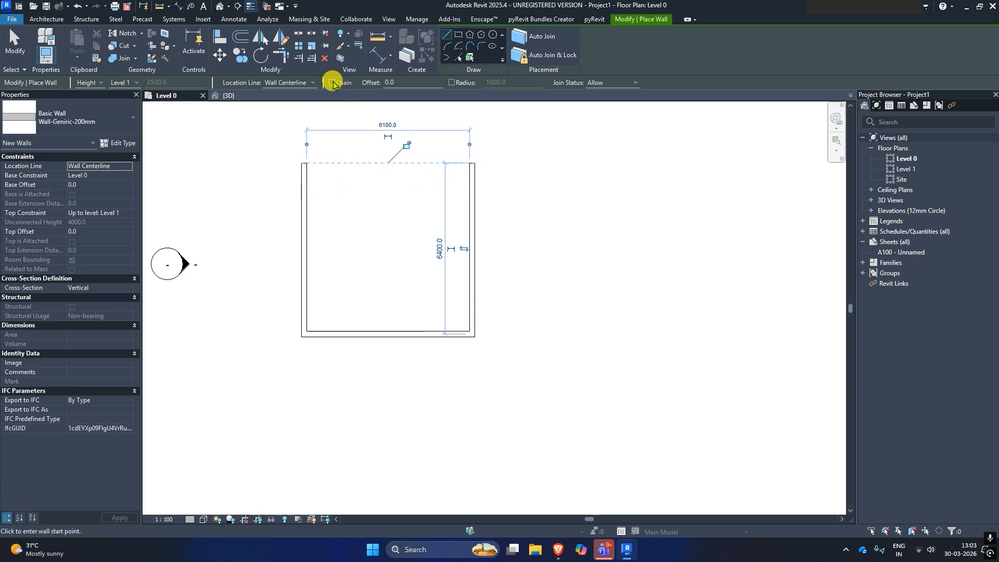
left_click(514, 332)
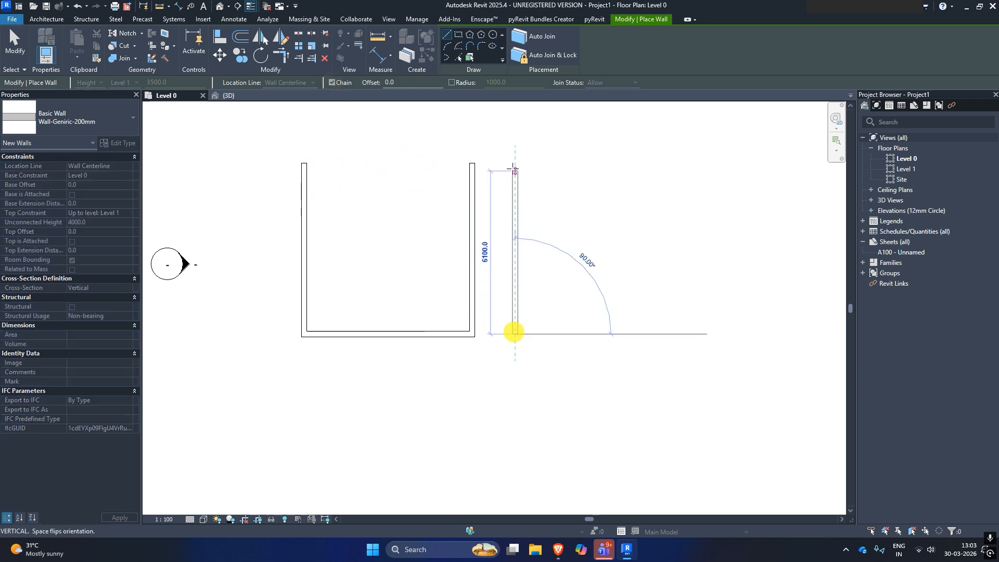
left_click(515, 163)
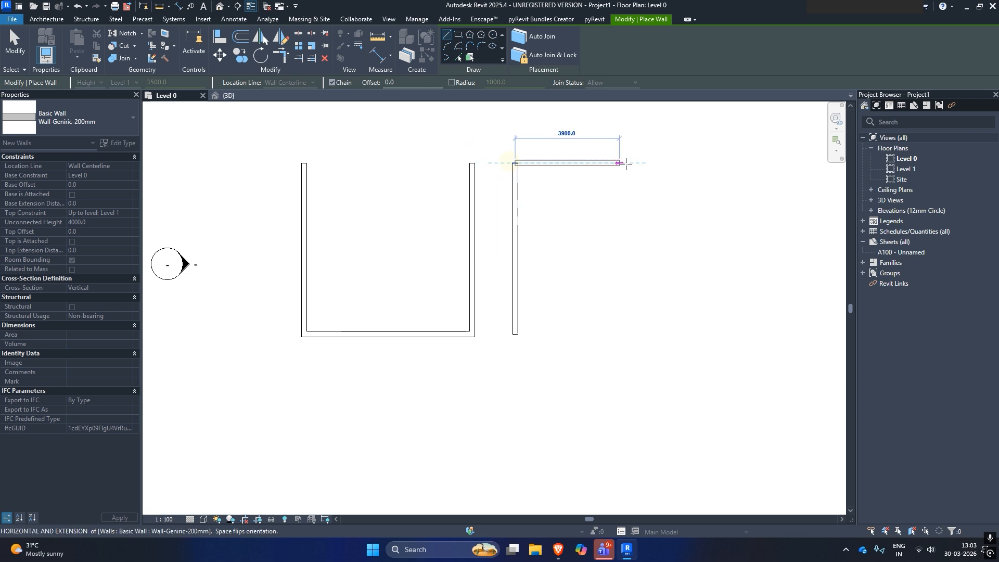
left_click(652, 164)
right_click(636, 152)
left_click(662, 152)
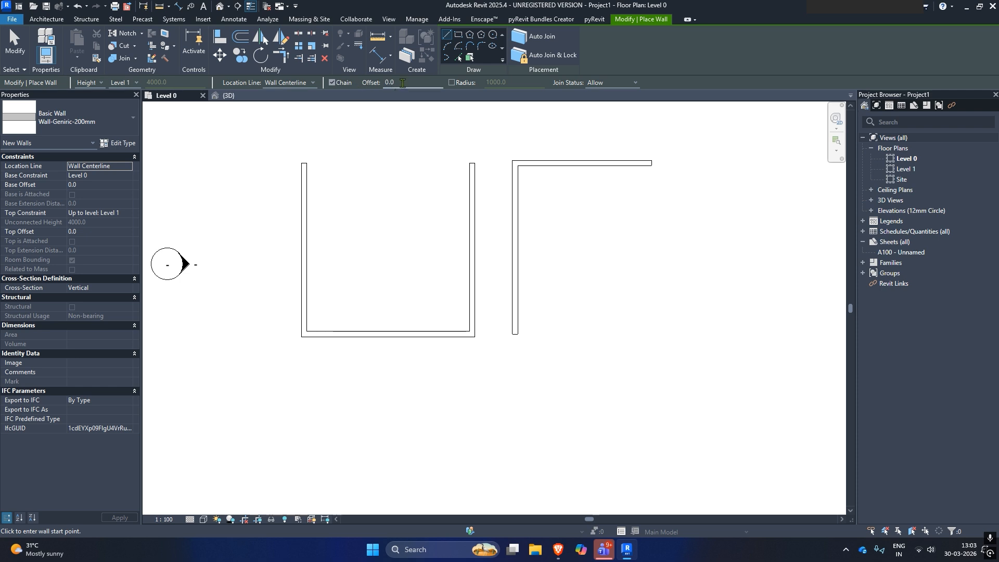
- Set the wall offset to 500 mm and draw a parallel wall outside the L's horizontal wall, from its free end to the corner
double_click(401, 84)
scroll(642, 151, "up", 4)
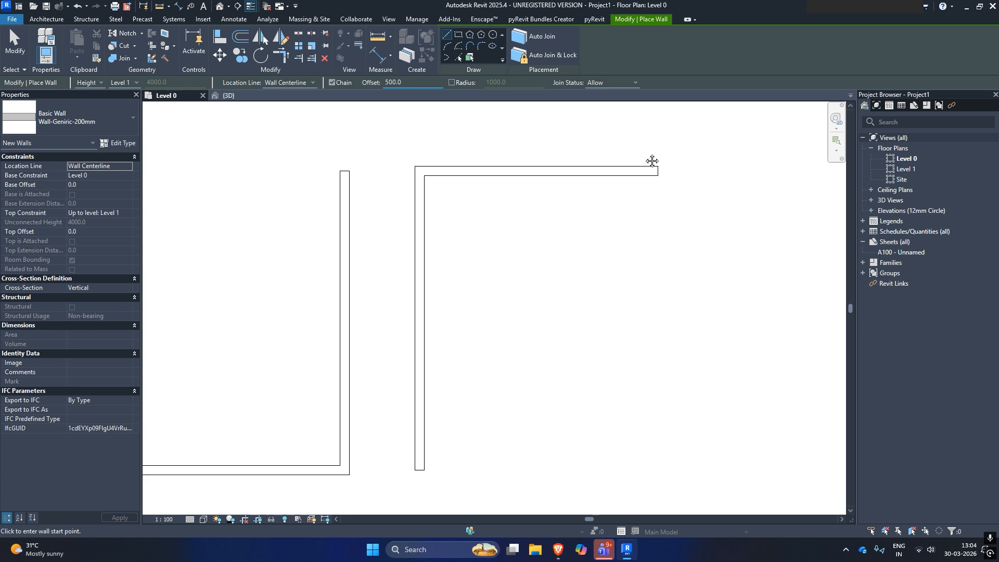
left_click(607, 251)
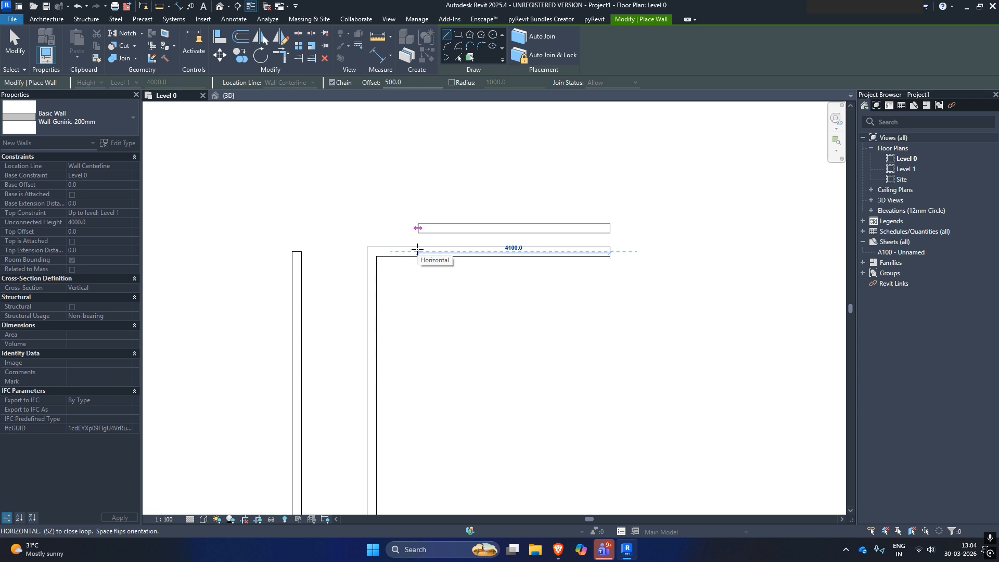
key("space")
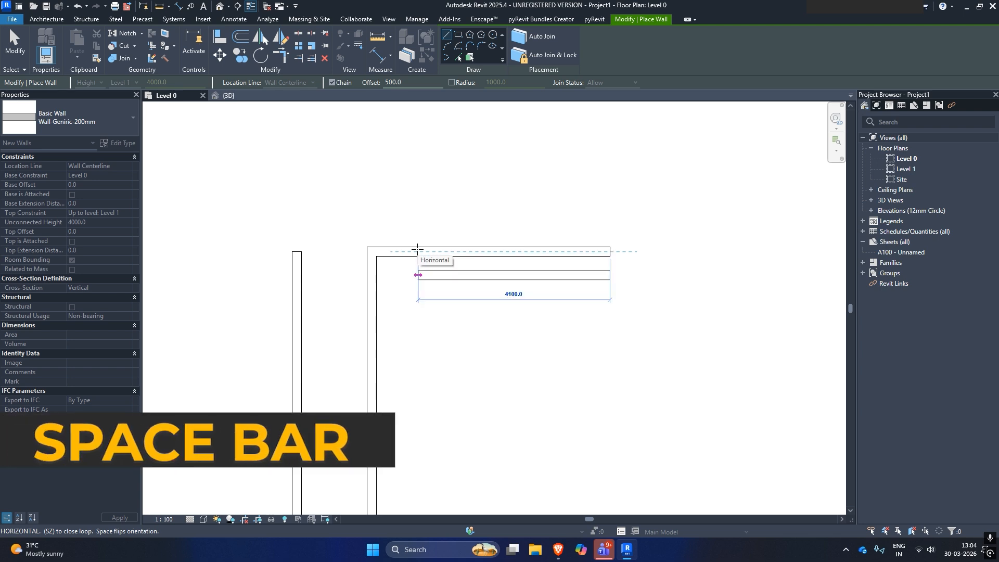
key("space")
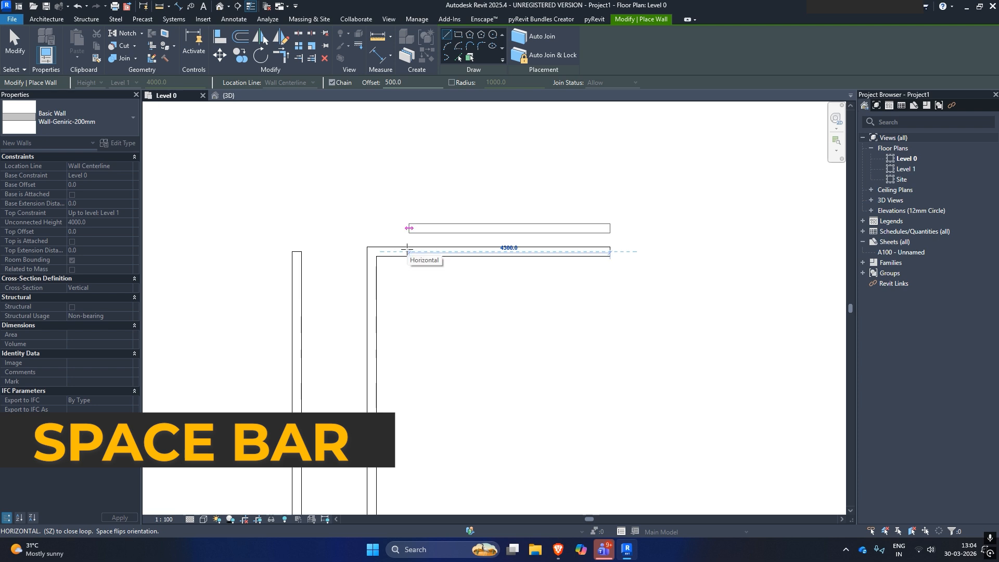
key("space")
left_click(374, 252)
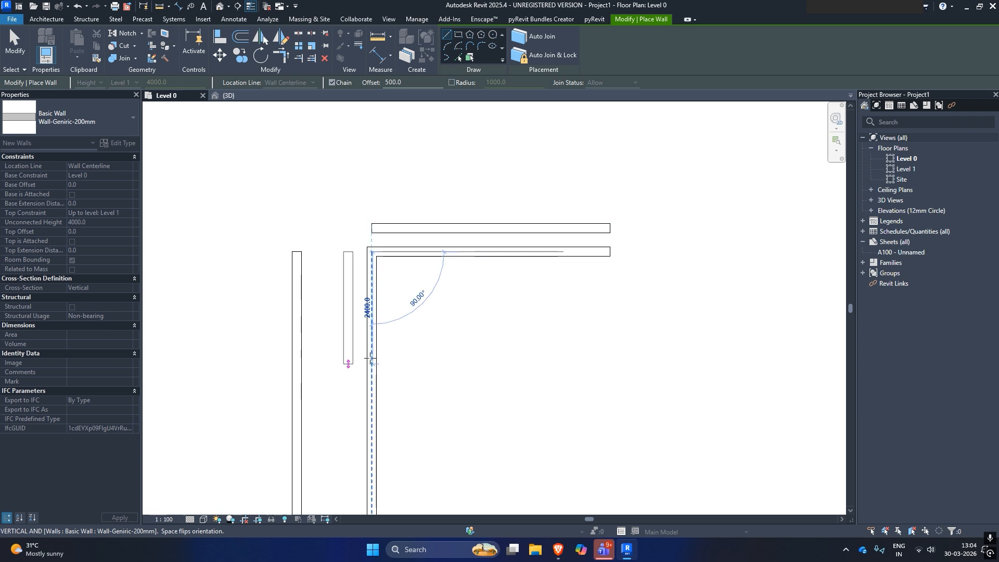
- Continue the offset wall along the outside of the L's vertical wall to its lower end and finish wall placement
scroll(379, 392, "down", 2)
middle_click_drag(379, 393, 395, 281)
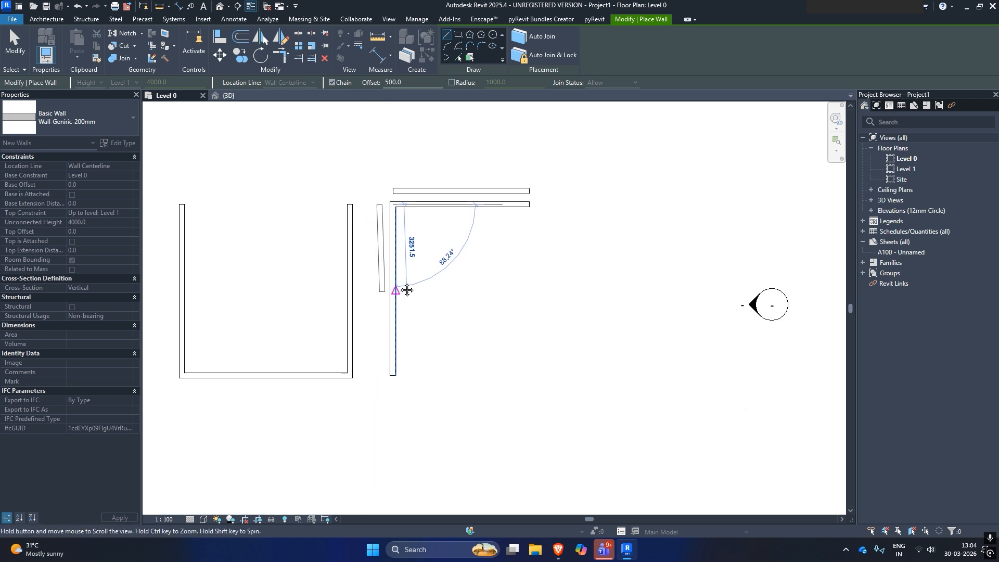
left_click(391, 366)
right_click(487, 216)
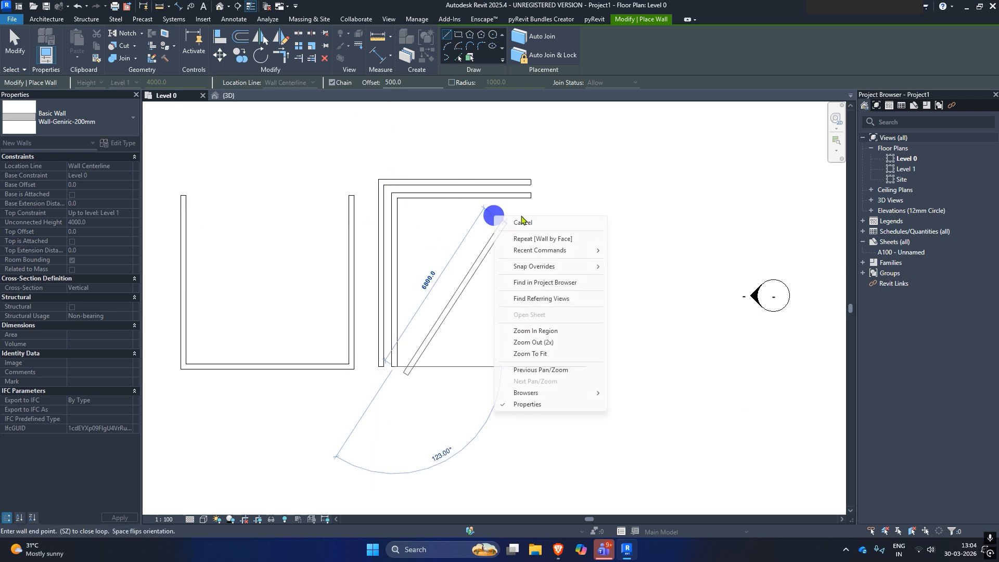
left_click(520, 221)
right_click(521, 223)
left_click(533, 225)
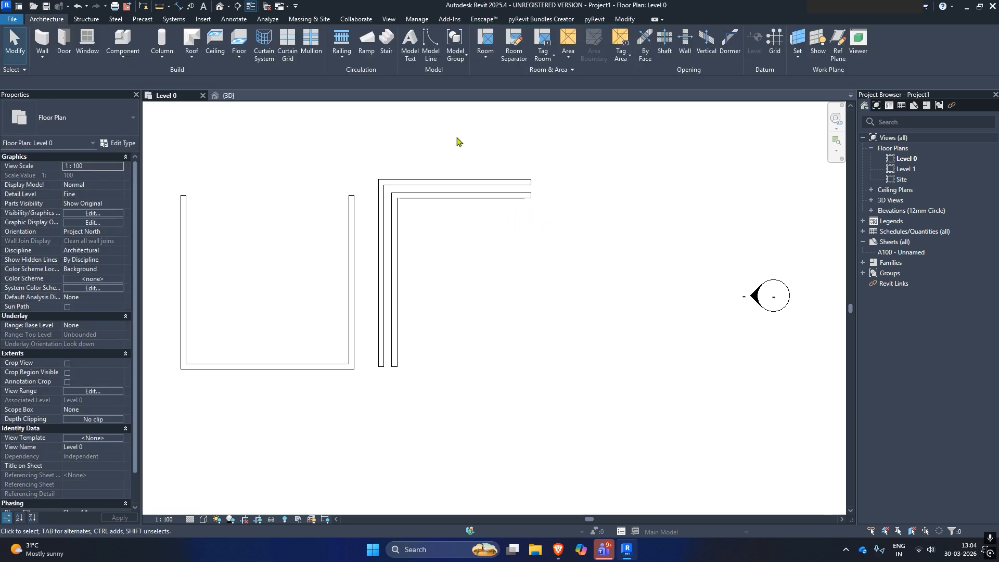
- Draw a rectangular loop of walls about 6800 by 3500 mm below the L-shaped walls
key("w")
key("a")
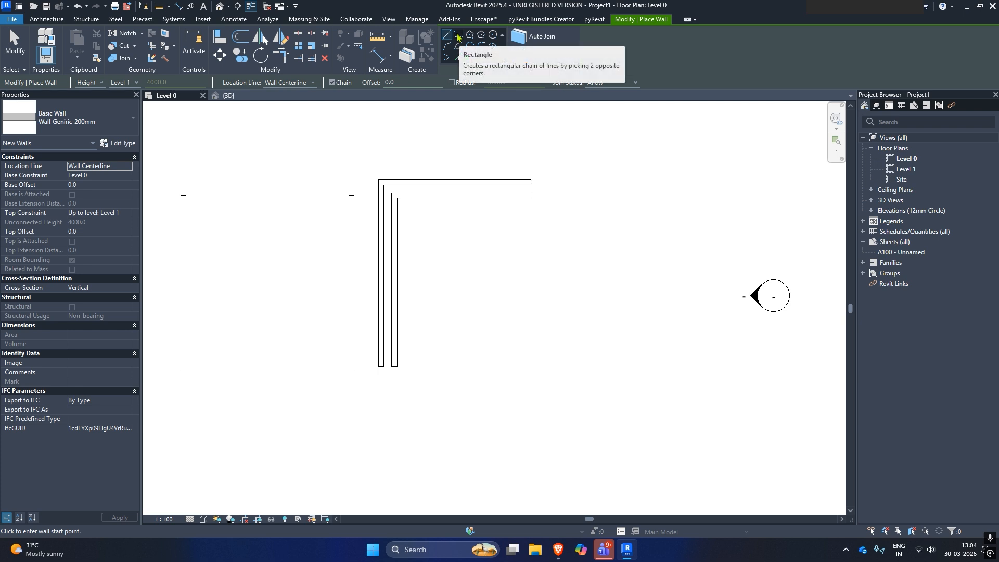
left_click(458, 35)
scroll(463, 250, "down", 3)
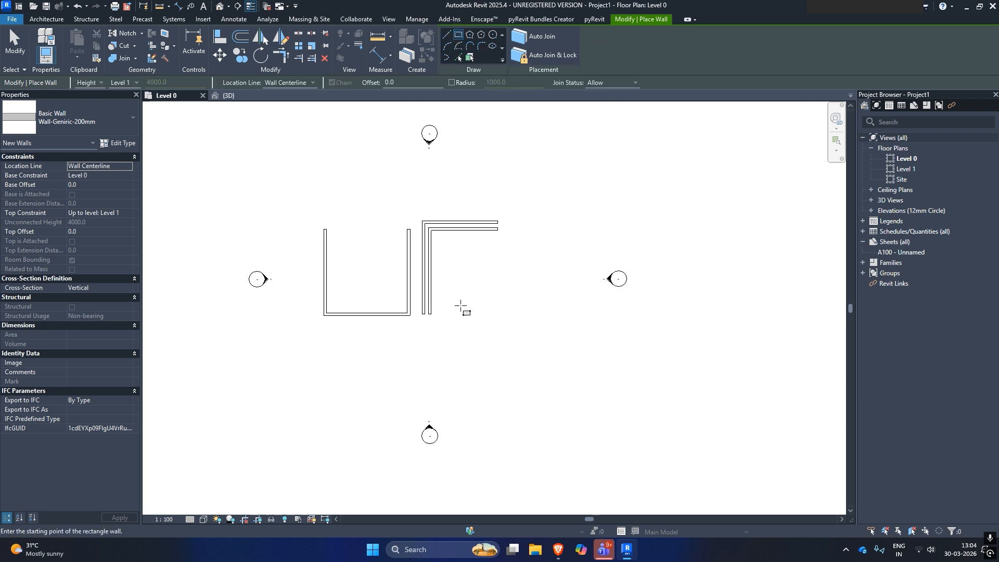
left_click(453, 326)
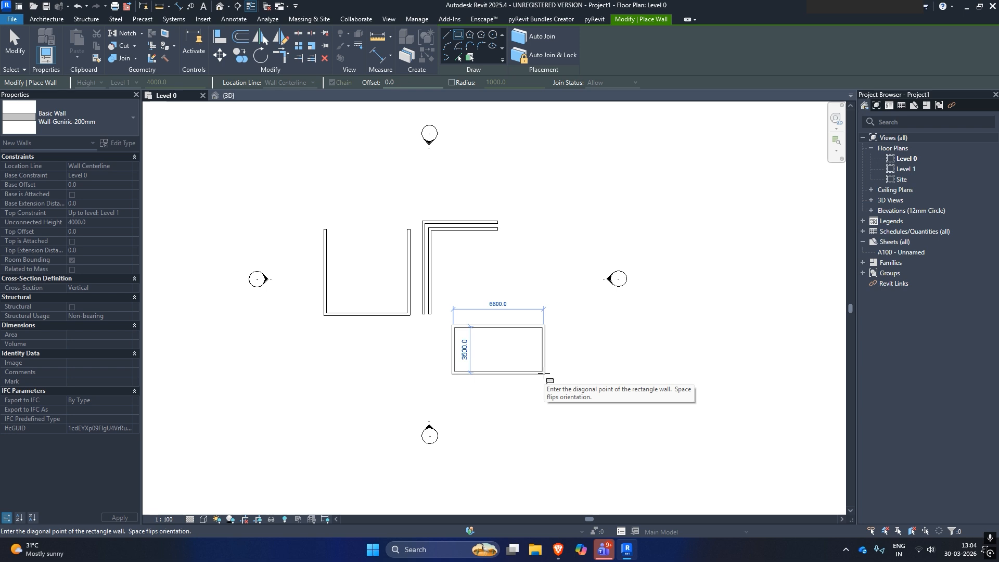
left_click(544, 372)
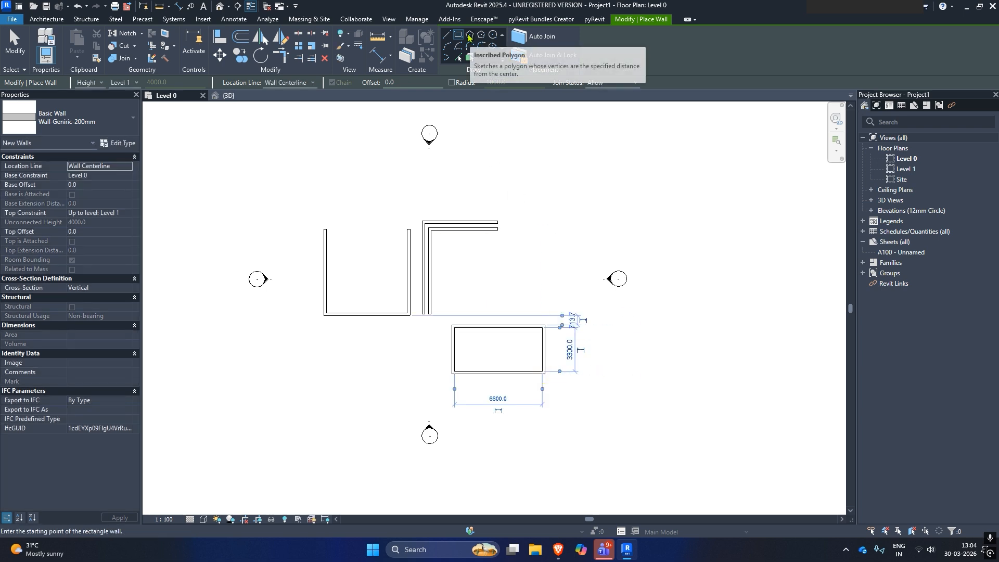
- Draw a five-sided inscribed polygon of walls above and beside the L-shaped walls
left_click(469, 35)
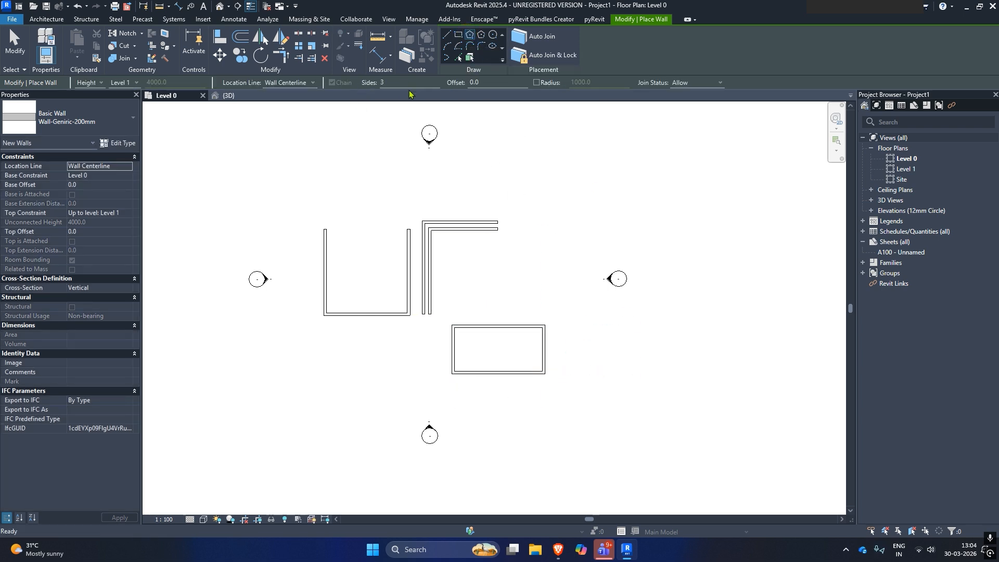
left_click(380, 82)
type("5")
left_click(568, 177)
left_click(628, 154)
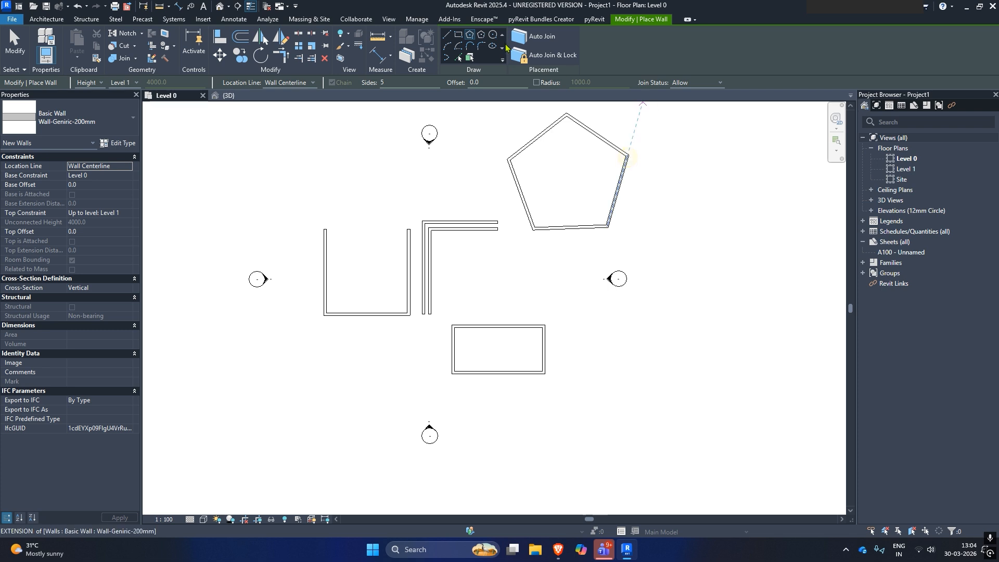
- Draw a five-sided circumscribed polygon of walls above and to the left of the U-shaped walls
left_click(482, 38)
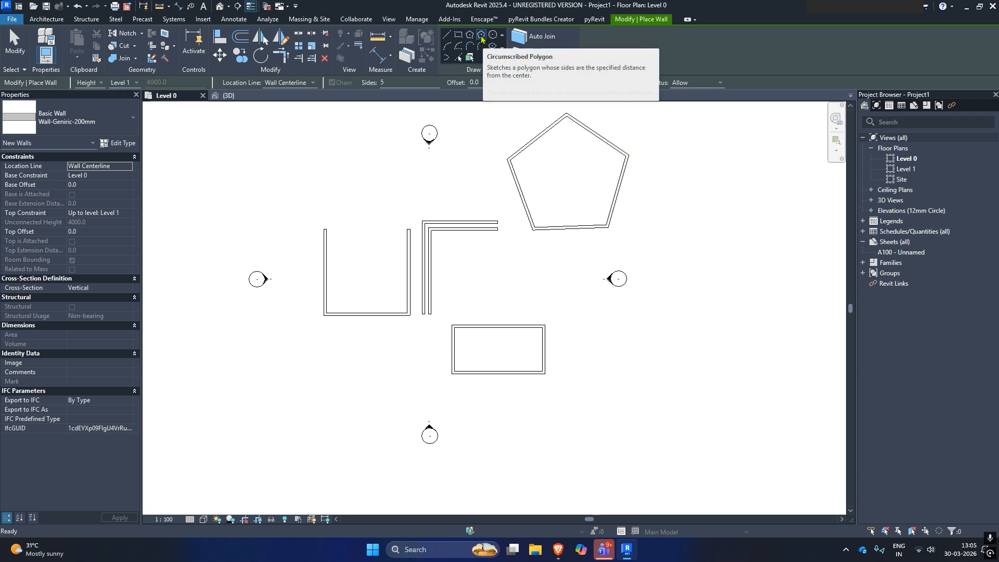
left_click(482, 38)
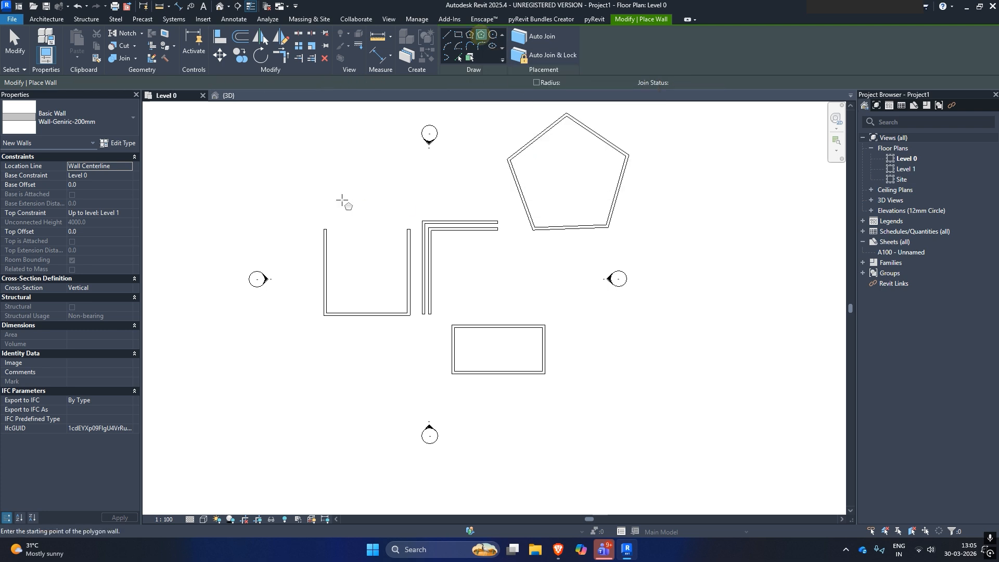
left_click(268, 187)
left_click(295, 147)
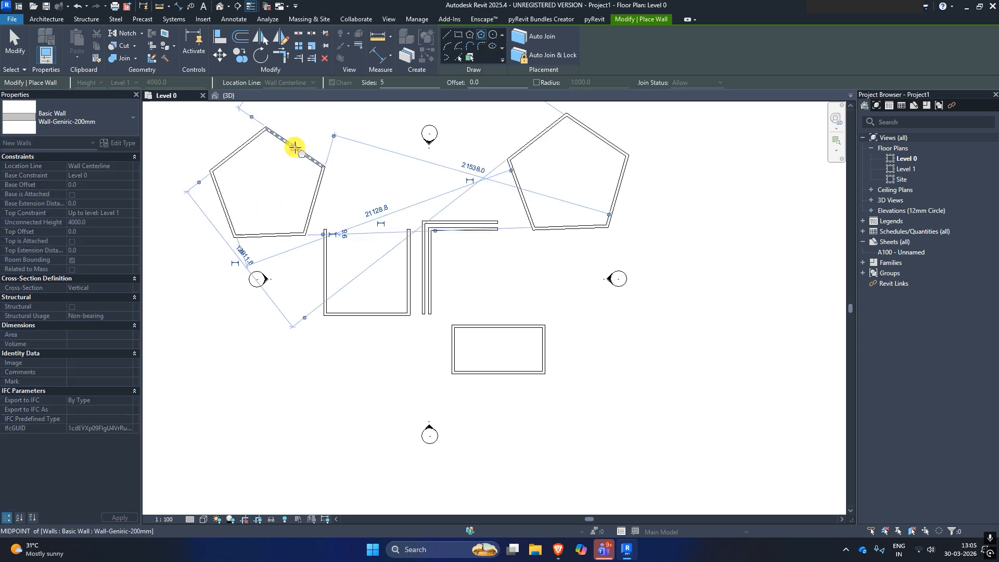
- Draw a circular wall with a radius of about 2900 mm to the right of the rectangular wall loop
left_click(493, 34)
left_click(697, 307)
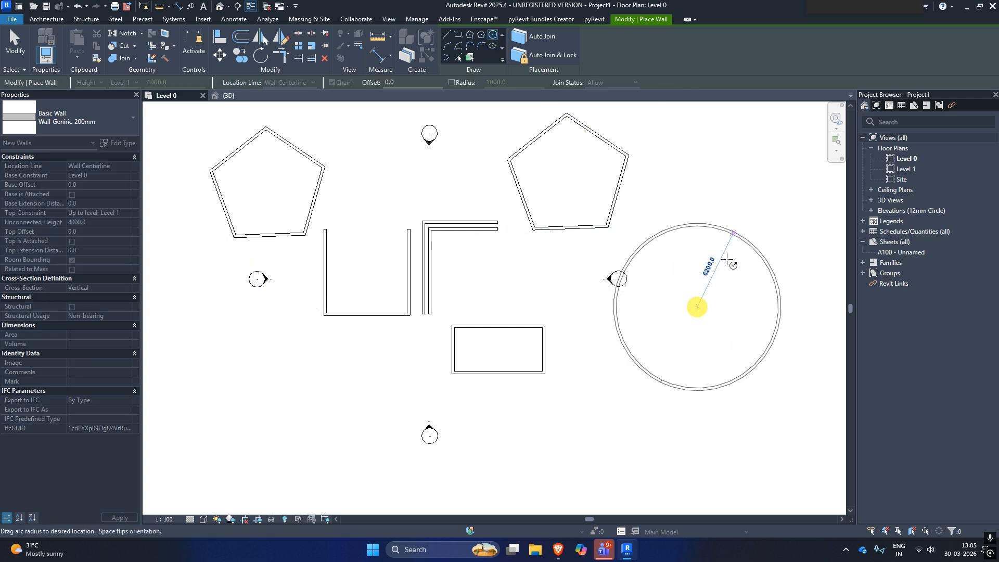
left_click(724, 280)
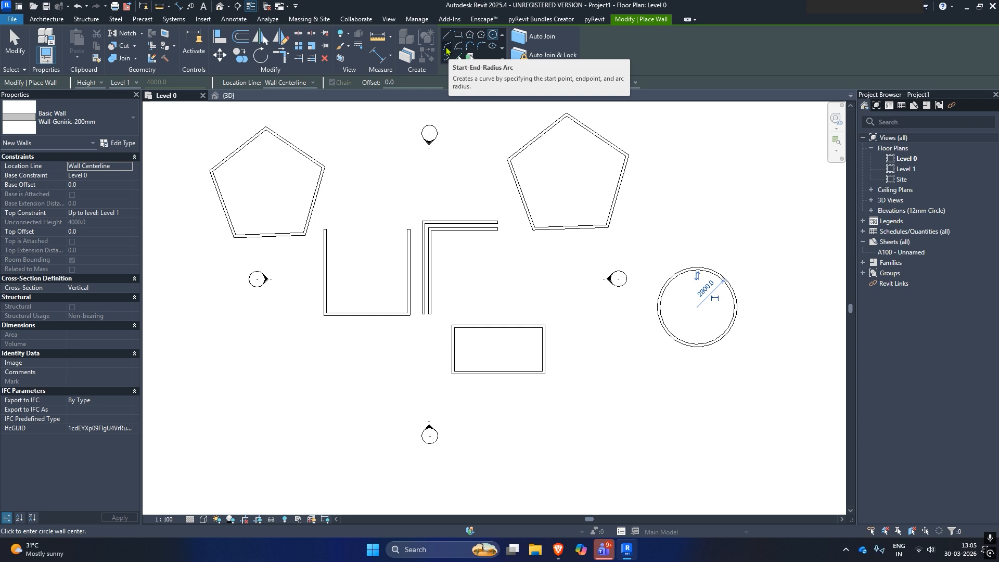
- Draw a semicircular wall with a Start-End-Radius Arc of about 4650 mm radius above the circular wall, and end the chain
left_click(446, 47)
middle_click_drag(586, 229, 444, 259)
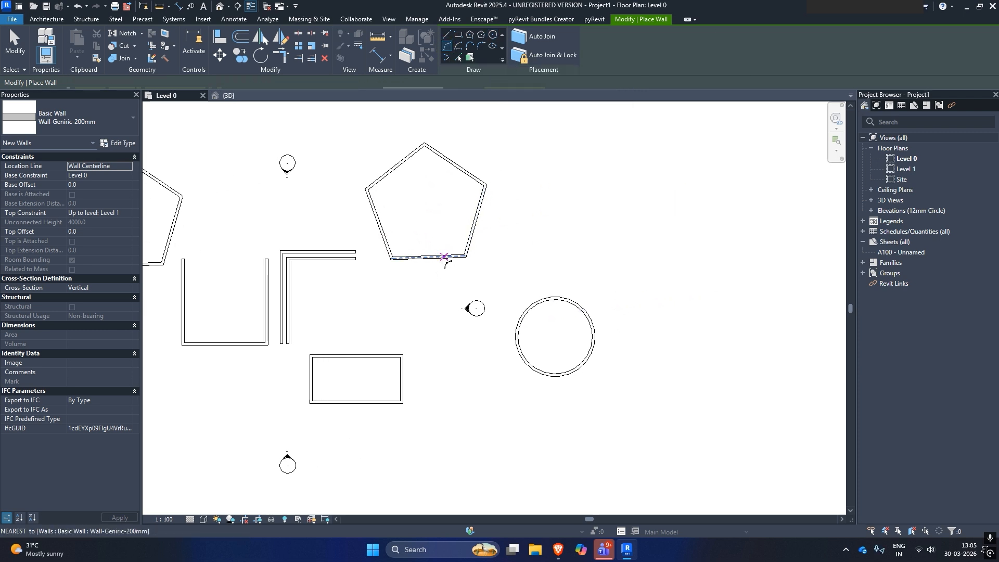
left_click(562, 229)
left_click(685, 229)
left_click(623, 167)
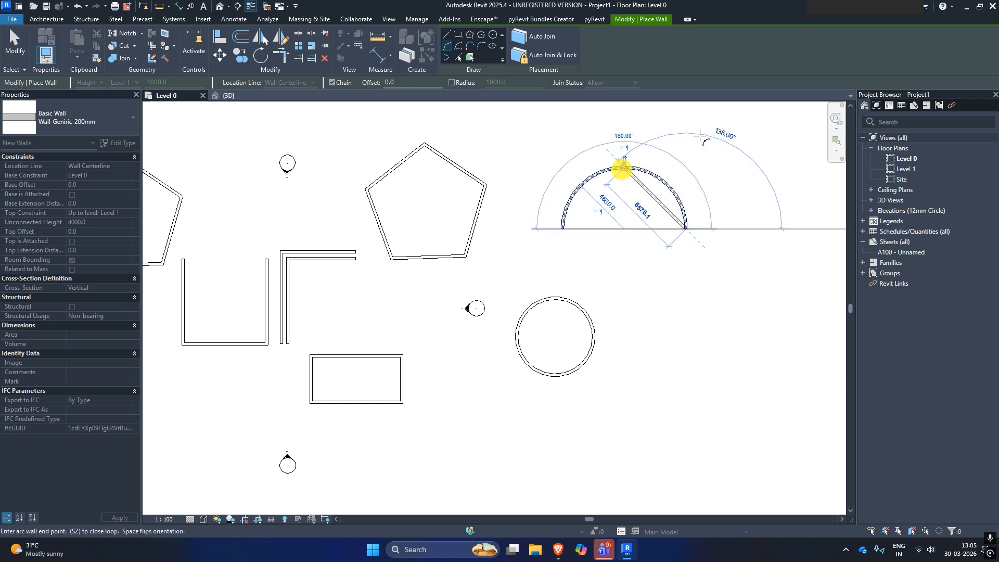
key("Escape")
key("Escape")
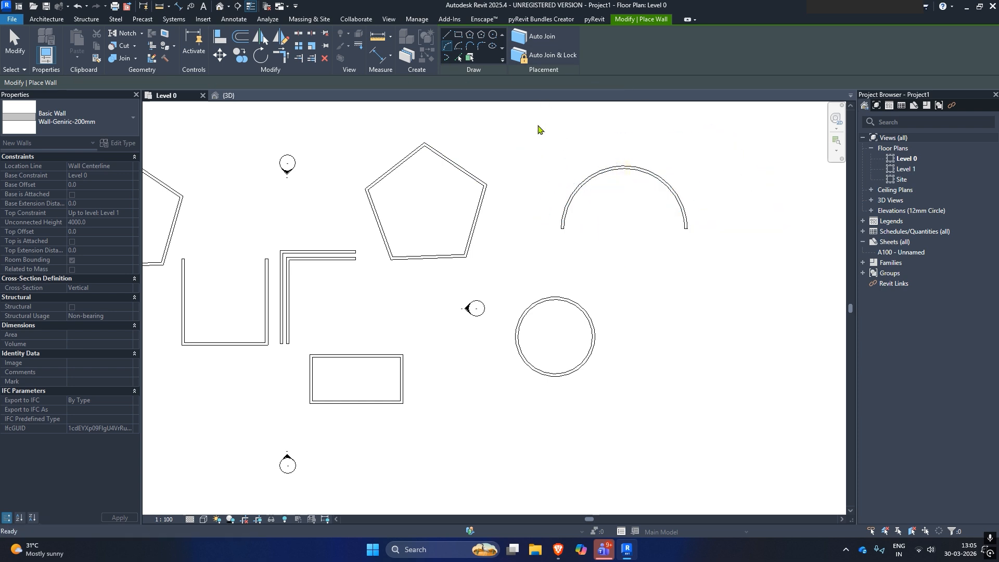
- Draw a Center-ends Arc wall of about 3300 mm radius, sweeping about 173° below its center, to the right of the circular wall
left_click(459, 47)
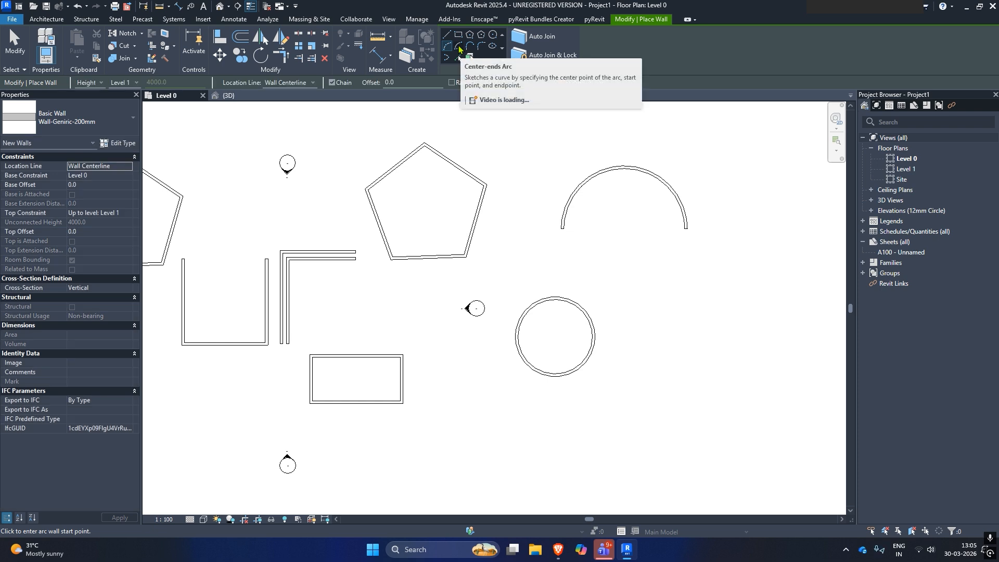
left_click(671, 318)
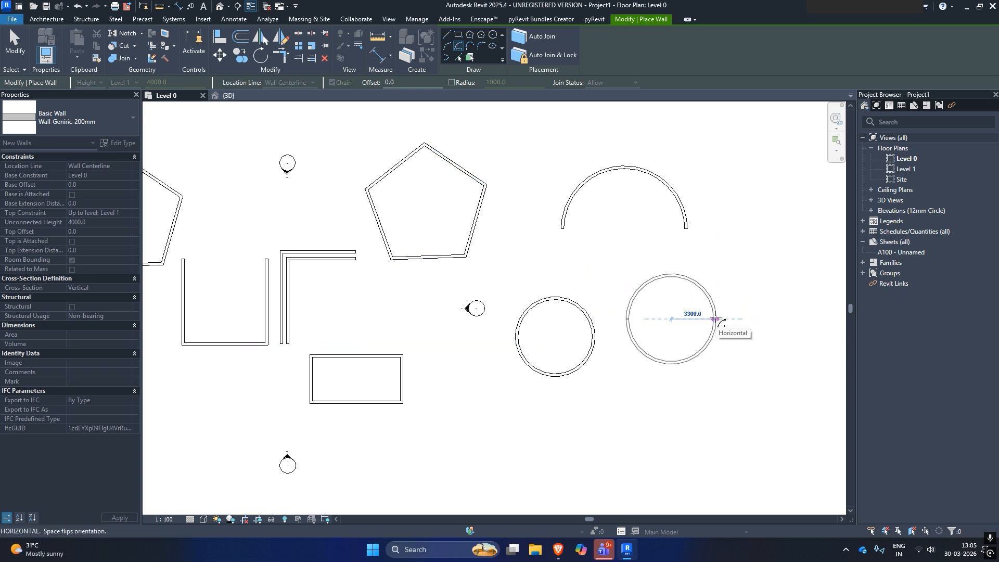
left_click(716, 318)
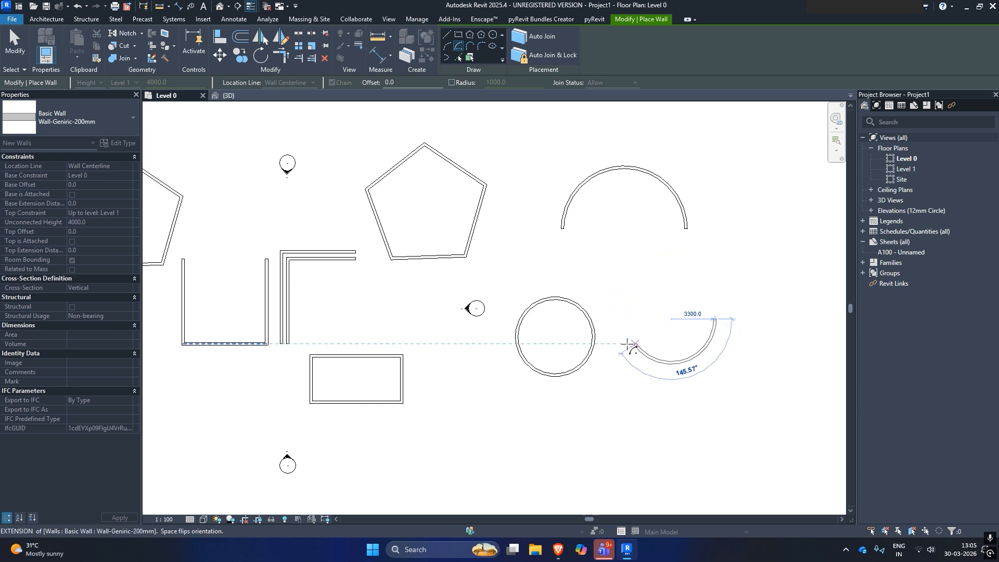
left_click(628, 327)
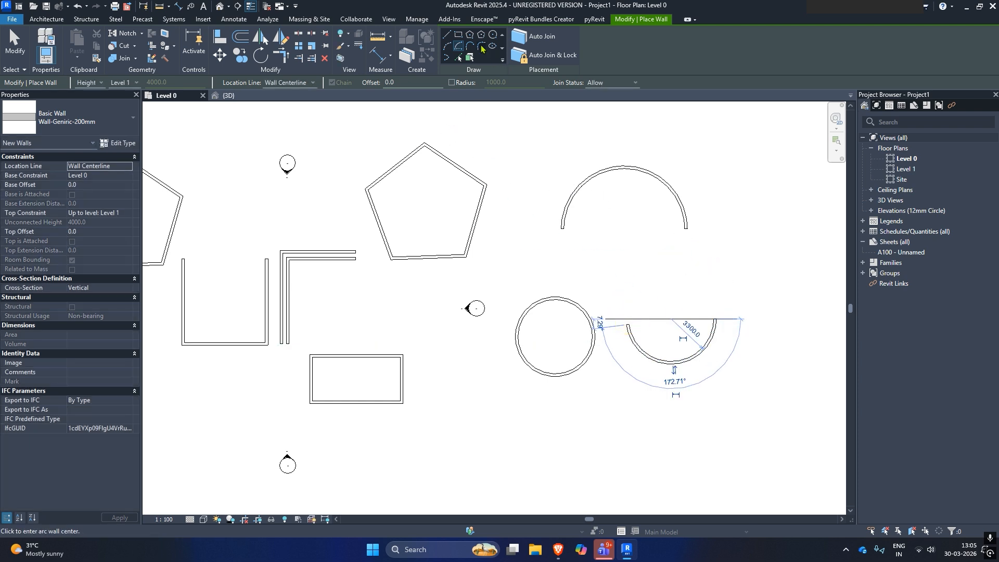
- Draw a tangent end arc wall curving down from the free end of the L's inner horizontal wall, and end the chain
left_click(471, 46)
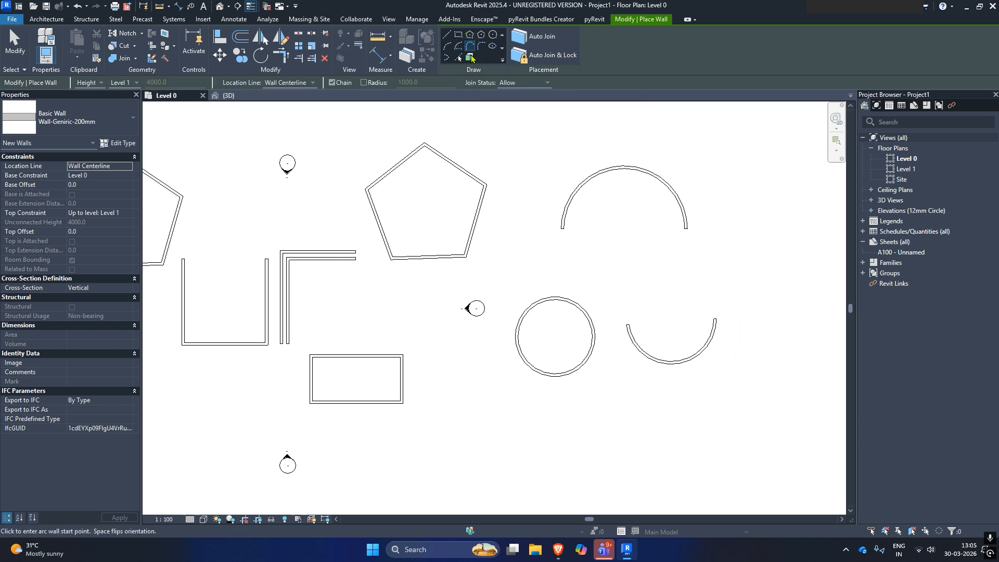
left_click(356, 258)
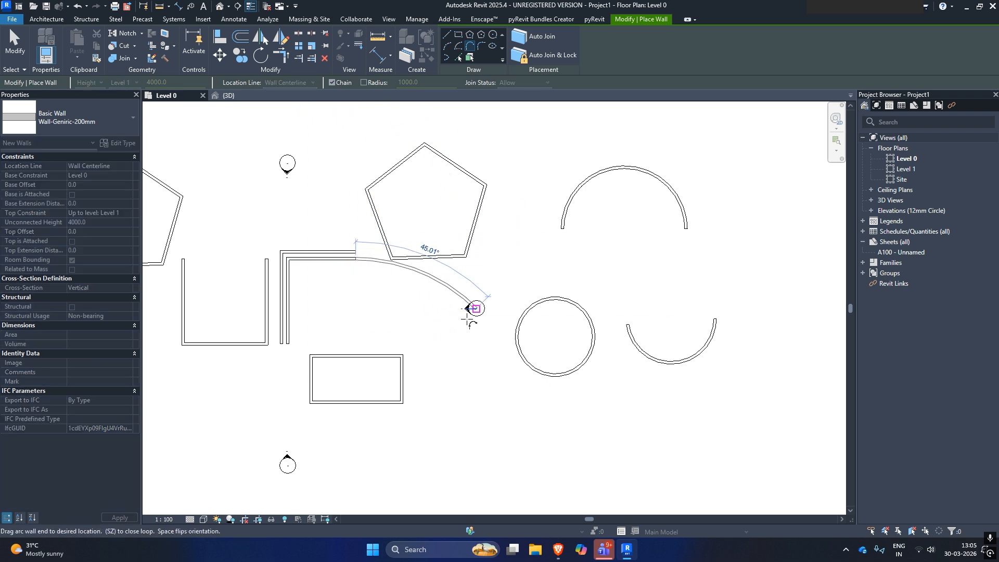
left_click(431, 335)
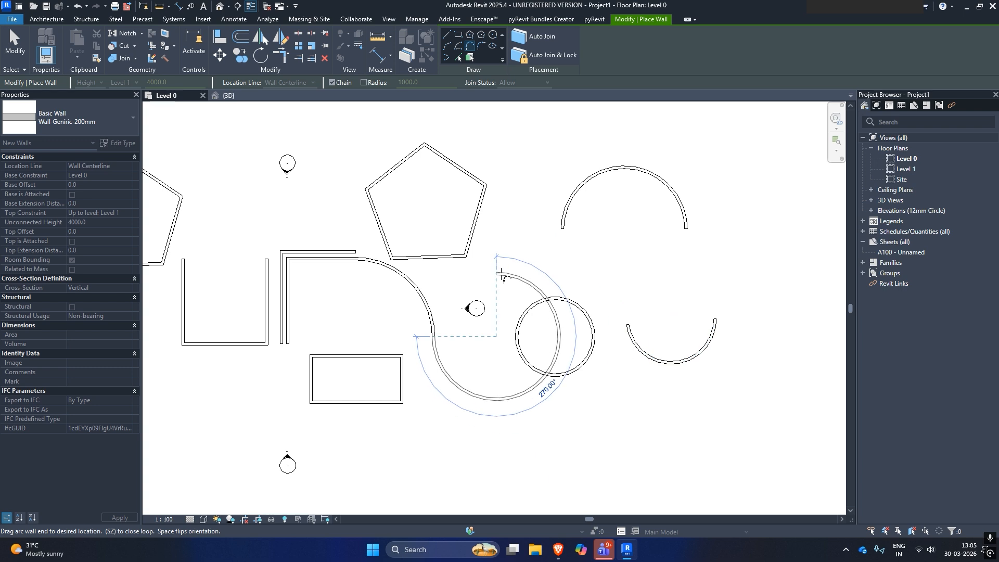
key("Escape")
key("Escape")
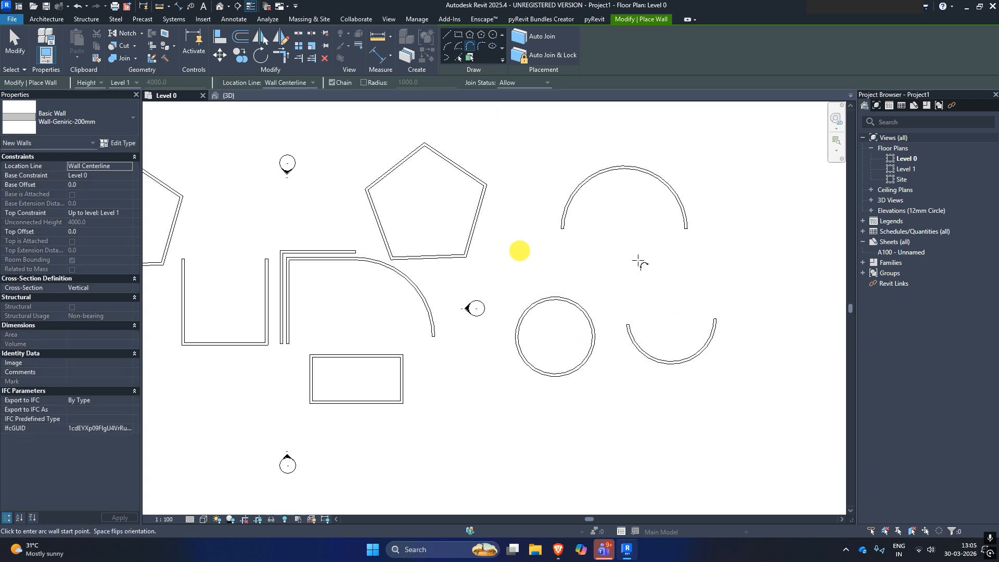
- Connect the semicircular wall's right end to the lower arc wall's right end with a tangent end arc wall
scroll(702, 245, "up", 3)
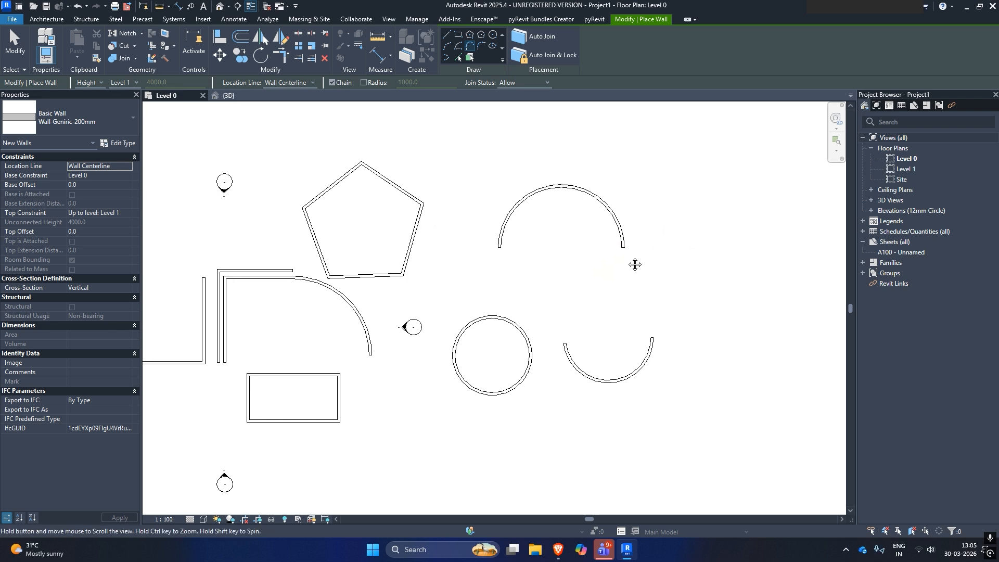
left_click(581, 264)
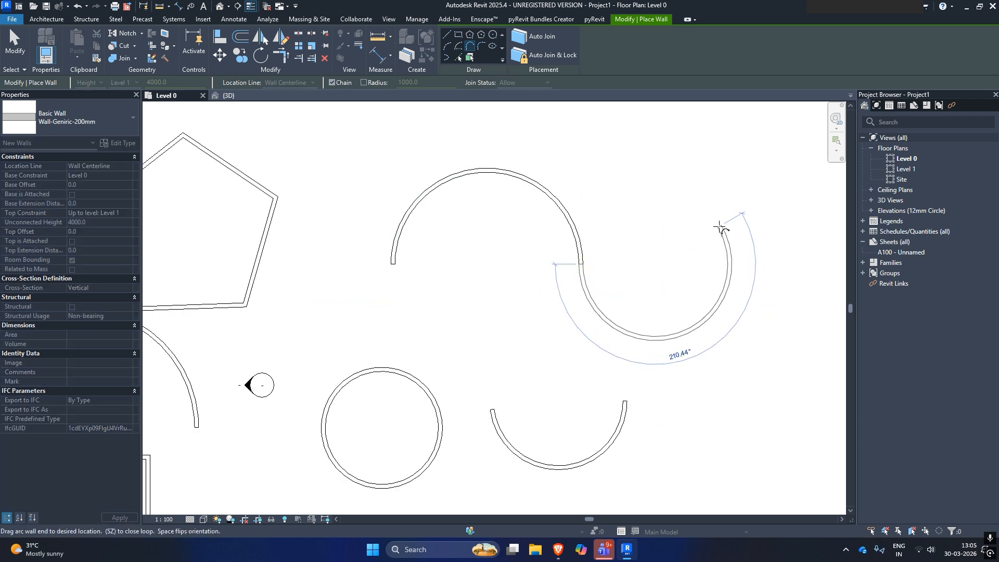
left_click(626, 401)
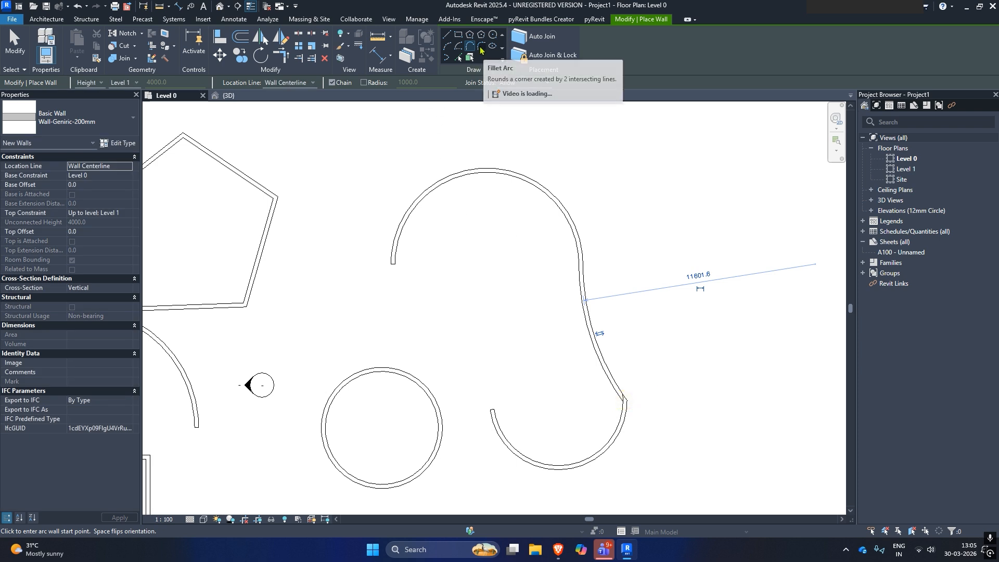
- Round the lower-left corner of the U-shaped walls with a Fillet Arc of about 2600 mm radius
left_click(479, 47)
scroll(627, 198, "down", 4)
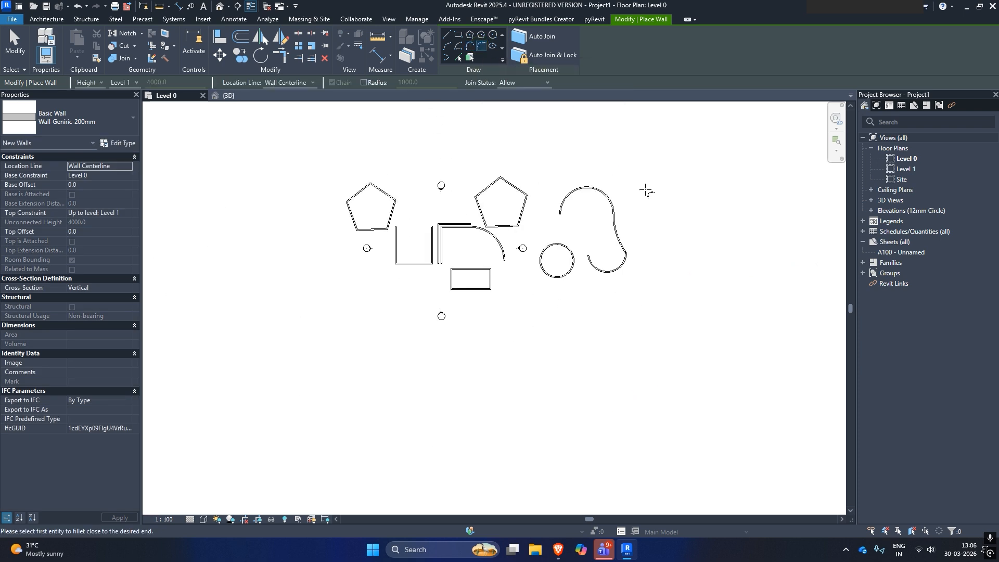
scroll(392, 237, "up", 5)
scroll(415, 300, "up", 3)
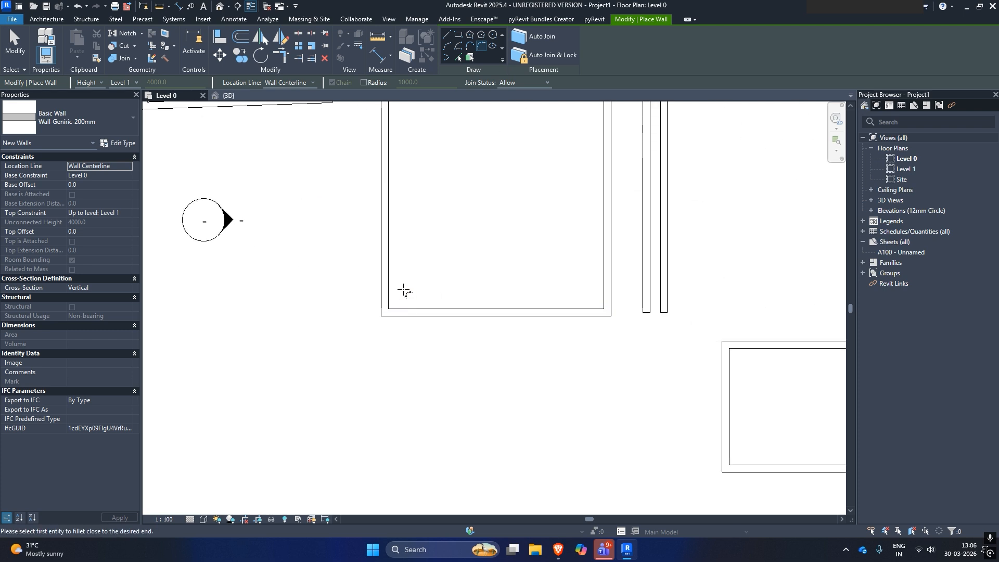
left_click(388, 260)
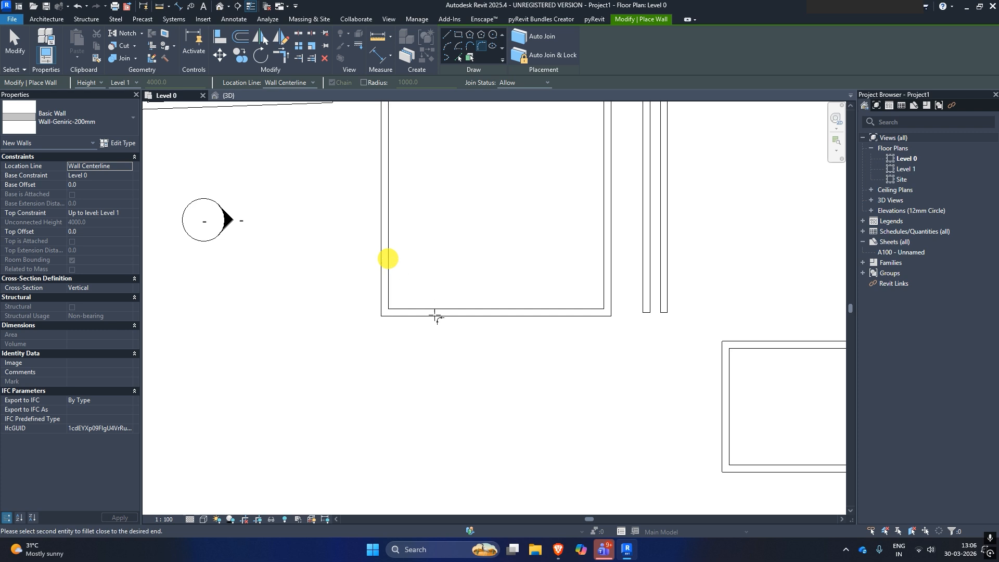
left_click(435, 315)
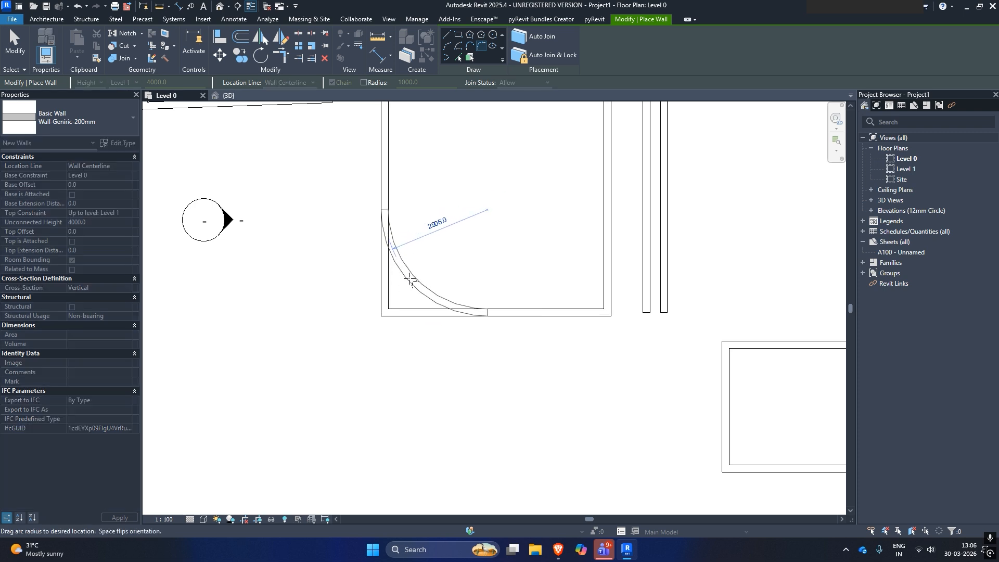
left_click(407, 279)
scroll(455, 260, "down", 2)
middle_click_drag(469, 250, 369, 322)
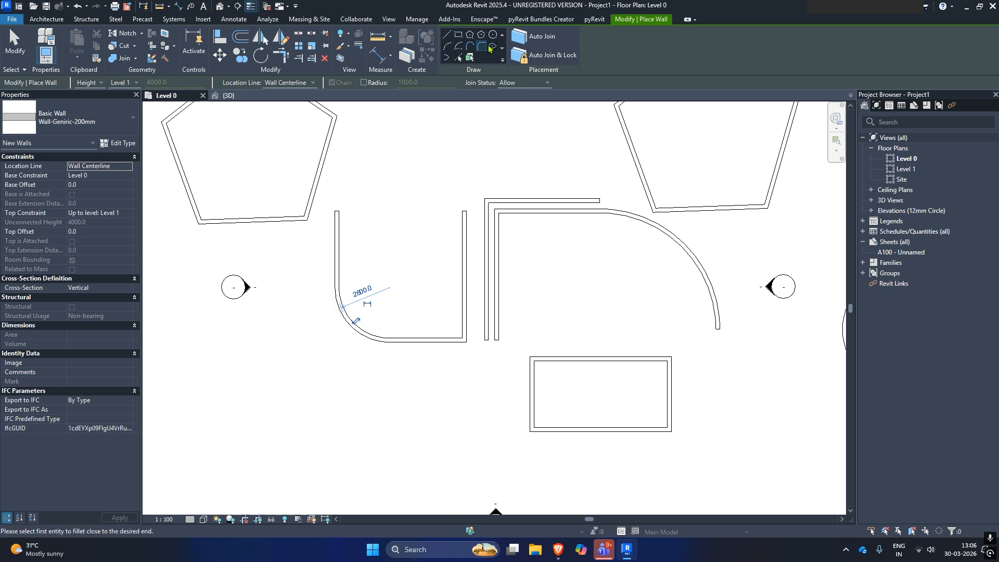
- Draw a full elliptical wall, slightly tilted and wider than tall, in the empty area right of the connected arc walls
left_click(493, 49)
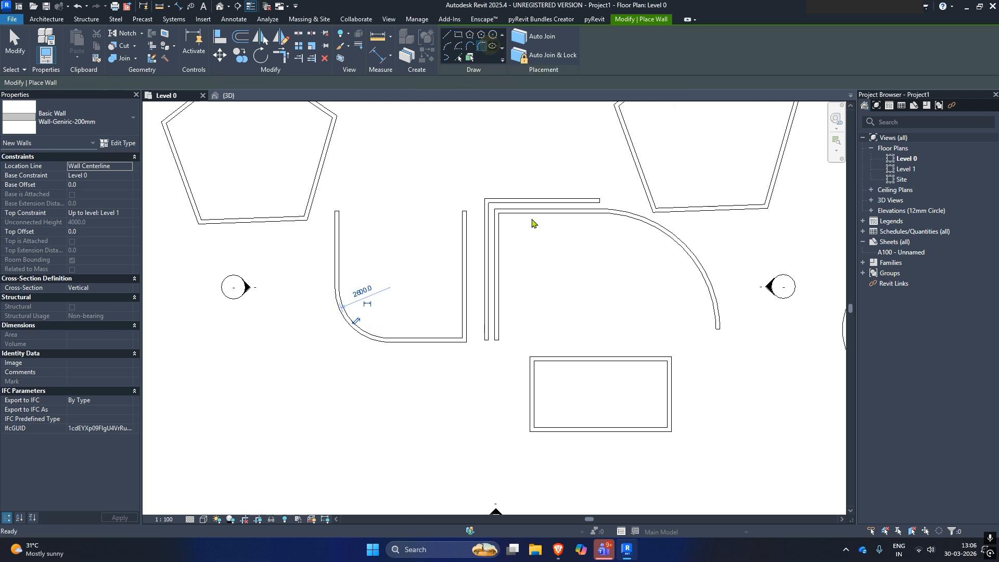
scroll(532, 223, "down", 2)
middle_click_drag(466, 161, 189, 148)
middle_click_drag(424, 299, 342, 316)
scroll(592, 230, "up", 1)
middle_click_drag(591, 228, 428, 313)
left_click(461, 308)
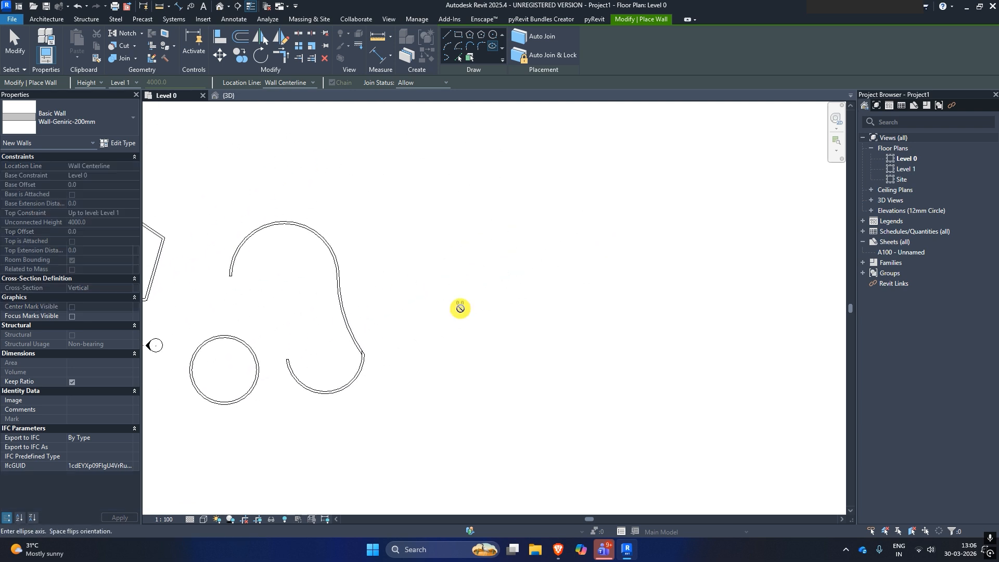
scroll(476, 265, "up", 2)
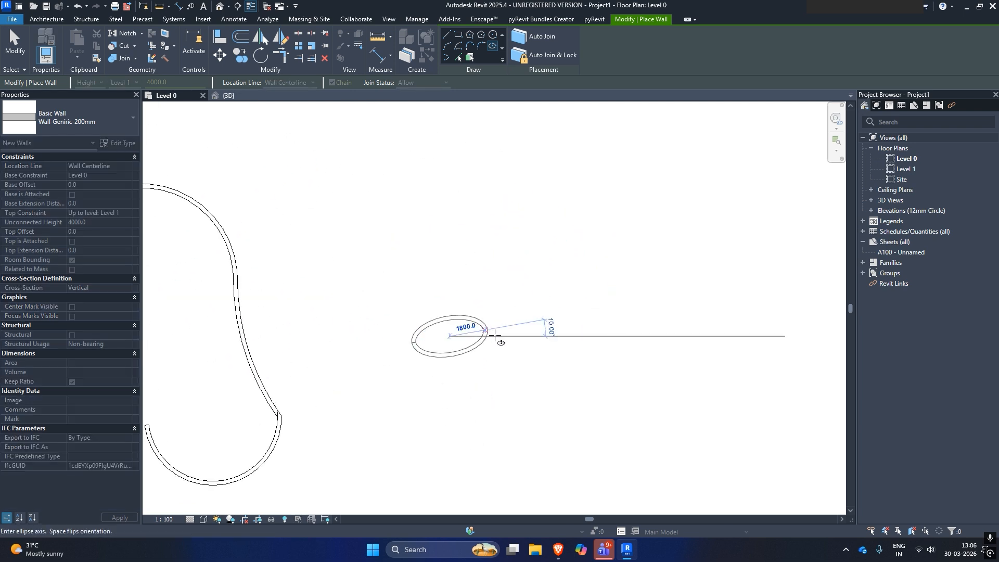
left_click(584, 325)
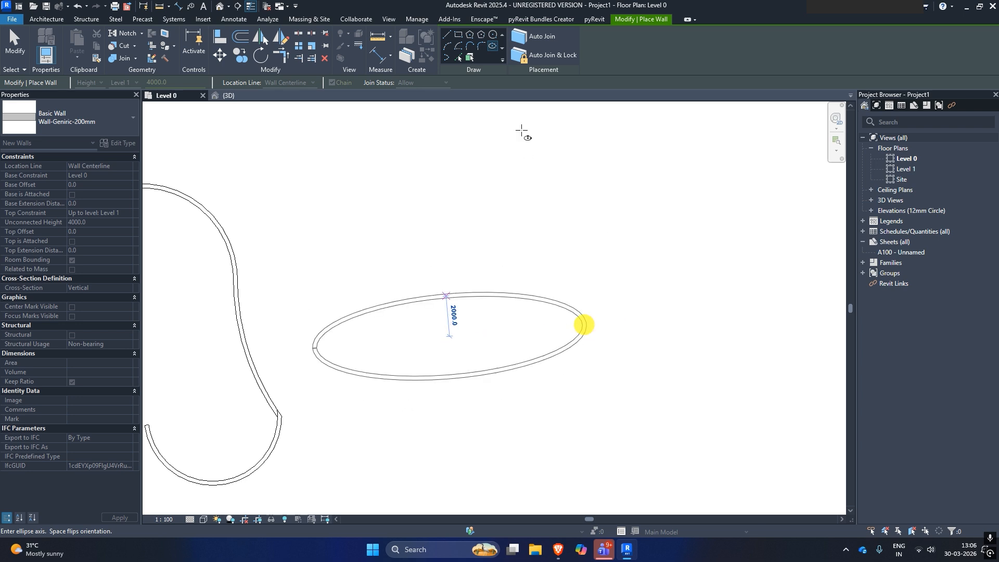
left_click(401, 250)
right_click(364, 147)
left_click(398, 153)
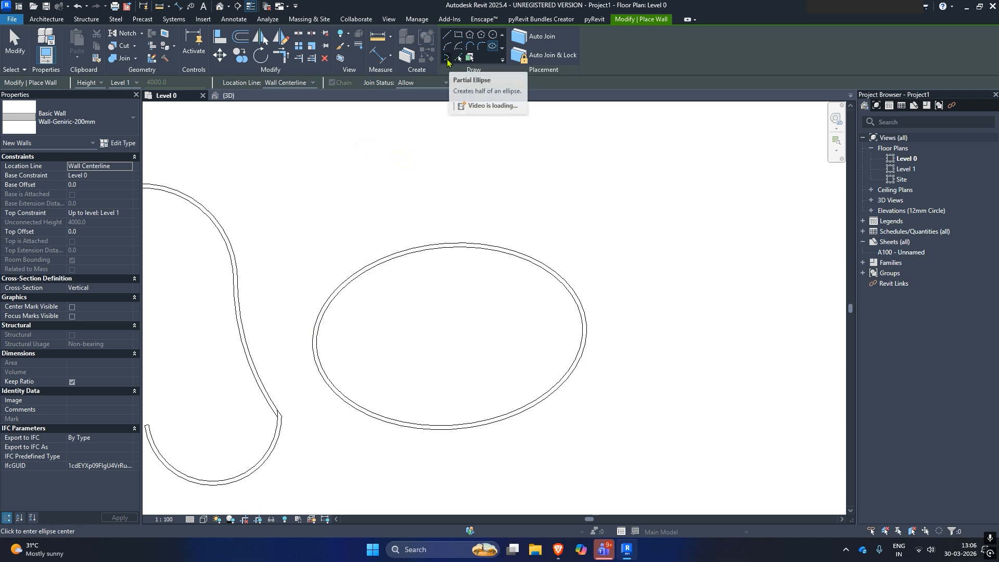
- Draw a half-ellipse wall with the Partial Ellipse tool above the right side of the elliptical wall
left_click(447, 60)
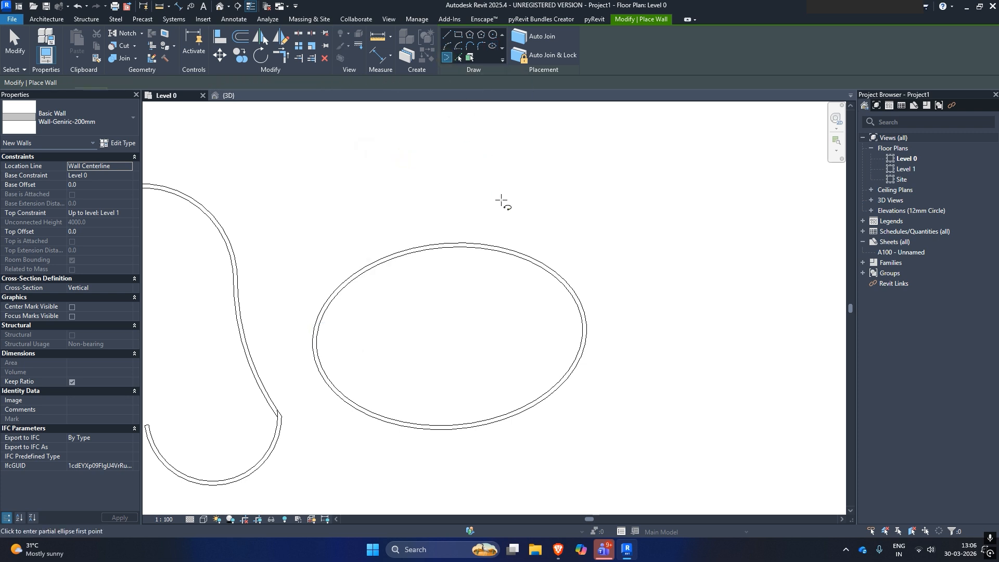
left_click(508, 193)
left_click(569, 140)
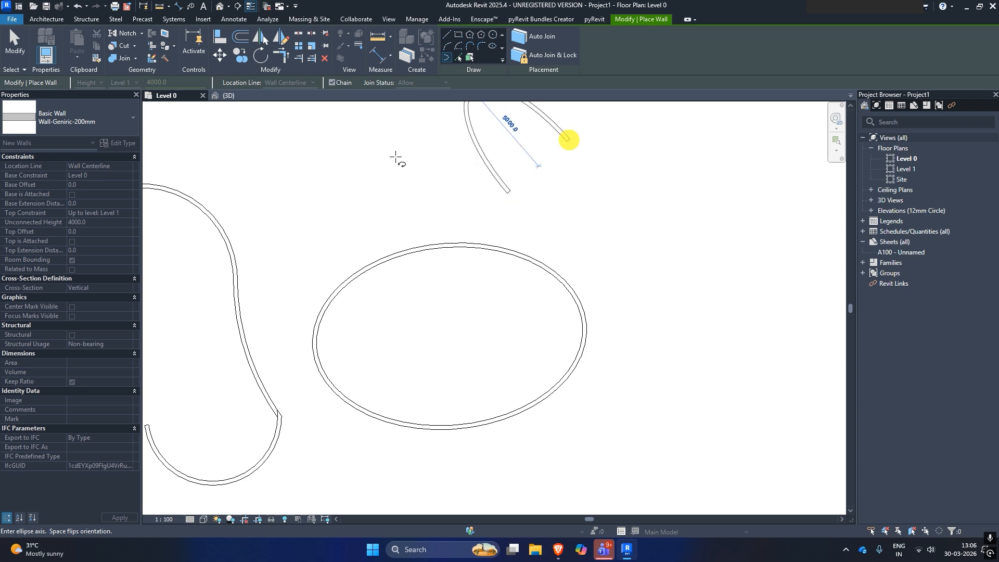
left_click(589, 196)
right_click(496, 149)
left_click(547, 160)
- Create four walls around the outside of the rectangular walls using Pick Lines with a 1000 mm offset
left_click(458, 60)
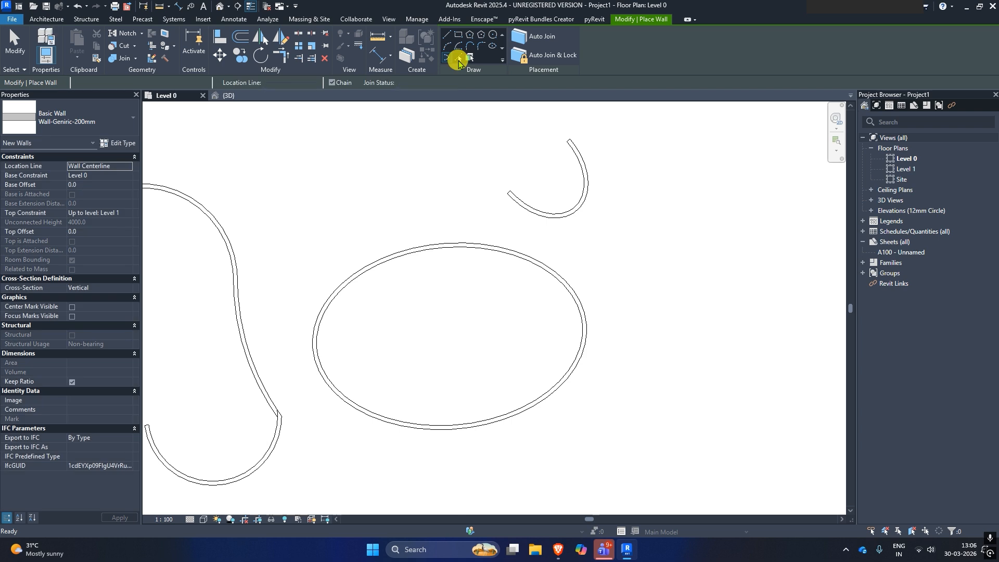
scroll(301, 134, "down", 5)
middle_click_drag(302, 174, 622, 309)
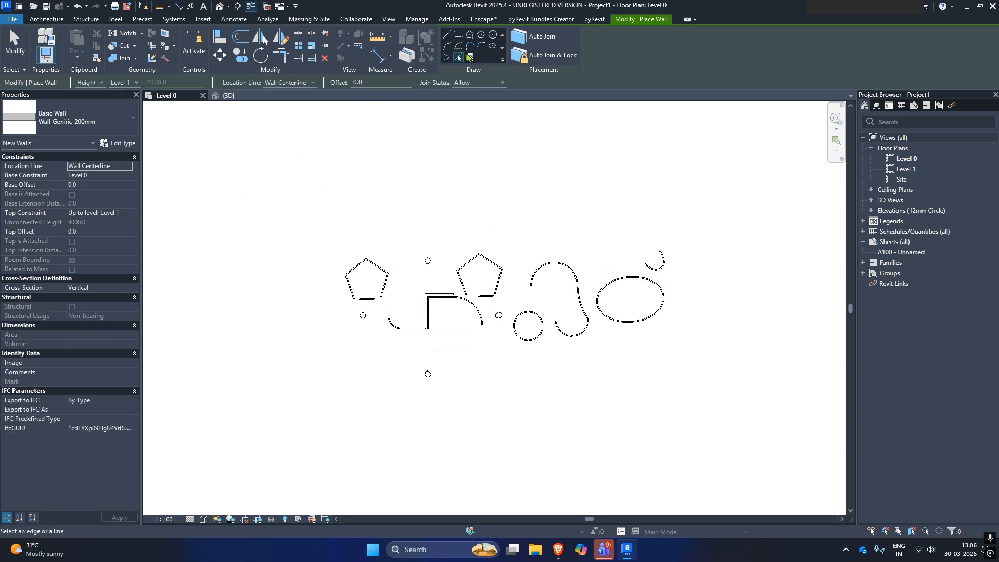
scroll(445, 356, "up", 4)
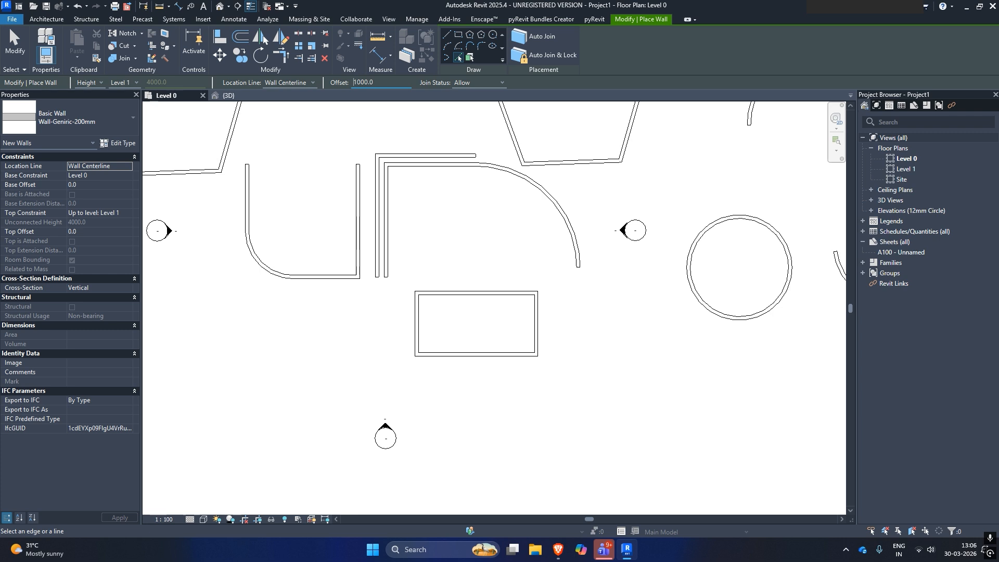
scroll(467, 353, "up", 2)
middle_click_drag(468, 369, 439, 356)
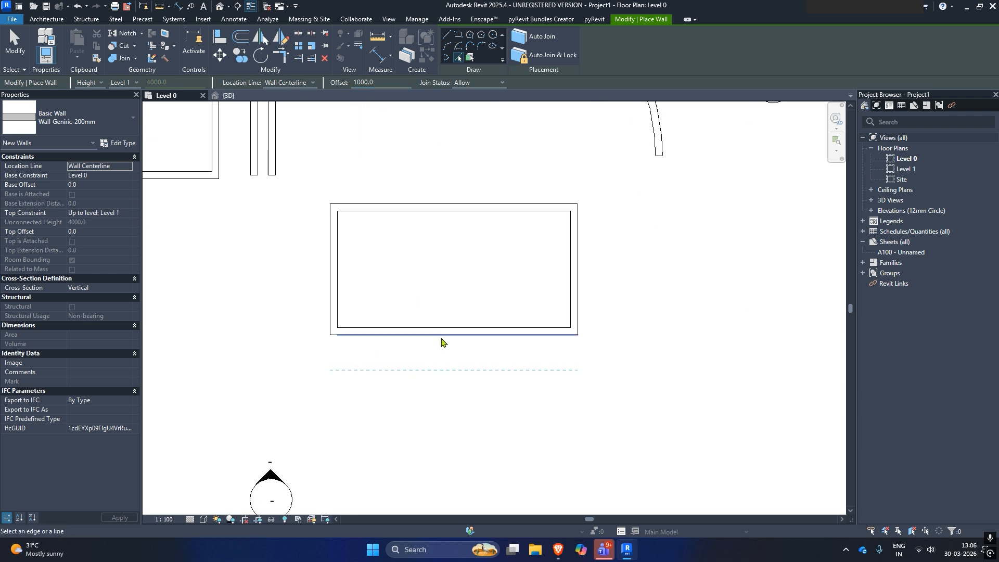
left_click(441, 336)
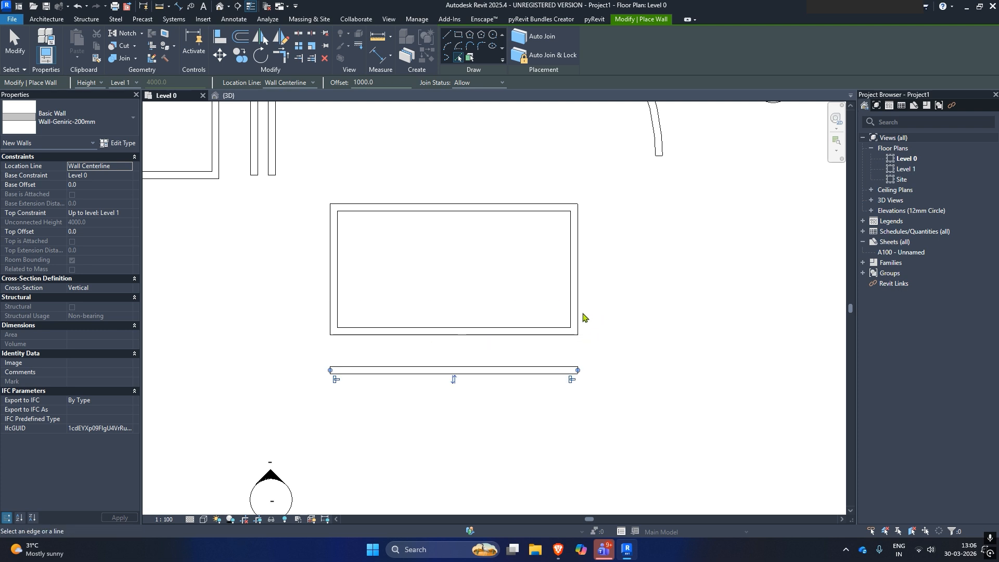
left_click(578, 315)
left_click(546, 204)
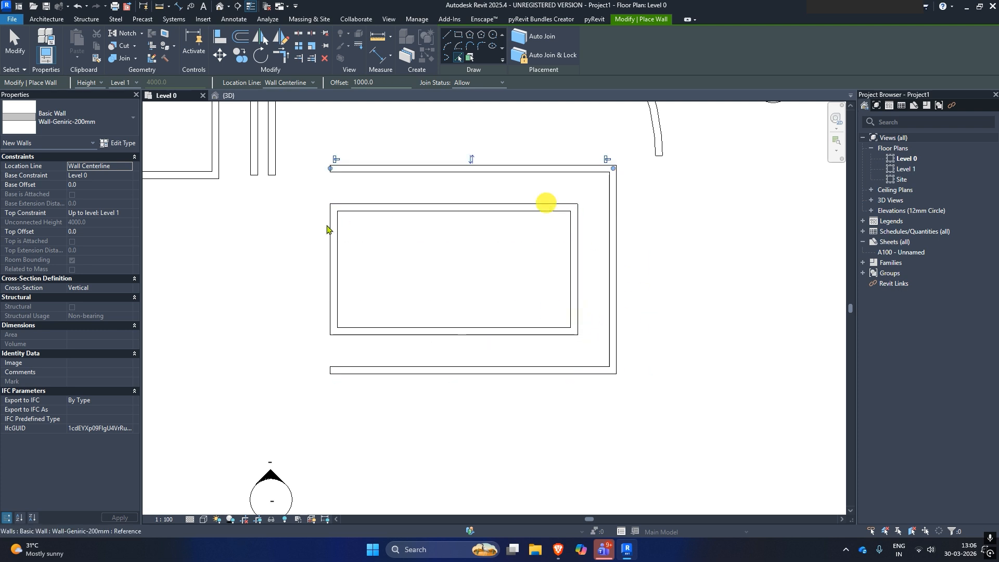
left_click(328, 229)
- Add a larger concentric circular wall around the circle by picking both of its halves at the 1000 mm offset
scroll(329, 230, "down", 5)
scroll(437, 198, "up", 3)
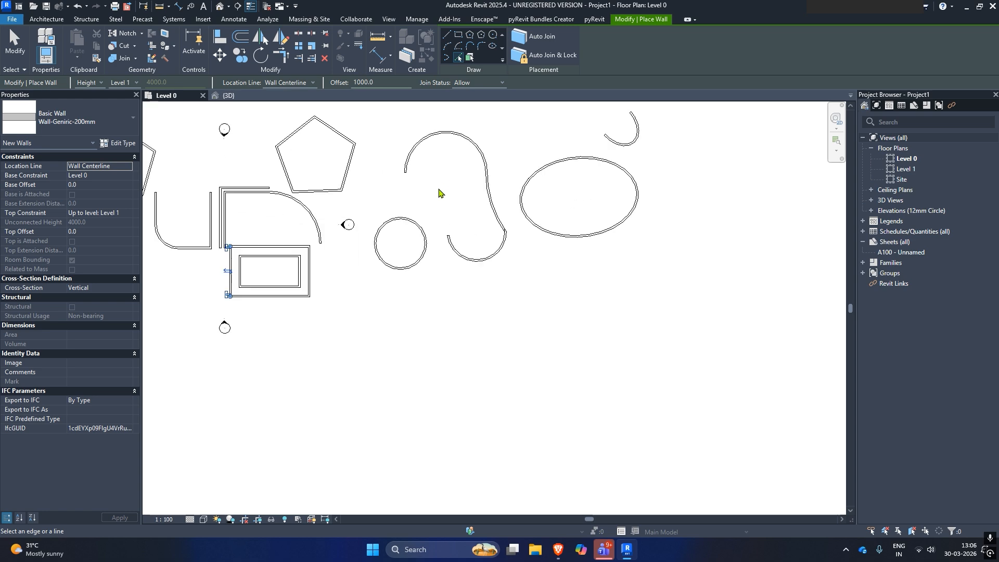
scroll(375, 219, "up", 2)
left_click(370, 223)
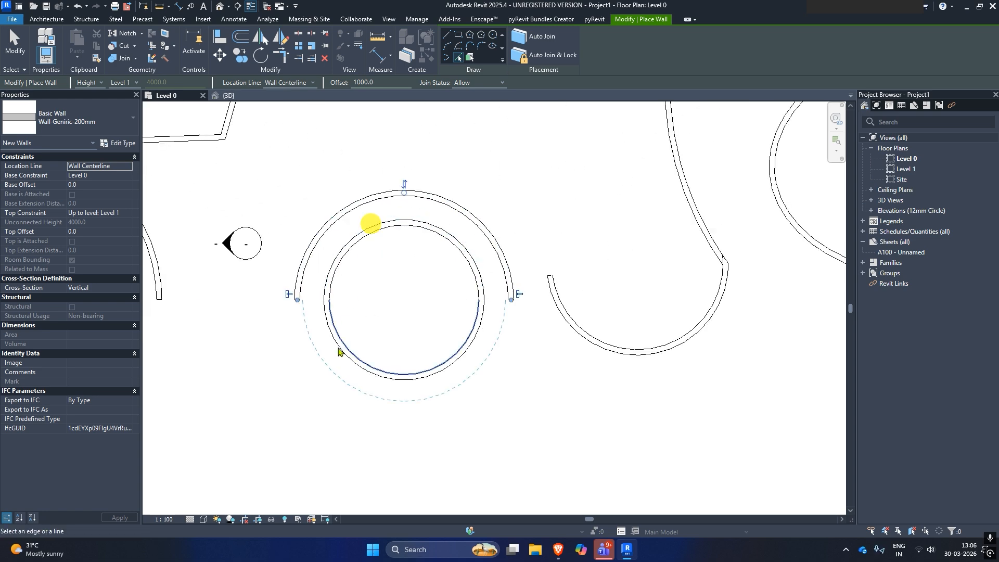
left_click(338, 357)
- Pick the three connected arc walls to add parallel walls at the 1000 mm offset and end the wall command
scroll(339, 347, "down", 3)
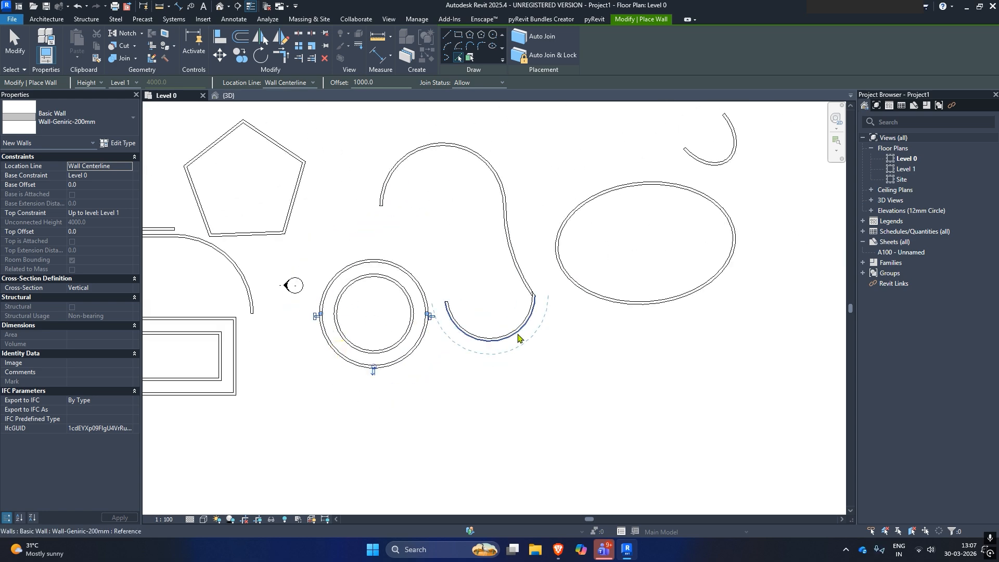
left_click(517, 334)
left_click(507, 231)
left_click(509, 192)
right_click(406, 197)
left_click(420, 203)
right_click(431, 207)
left_click(449, 208)
- Review the walls in the 3D view and return to the Level 0 floor plan
scroll(474, 213, "down", 2)
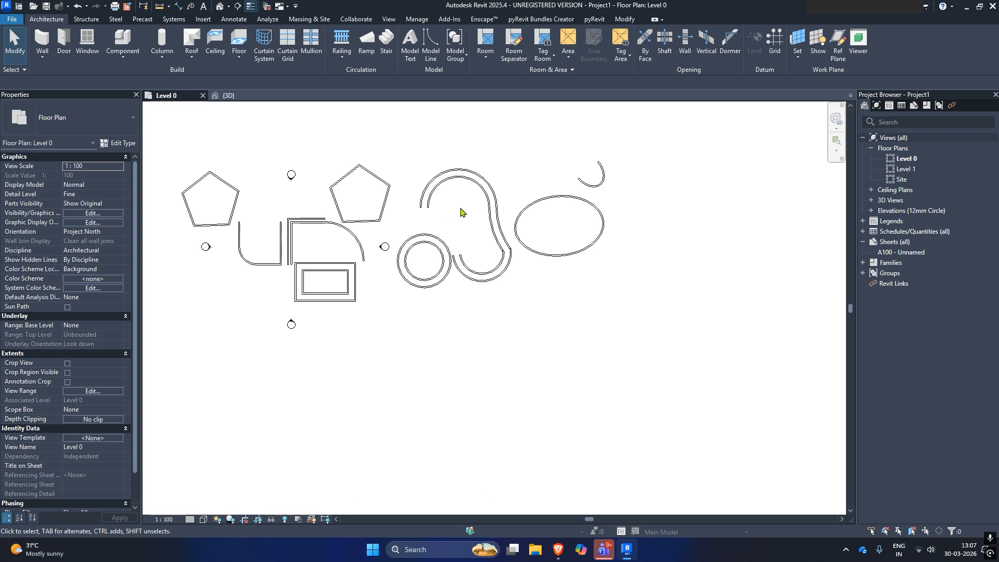
left_click(241, 98)
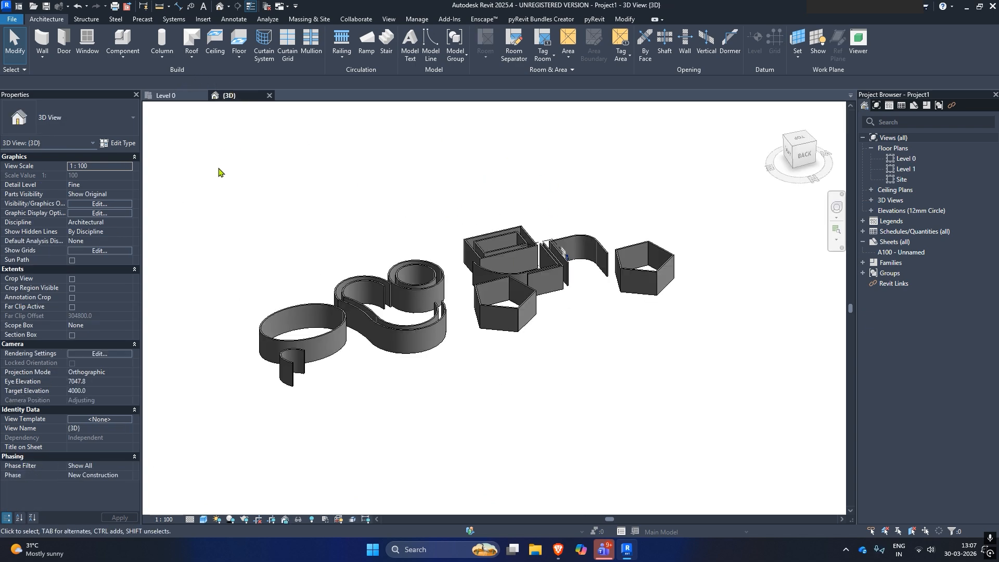
left_click(175, 96)
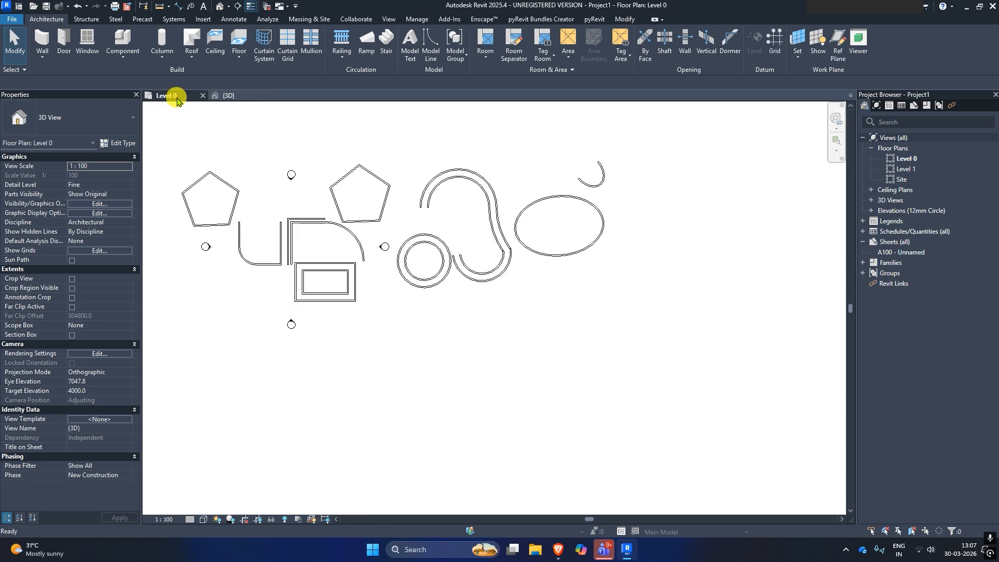
- Delete all walls in the plan, filtering the selection to the Walls category so the elevation markers are kept
left_click_drag(170, 136, 697, 342)
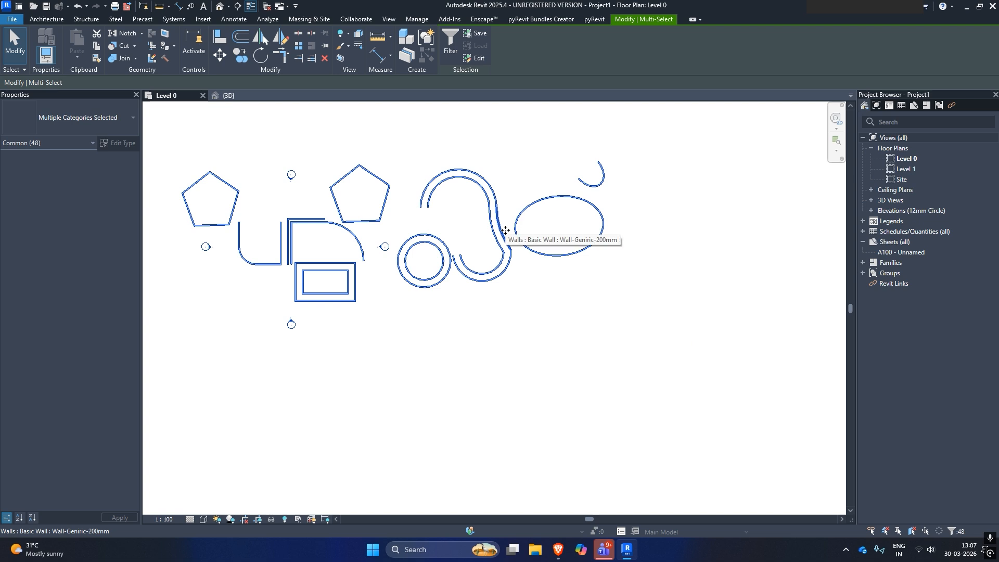
key("Delete")
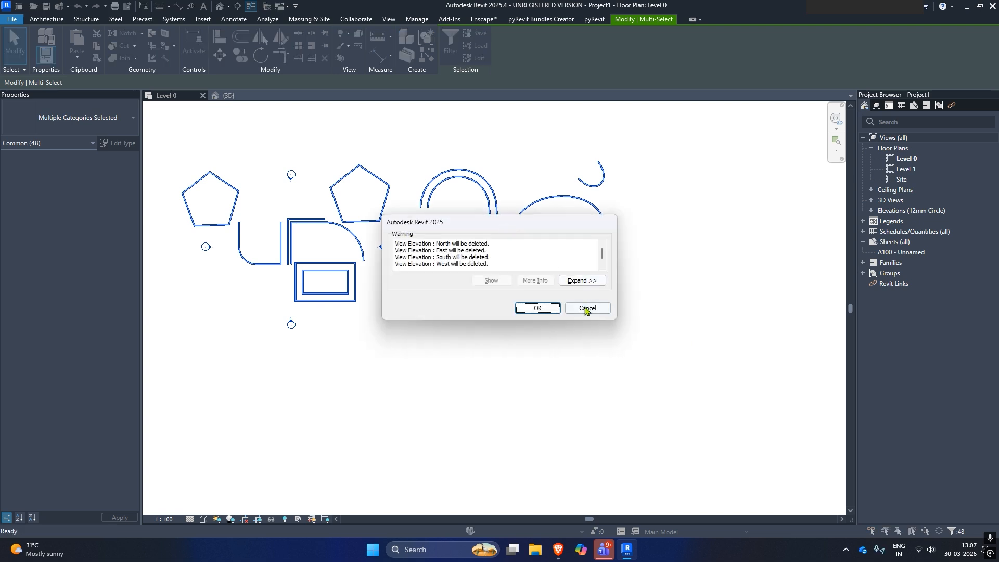
left_click(586, 308)
left_click(450, 44)
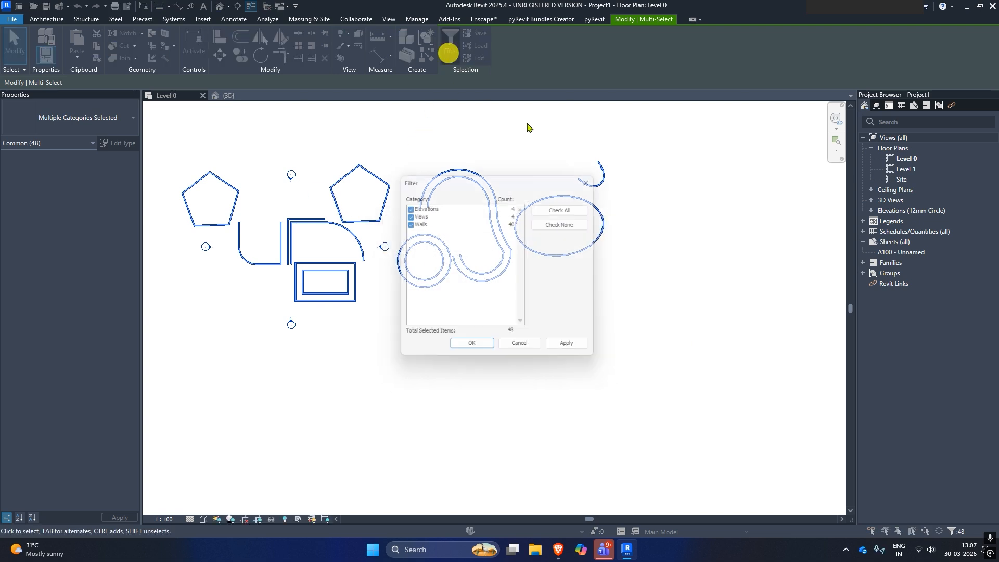
left_click(562, 223)
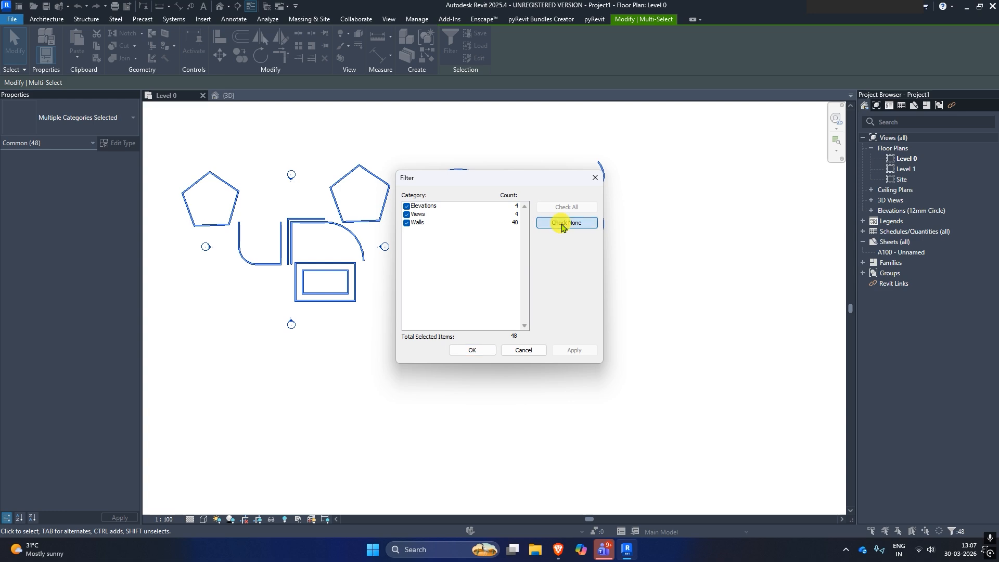
left_click(407, 223)
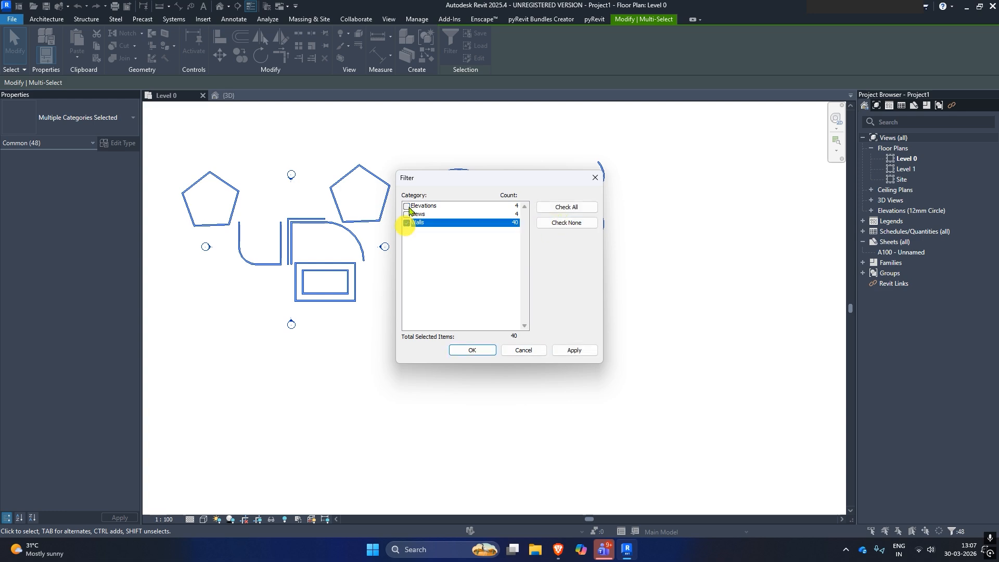
left_click(461, 353)
key("Delete")
- Move the four elevation markers outward to enlarge the empty drawing area between them
middle_click_drag(360, 266, 518, 290)
left_click_drag(417, 310, 513, 413)
left_click_drag(451, 350, 451, 431)
left_click_drag(507, 241, 576, 302)
left_click_drag(546, 271, 748, 275)
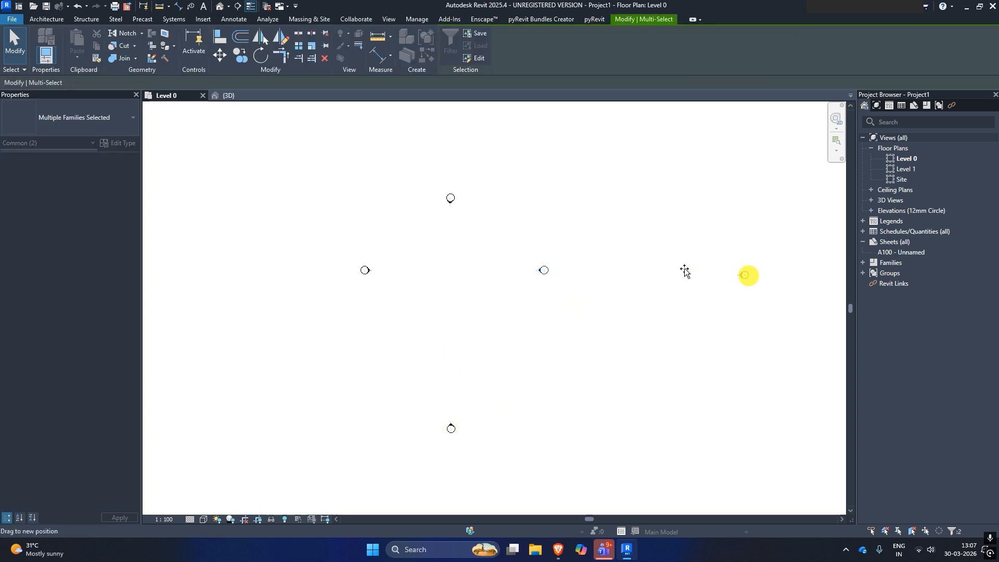
left_click_drag(365, 270, 275, 274)
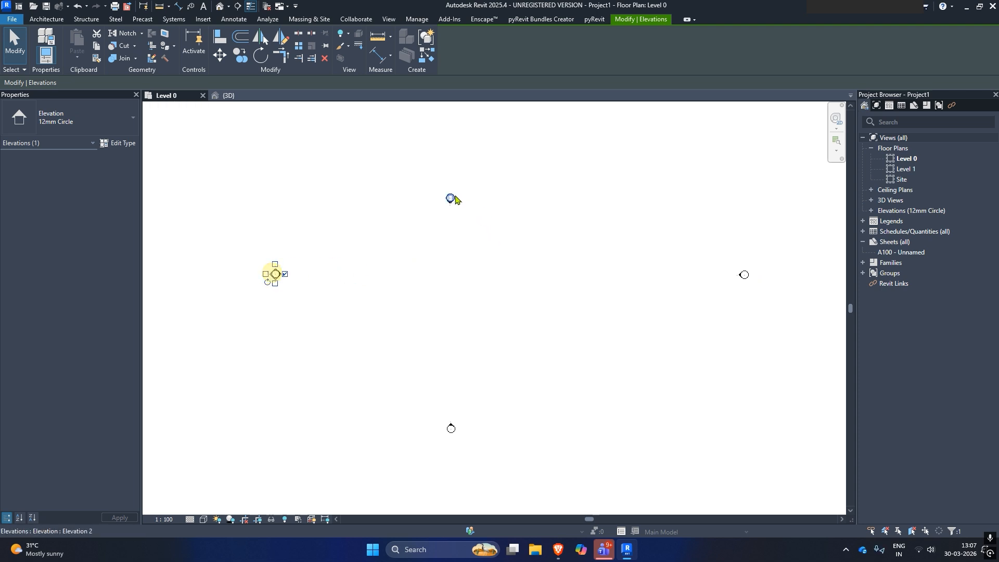
left_click_drag(479, 119, 479, 118)
left_click(528, 225)
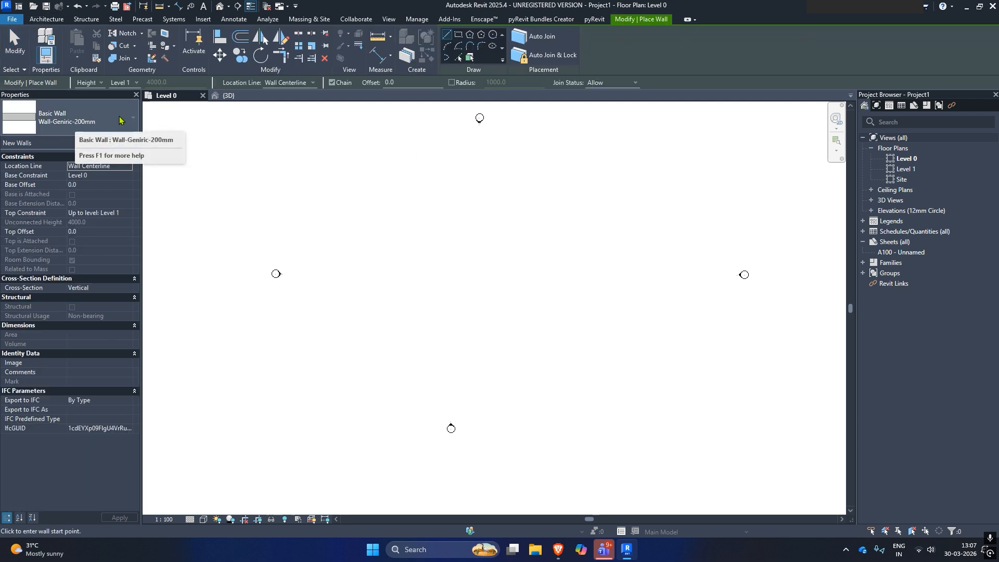
- Choose the wall type Wall-Ext_102Bwk-50Air-45Ins-100DBlk-12P for the new walls
left_click(119, 120)
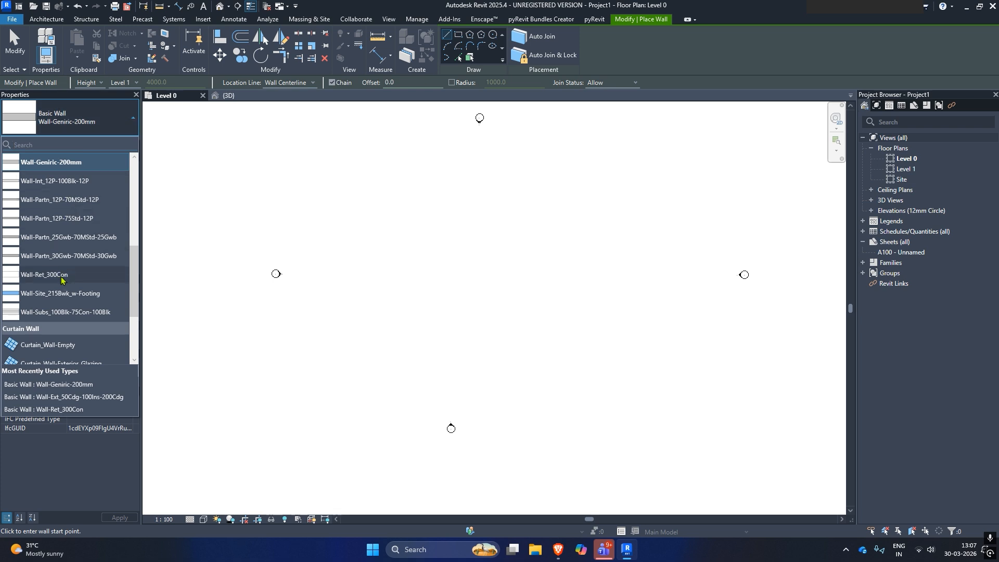
scroll(61, 280, "up", 1)
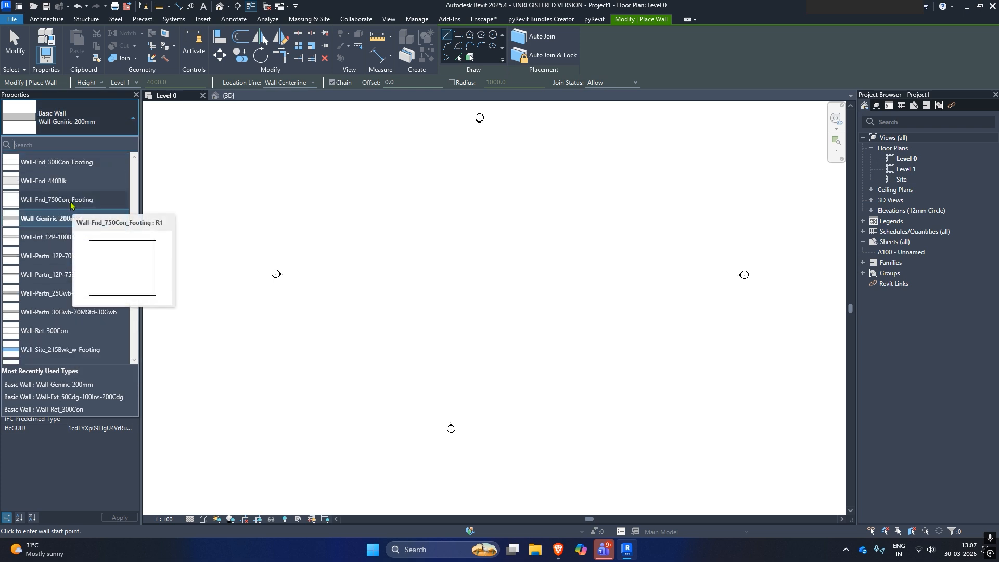
scroll(54, 180, "up", 2)
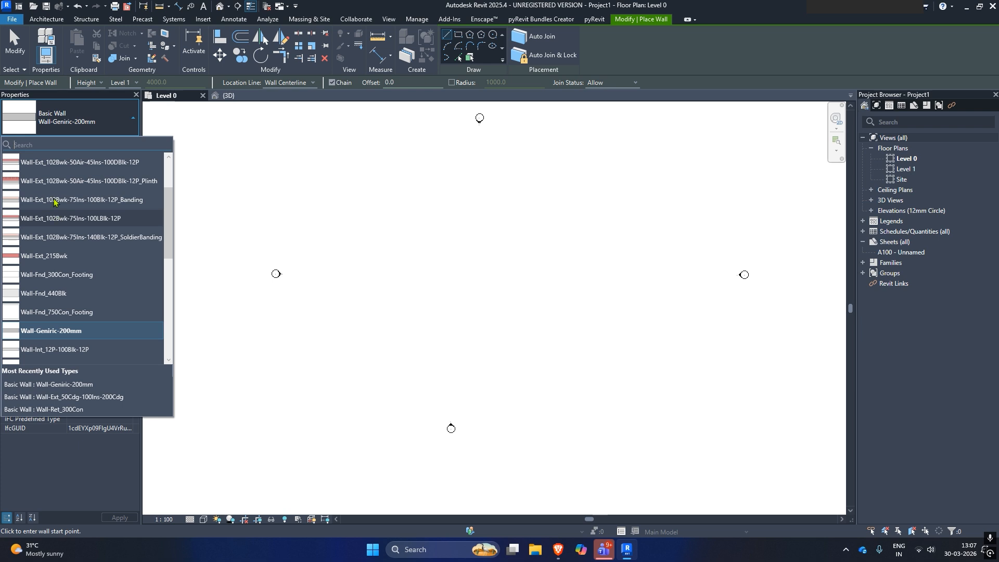
left_click(52, 163)
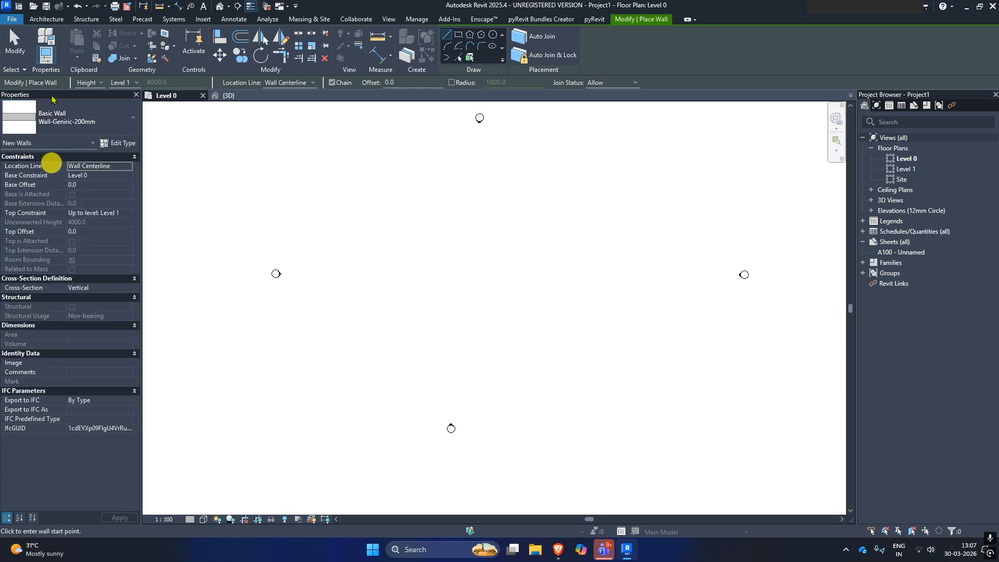
- Draw a closed rectangle of four chained walls between the elevation markers, about 11200 mm along its vertical side, and end the command
left_click(388, 214)
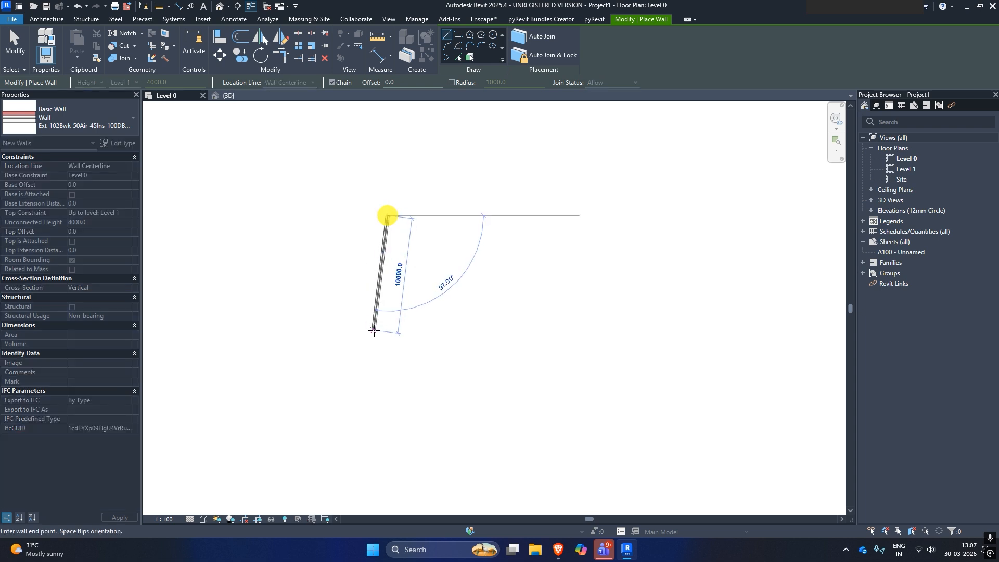
scroll(392, 346, "up", 2)
left_click(383, 346)
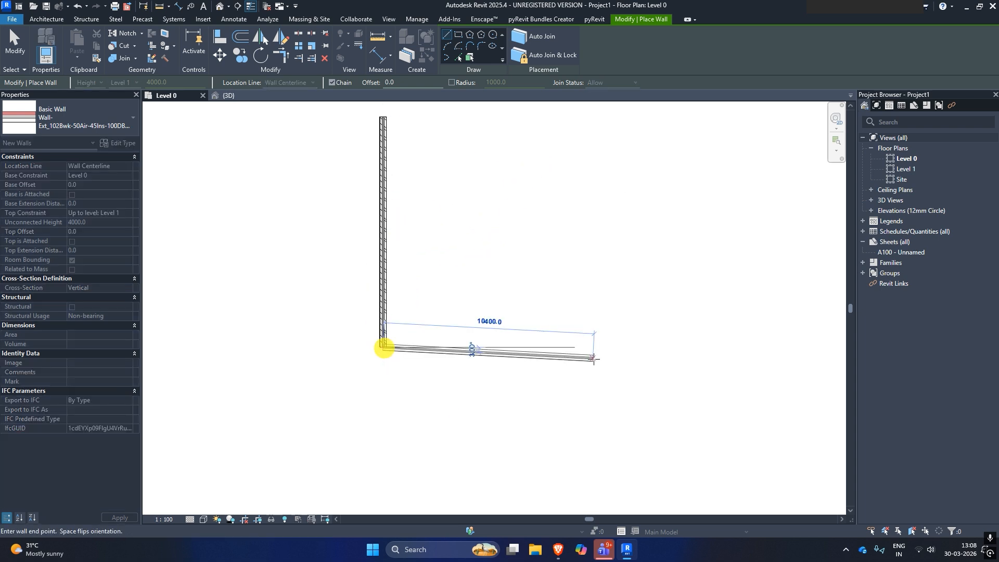
left_click(637, 348)
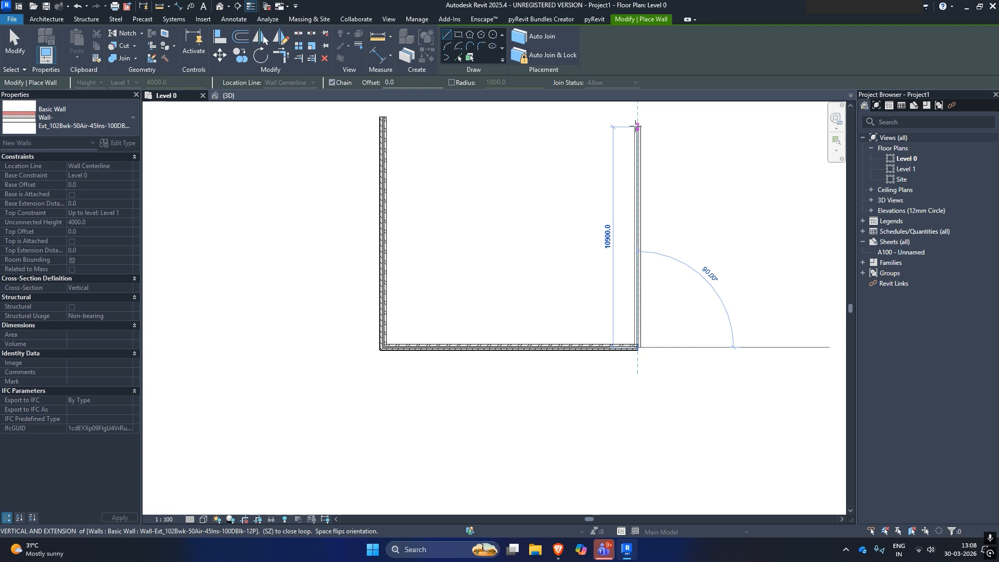
left_click(638, 121)
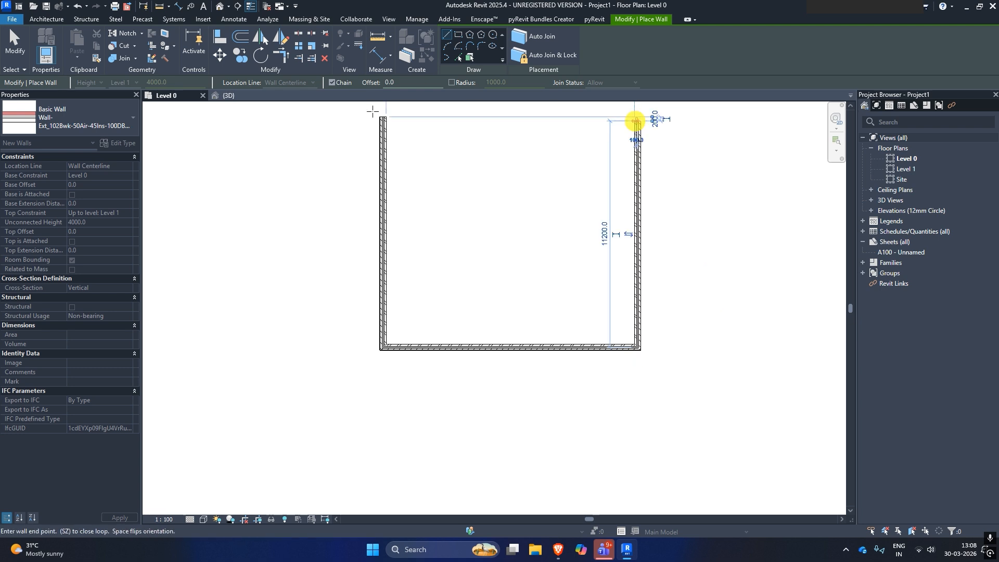
left_click(383, 122)
right_click(427, 132)
left_click(441, 137)
right_click(442, 134)
left_click(458, 139)
- Create a rectangular floor of about 16600 by 10100 mm in the empty area right of the walled rectangle
scroll(366, 131, "up", 6)
middle_click_drag(442, 137, 410, 360)
scroll(357, 259, "up", 2)
scroll(425, 213, "down", 7)
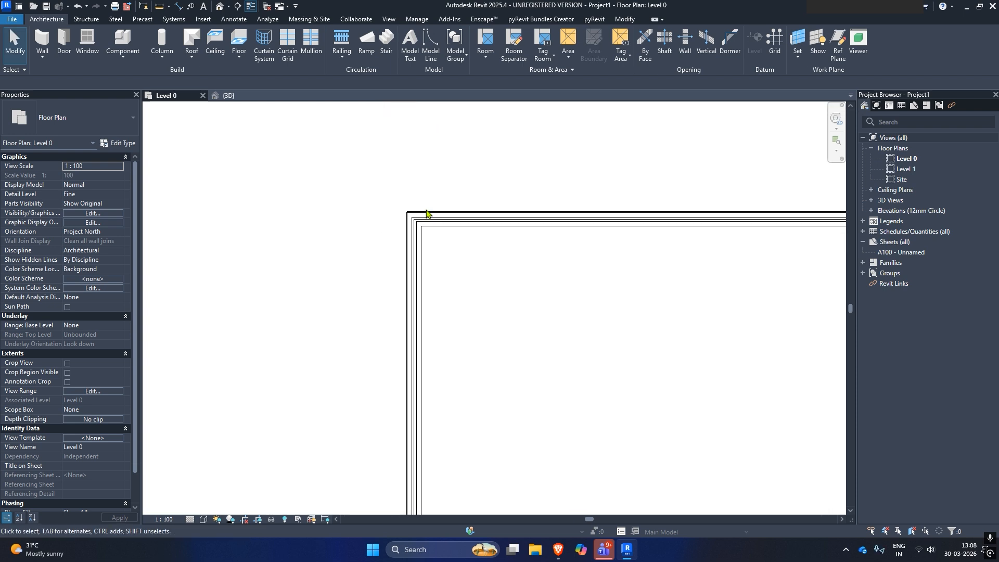
mouse_move(534, 252)
middle_mouse_down()
mouse_move(492, 254)
mouse_move(360, 196)
mouse_move(298, 227)
middle_mouse_up()
left_click(239, 41)
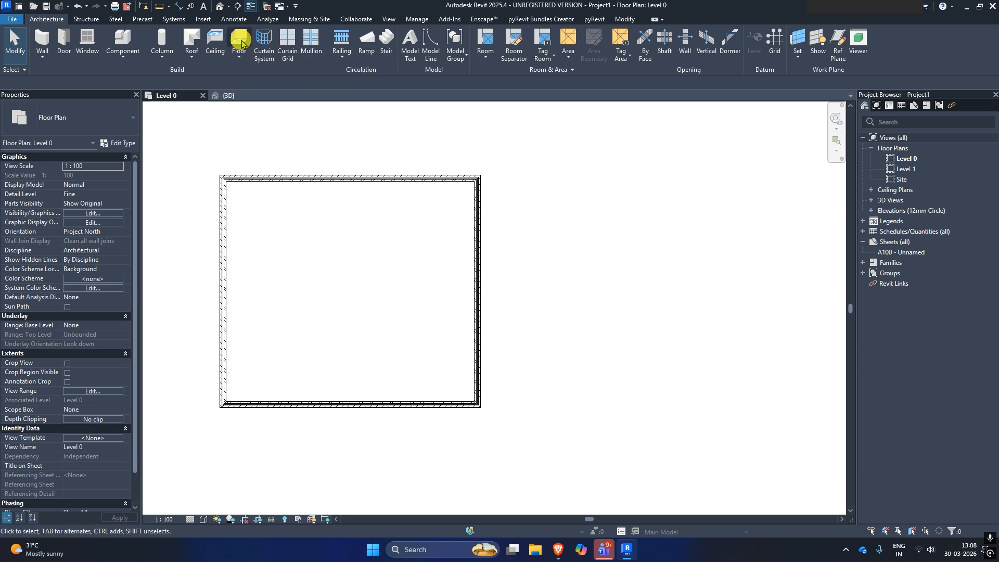
left_click(539, 39)
left_click(584, 193)
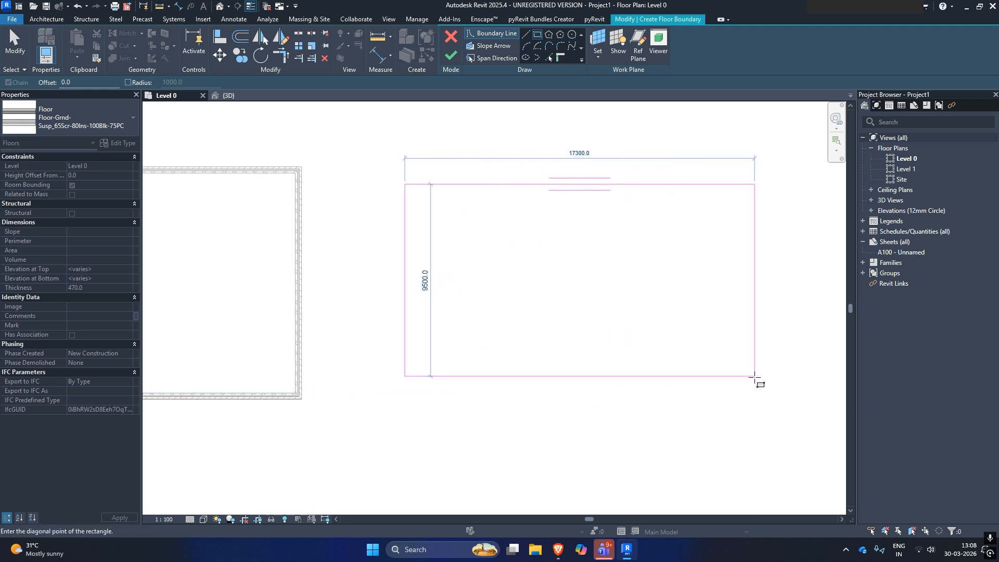
left_click(739, 388)
right_click(501, 193)
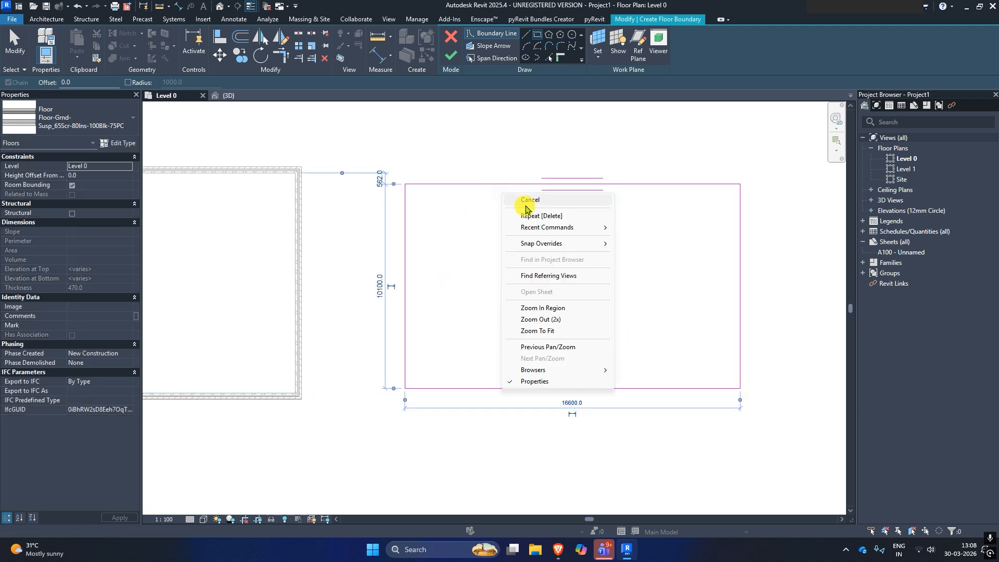
left_click(530, 199)
right_click(524, 200)
left_click(532, 207)
left_click(450, 56)
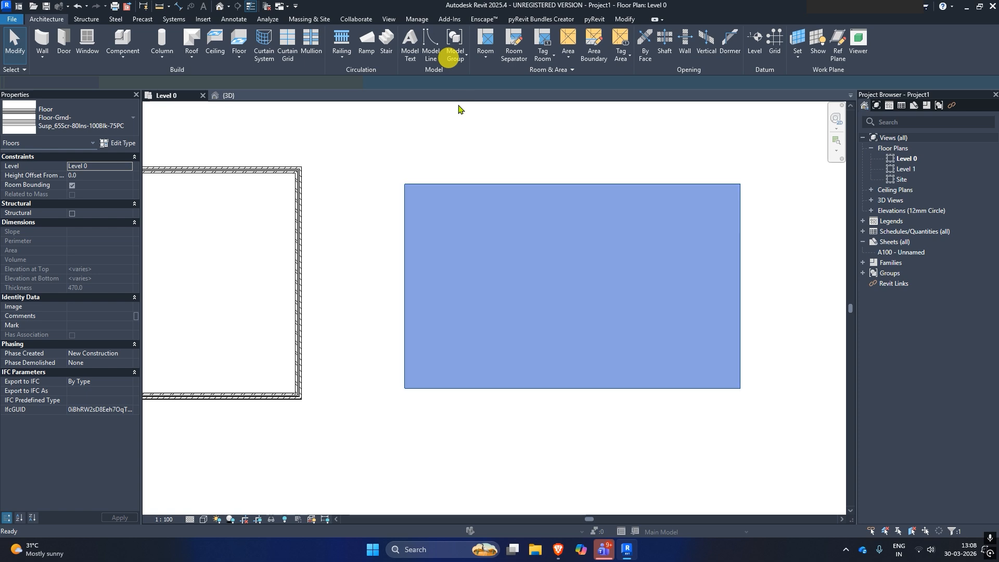
- Draw a wall with the Wall Centerline location line down the floor's left edge, from its upper-left to its lower-left corner
left_click(430, 172)
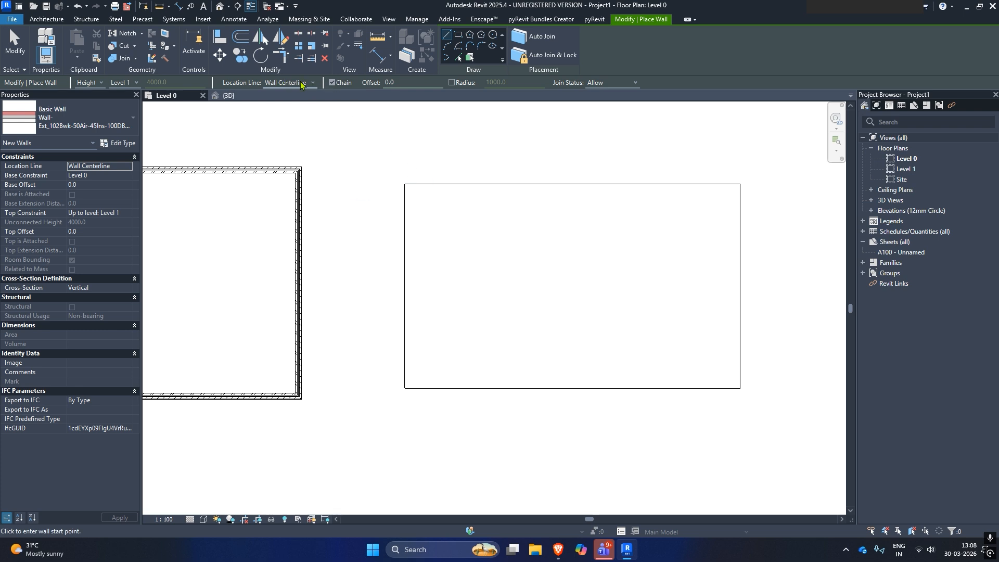
scroll(425, 179, "up", 3)
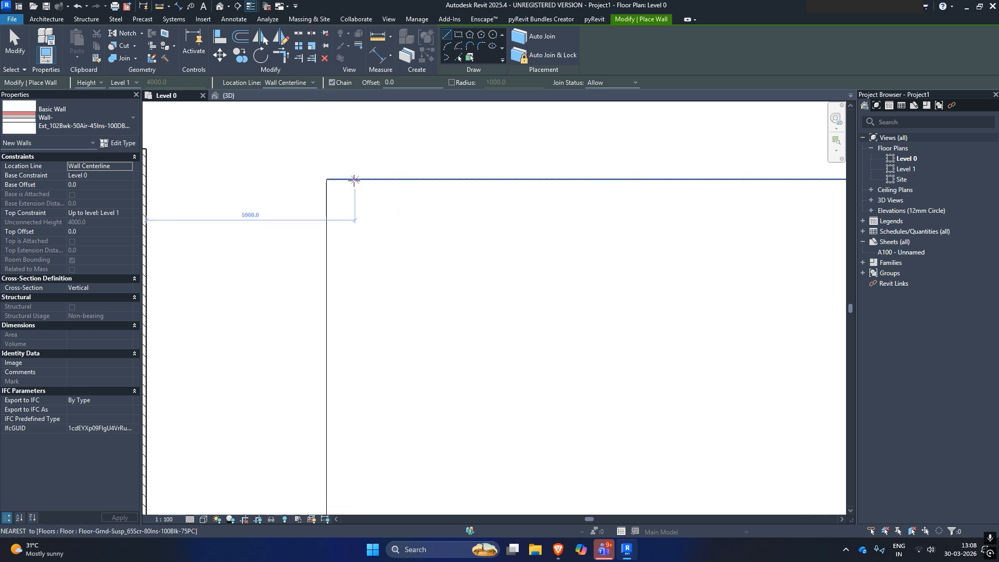
left_click(327, 179)
scroll(332, 292, "down", 5)
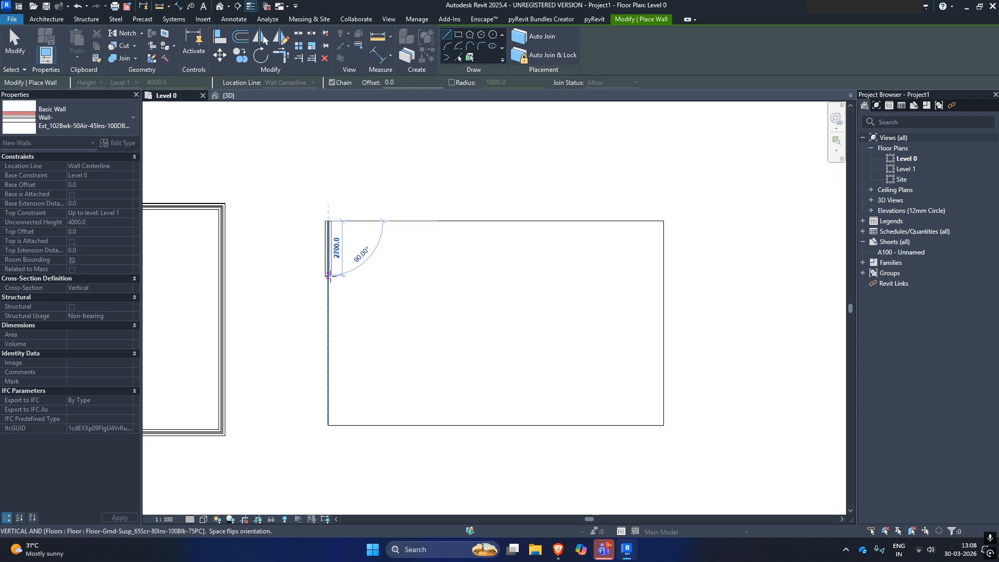
scroll(338, 381, "up", 5)
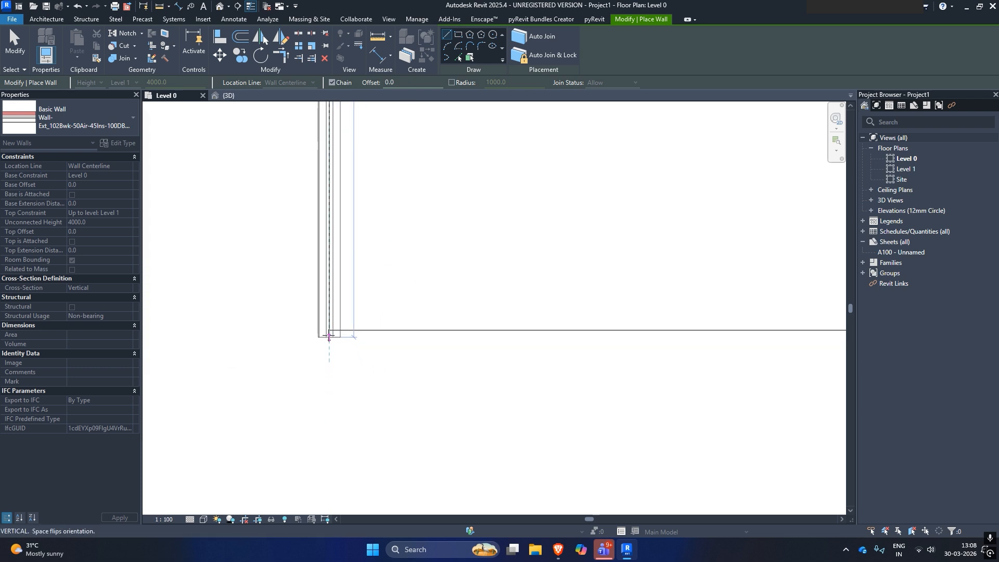
left_click(329, 330)
- Continue the chained wall along the floor's bottom edge to its lower-right corner and end the chain
scroll(457, 338, "right", 3, "shift")
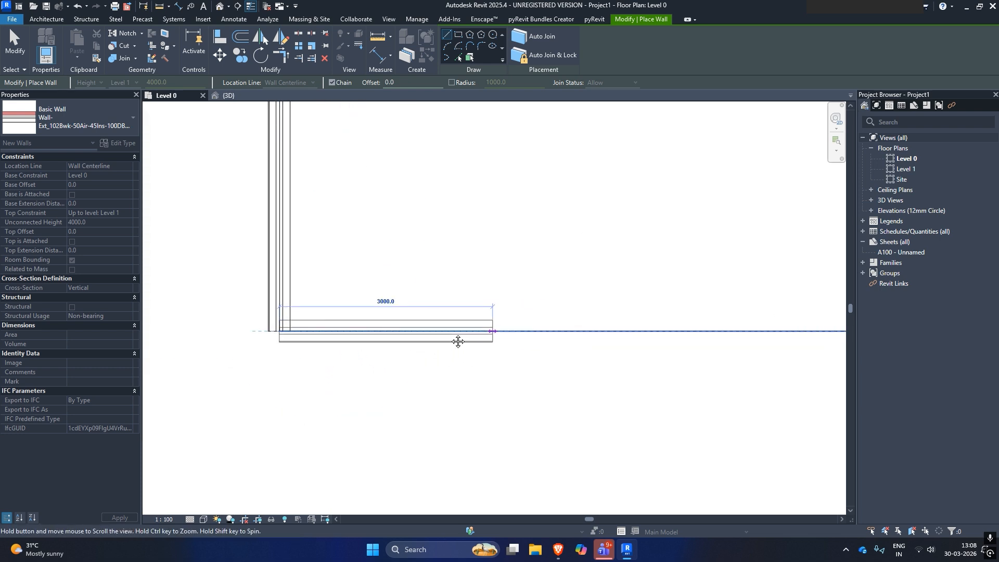
scroll(481, 325, "down", 4)
scroll(768, 331, "down", 1)
middle_click_drag(713, 341, 521, 351)
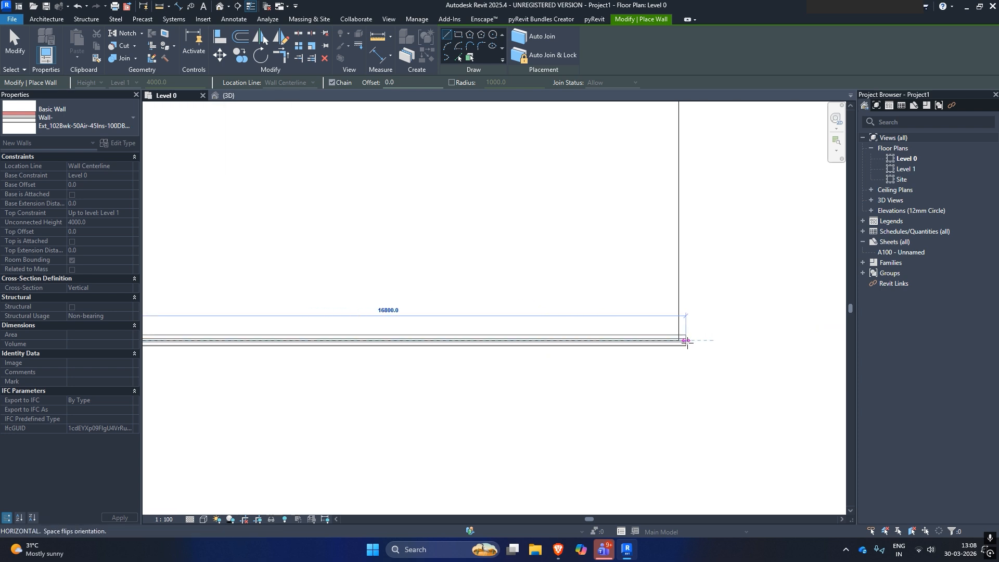
left_click(678, 340)
right_click(500, 239)
left_click(516, 249)
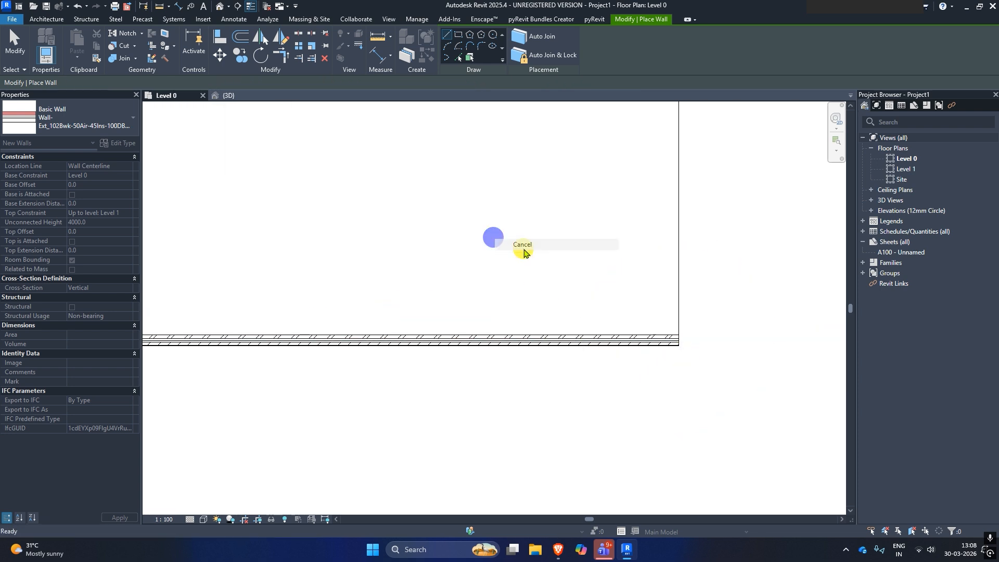
right_click(502, 240)
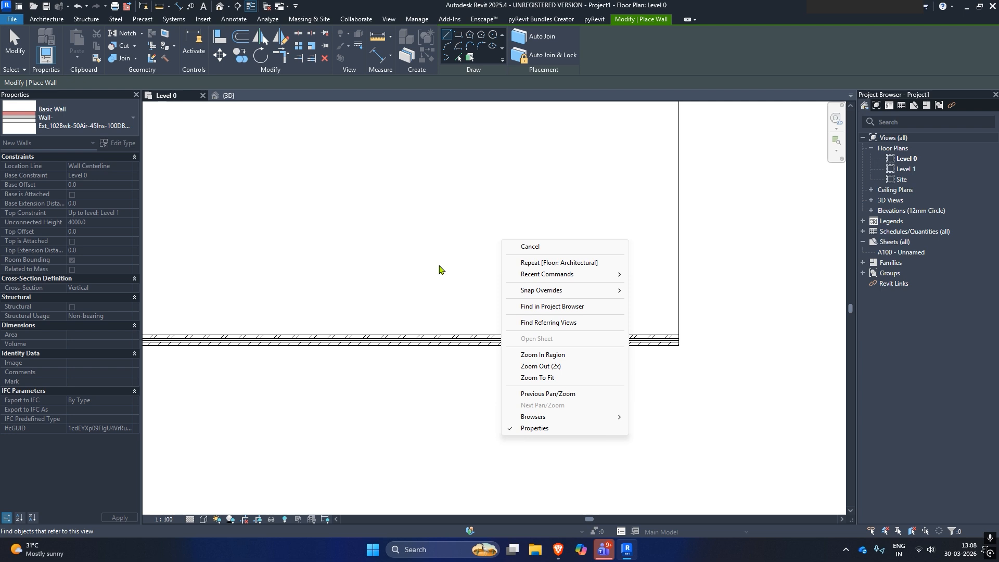
key("Escape")
- Set the Location Line for new walls to Core Centerline
left_click(281, 83)
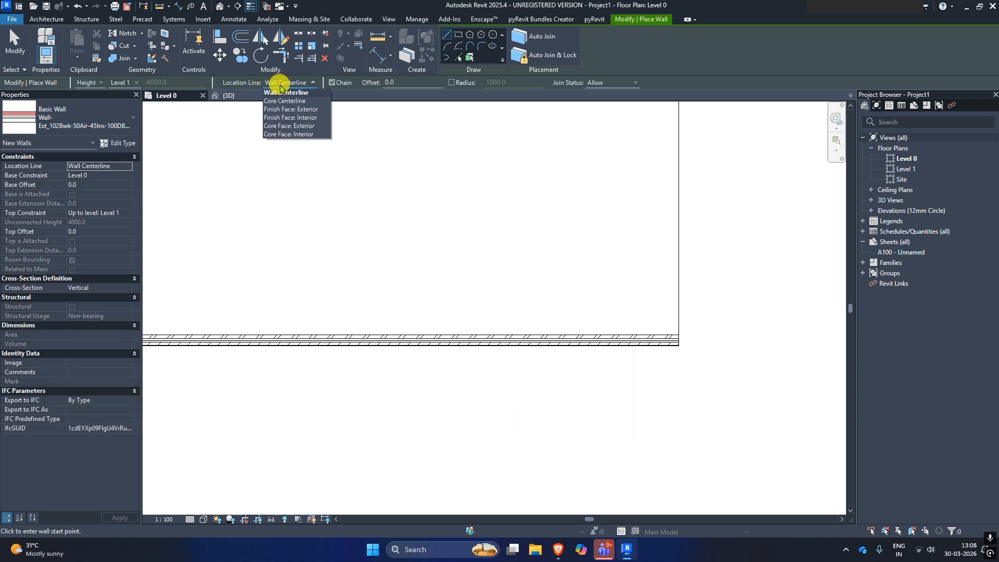
left_click(284, 101)
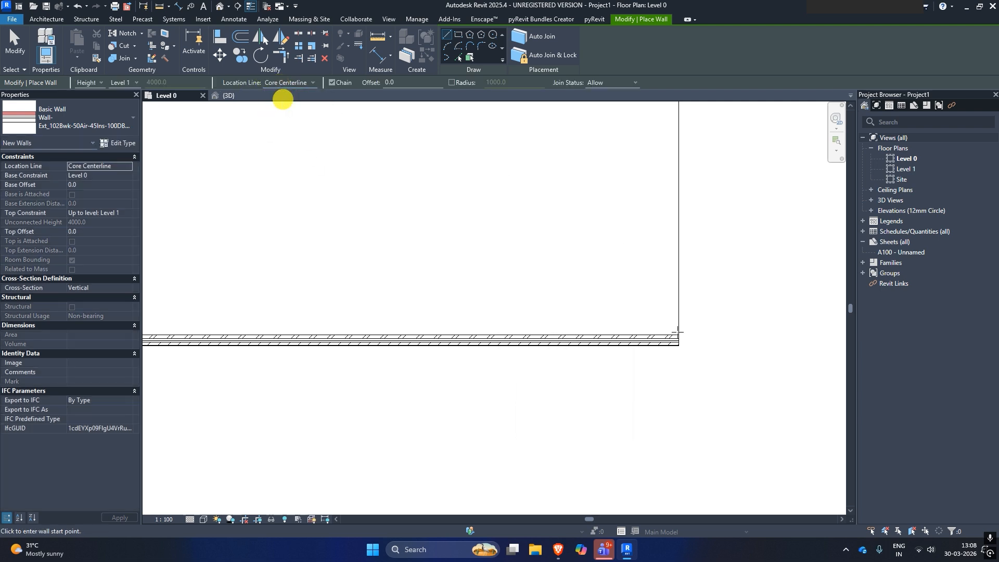
left_click(678, 338)
scroll(614, 284, "up", 4)
middle_click_drag(618, 284, 565, 104)
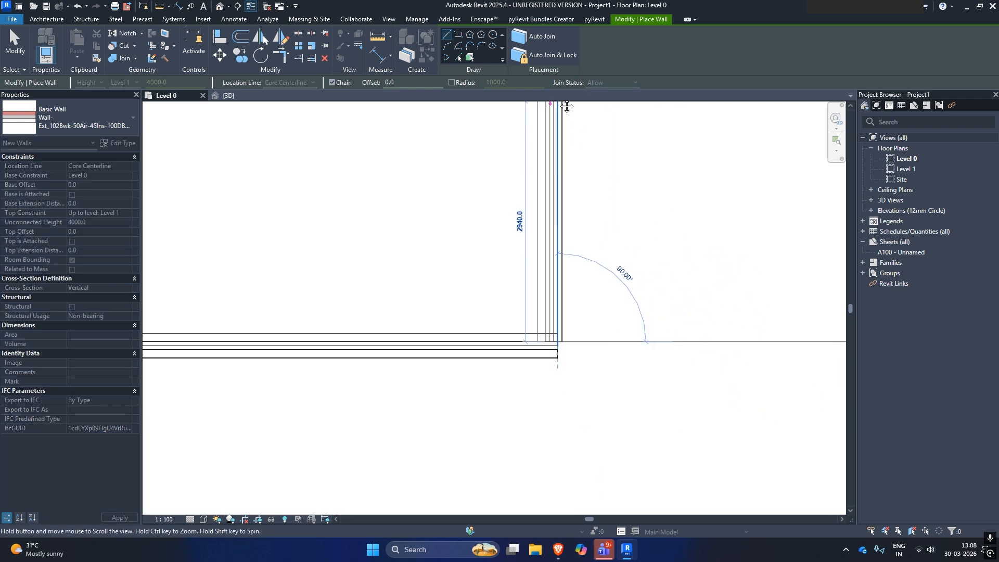
scroll(574, 186, "up", 2)
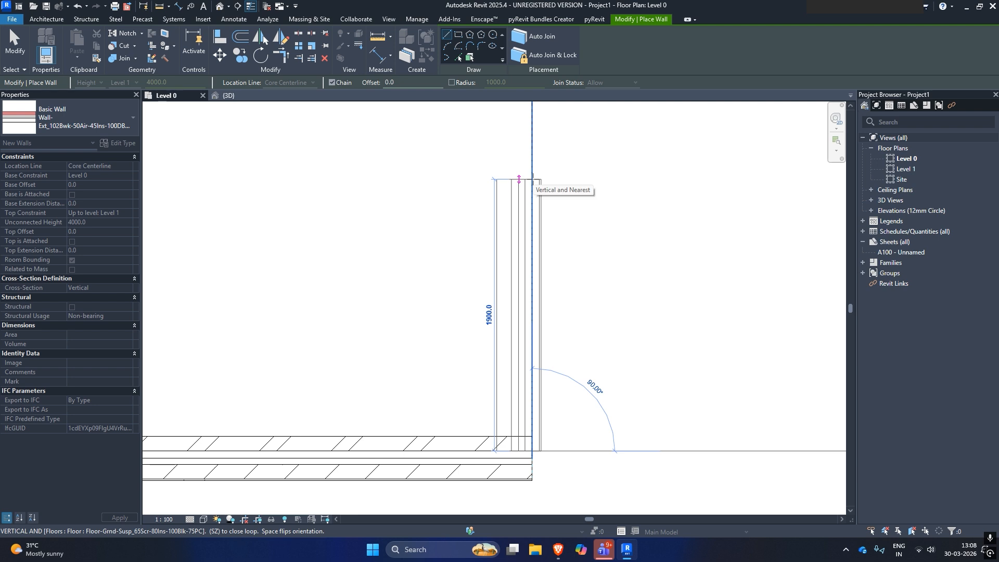
key("Escape")
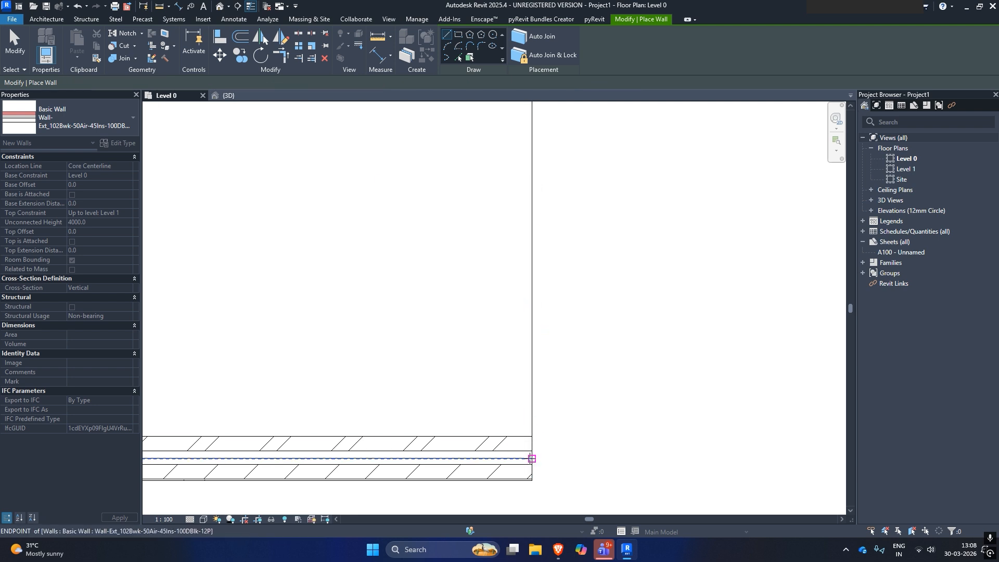
- Draw a 1300 mm vertical wall upward from the bottom wall's right endpoint along the floor's right edge and end the command
left_click(530, 457)
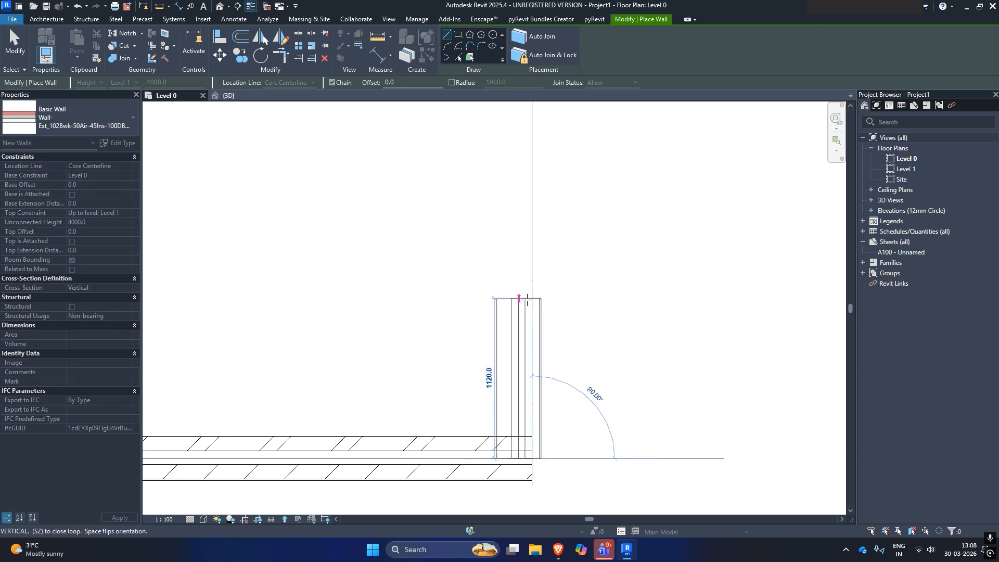
left_click(528, 273)
key("Escape")
key("Escape")
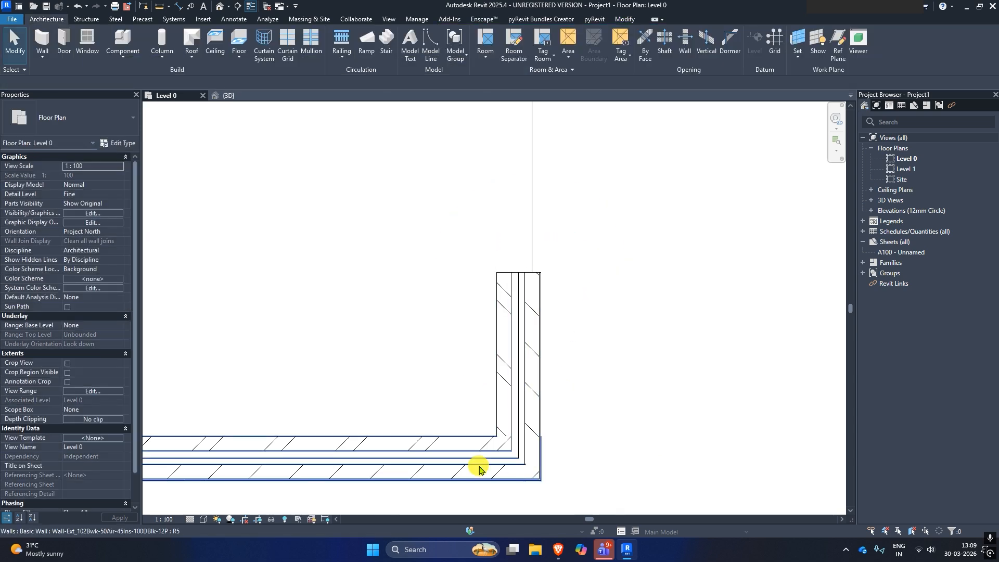
- Inspect the short vertical wall's Location Line and its position against the floor edge at the lower-right corner
left_click(480, 469)
left_click(527, 447)
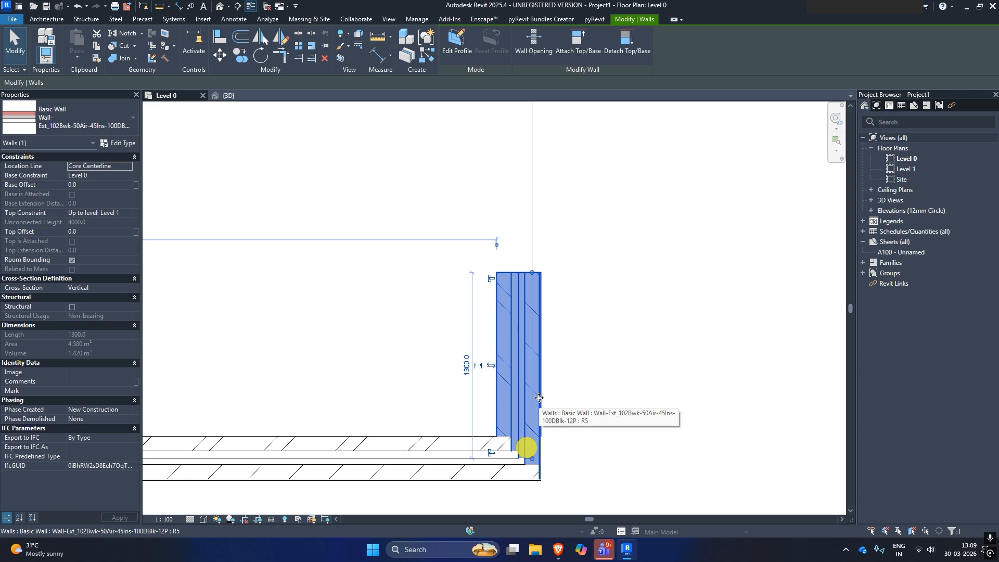
left_click(571, 278)
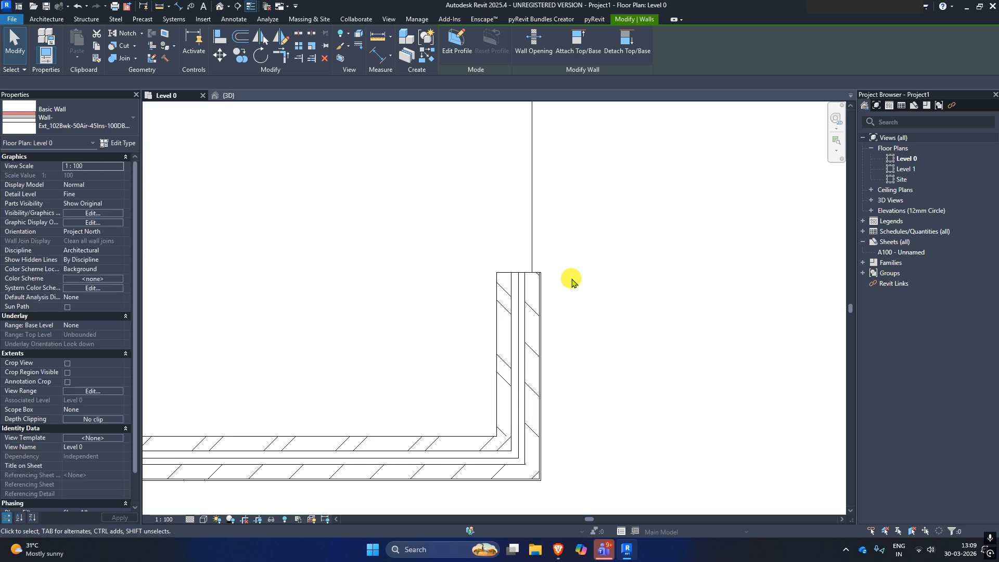
- Create a similar short wall with location line Finish Face: Exterior, running left from the floor's upper-right corner along the top edge
left_click(499, 271)
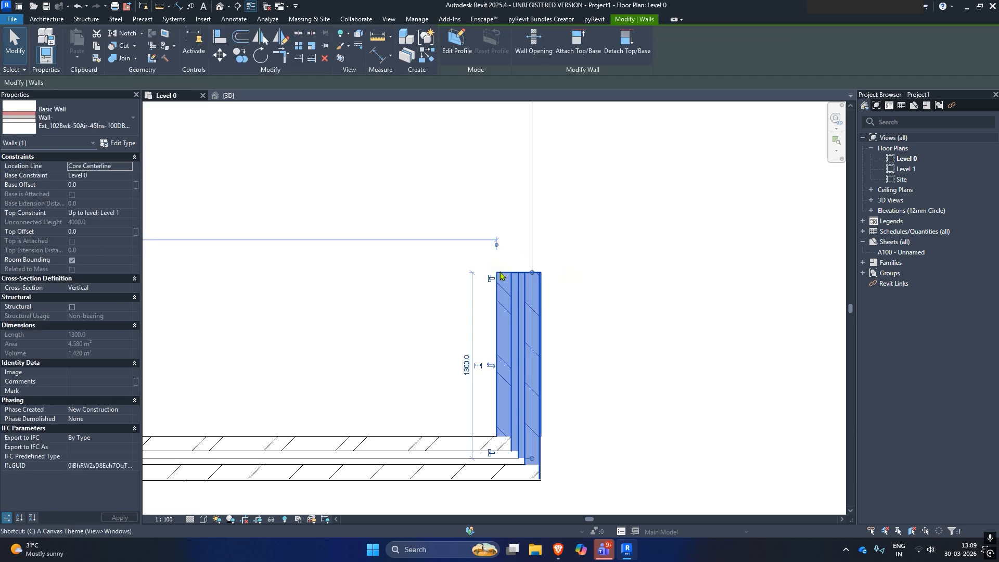
key("c")
key("s")
left_click(272, 82)
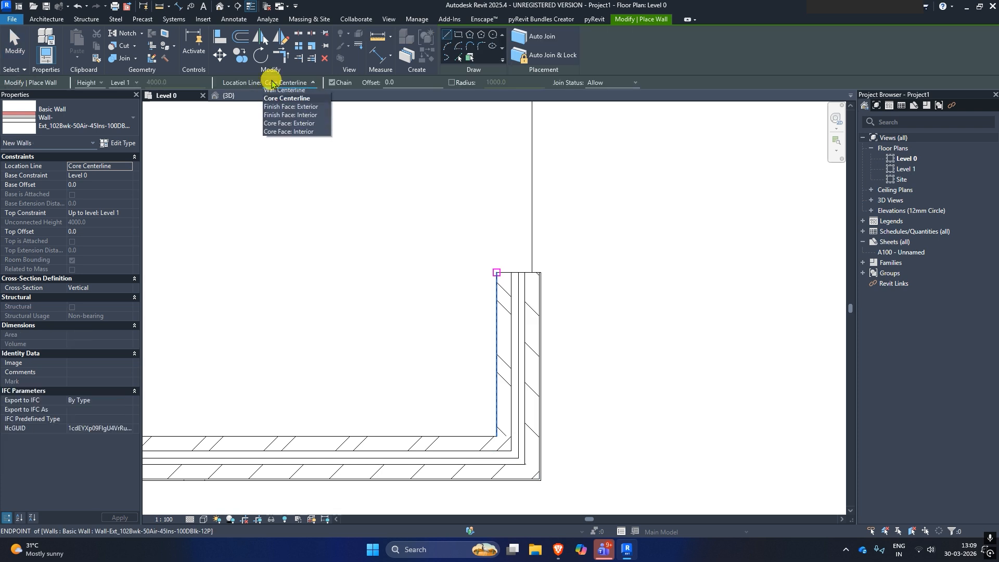
left_click(291, 109)
scroll(466, 174, "down", 3)
middle_click_drag(466, 174, 468, 230)
scroll(468, 230, "down", 1)
middle_click_drag(482, 283, 503, 460)
scroll(494, 250, "up", 3)
middle_click_drag(508, 365, 491, 364)
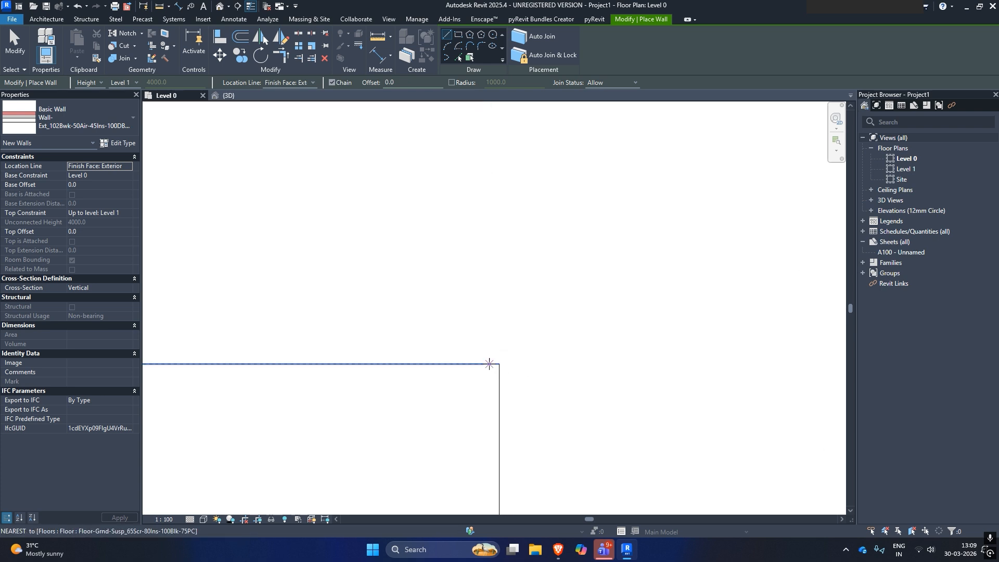
left_click(496, 366)
scroll(391, 370, "up", 2)
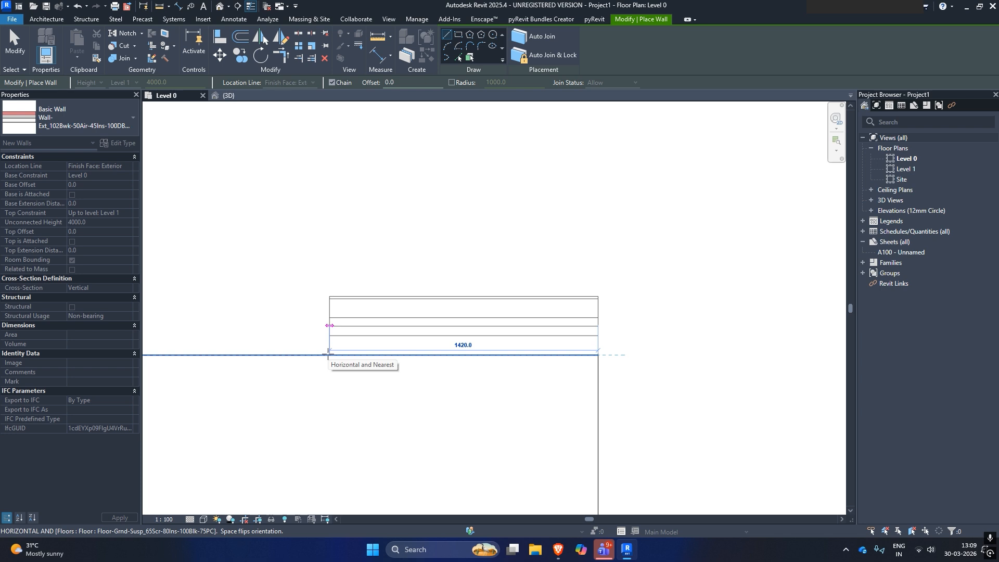
left_click(282, 355)
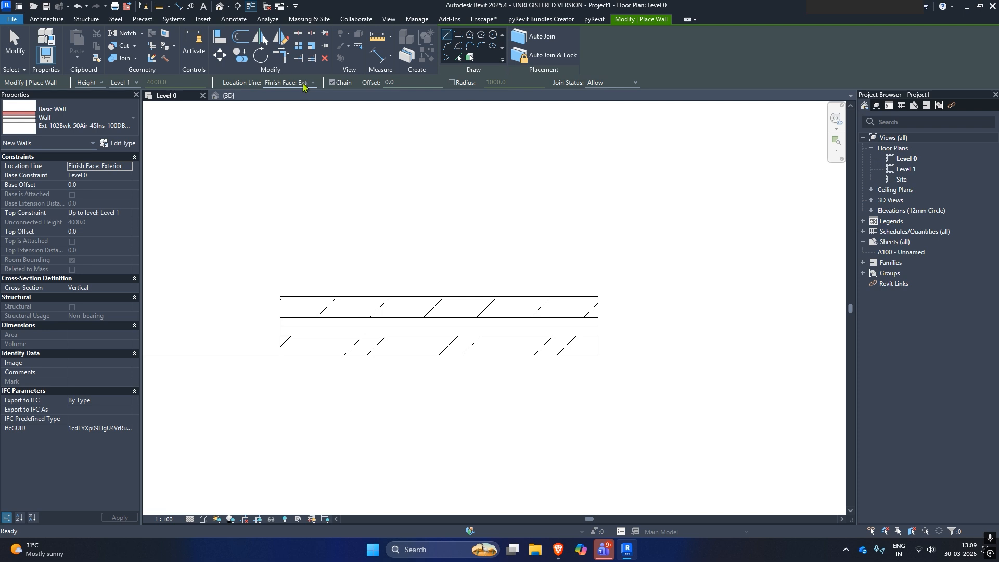
- Draw a 1680 mm wall with location line Finish Face: Interior on the floor's top edge, left of the previous one, and select it
left_click(301, 82)
left_click(301, 118)
middle_click_drag(262, 318, 651, 325)
left_click(558, 352)
left_click(241, 352)
key("Escape")
key("Escape")
scroll(251, 357, "up", 3)
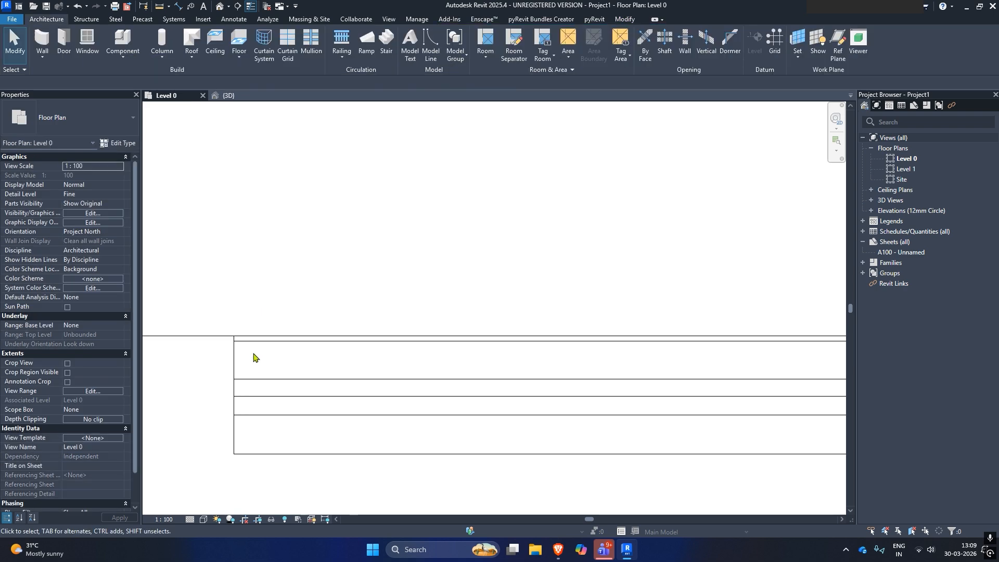
scroll(256, 350, "down", 5)
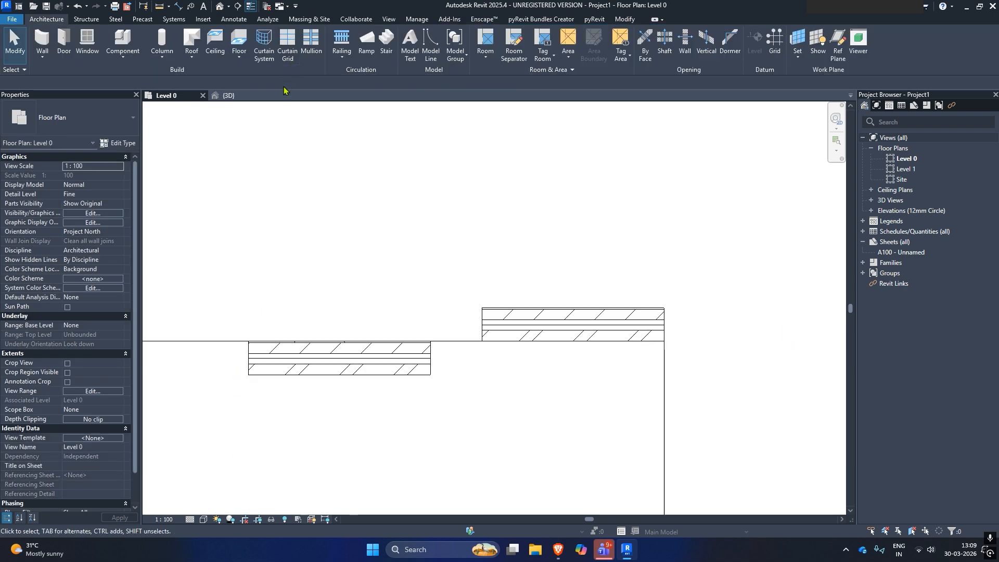
left_click(268, 363)
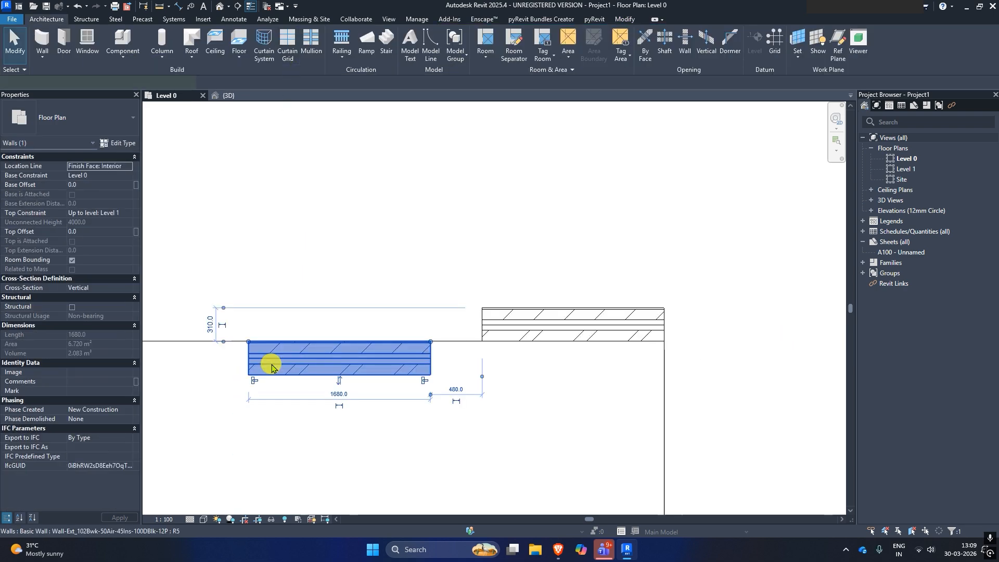
- Draw a 1700 mm wall with location line Core Face: Exterior further left on the floor's top edge and end the command
key("w")
key("a")
left_click(311, 82)
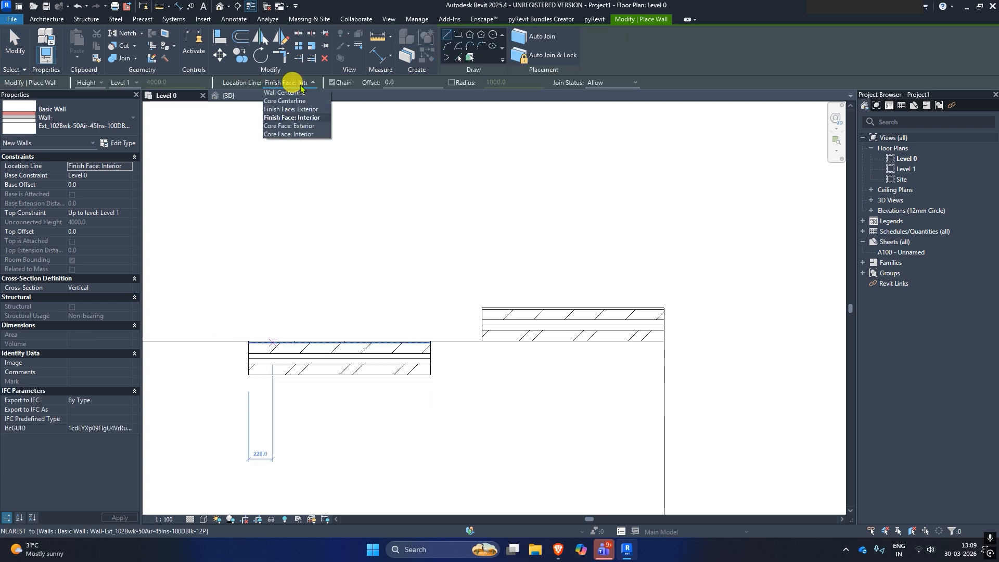
left_click(300, 125)
middle_click_drag(230, 230, 638, 227)
left_click(489, 334)
scroll(325, 332, "up", 2)
left_click(293, 337)
key("Escape")
key("Escape")
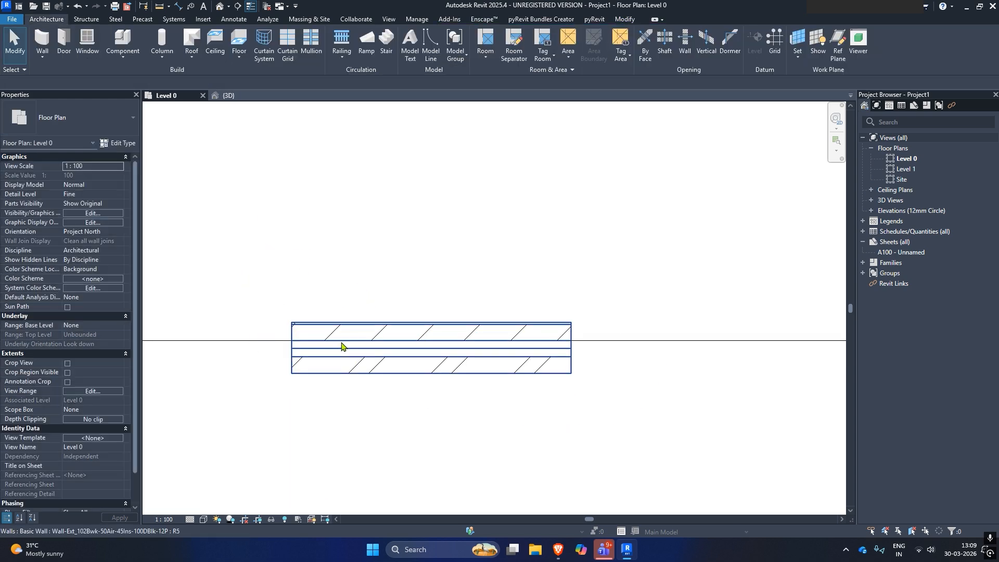
- Examine how the Core Face: Exterior wall's layers sit relative to the floor edge and compare it with the neighbouring walls
left_click(341, 343)
scroll(339, 341, "up", 2)
middle_click_drag(330, 330, 218, 315)
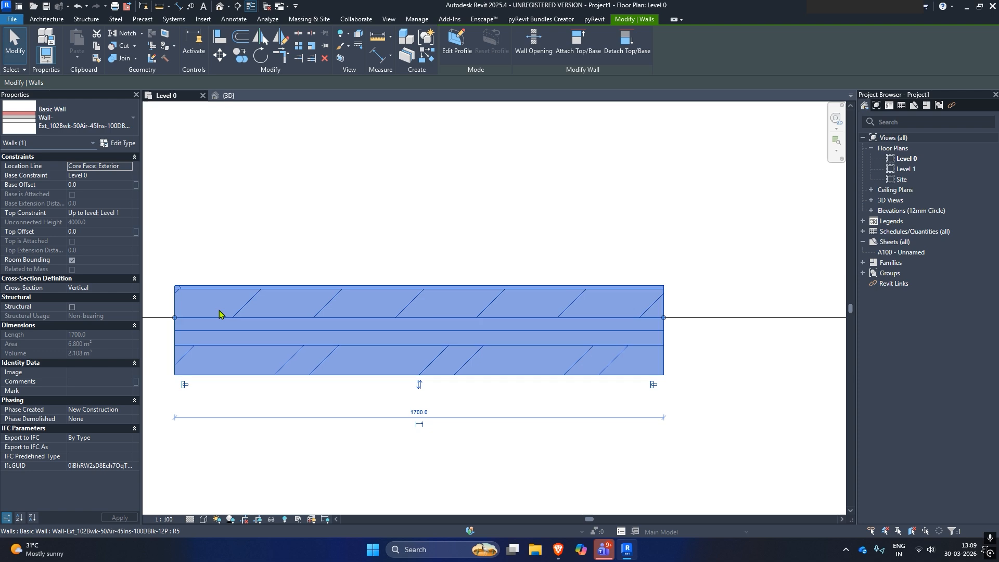
scroll(383, 317, "down", 4)
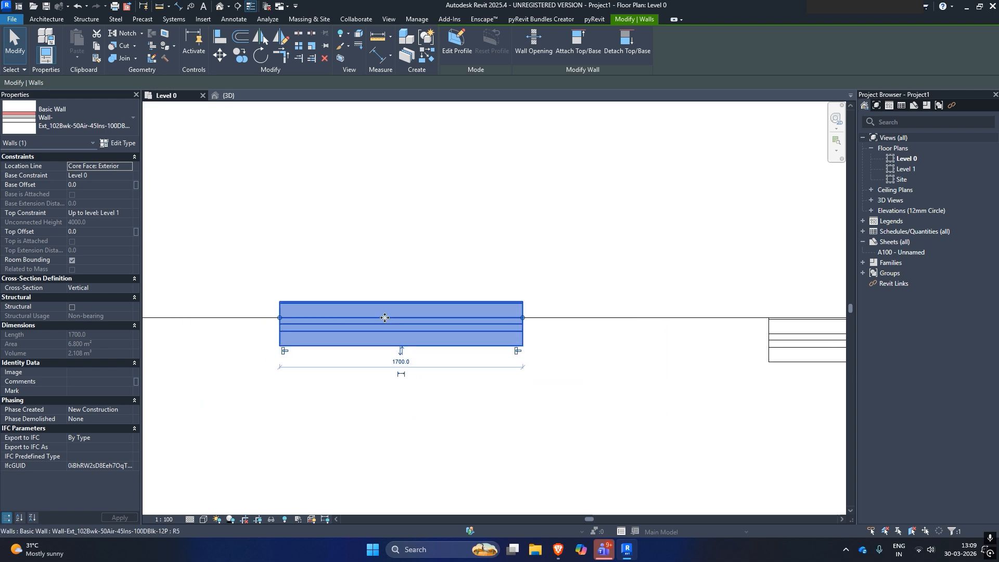
left_click(383, 278)
scroll(383, 279, "down", 2)
left_click(380, 293)
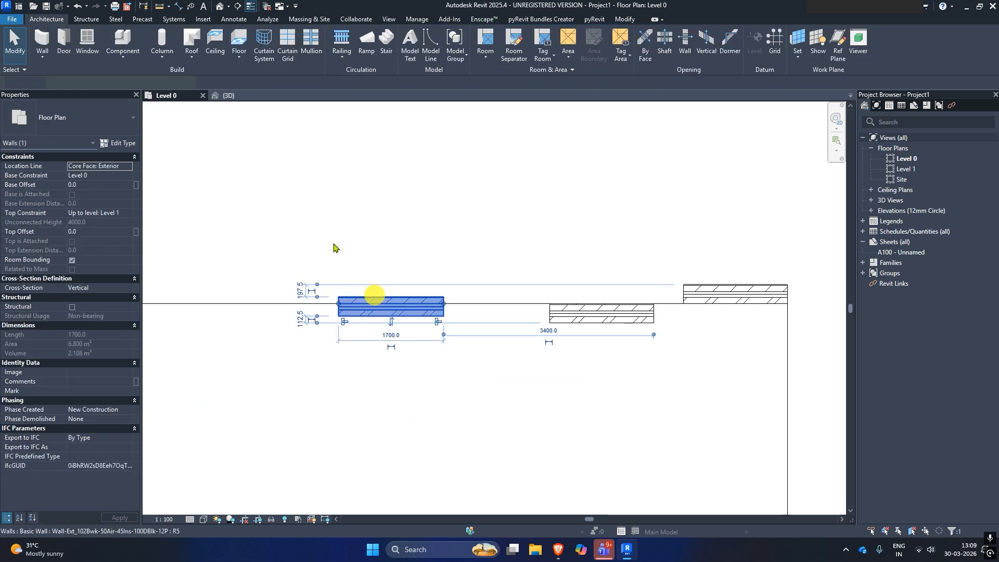
- Delete the sample walls around the floor, keeping the floor itself
scroll(323, 227, "down", 4)
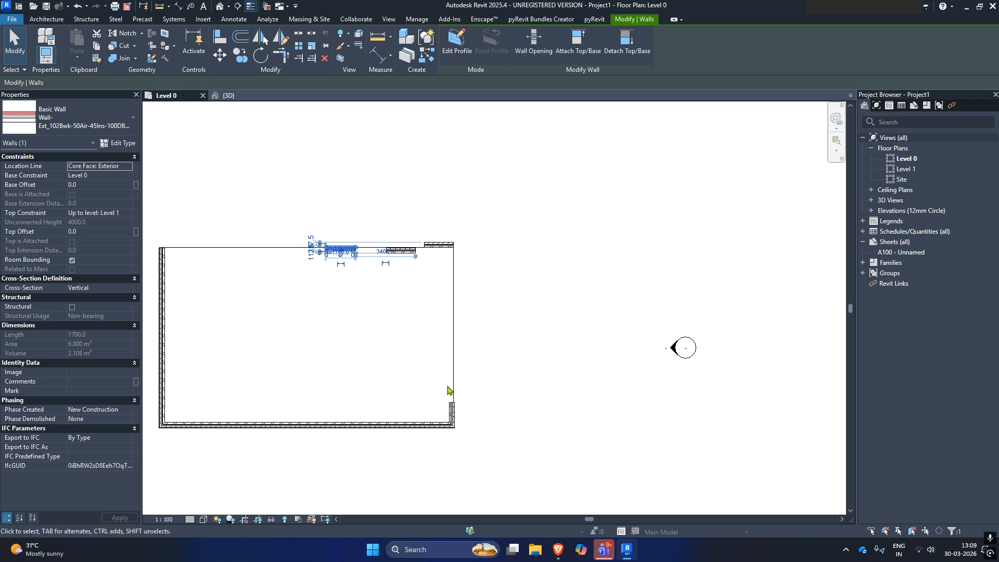
scroll(451, 388, "down", 2)
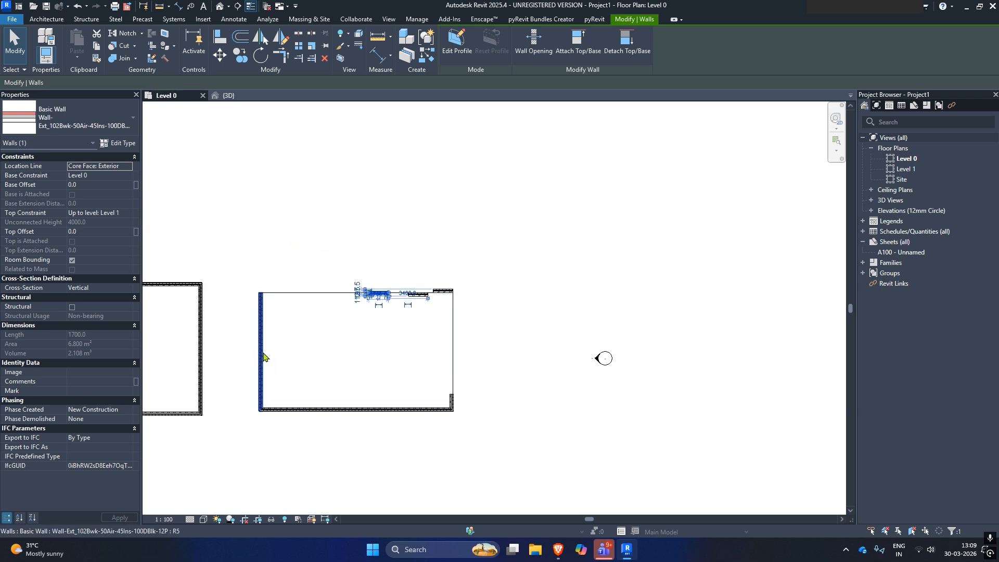
key("Escape")
left_click_drag(364, 266, 475, 314)
key("Delete")
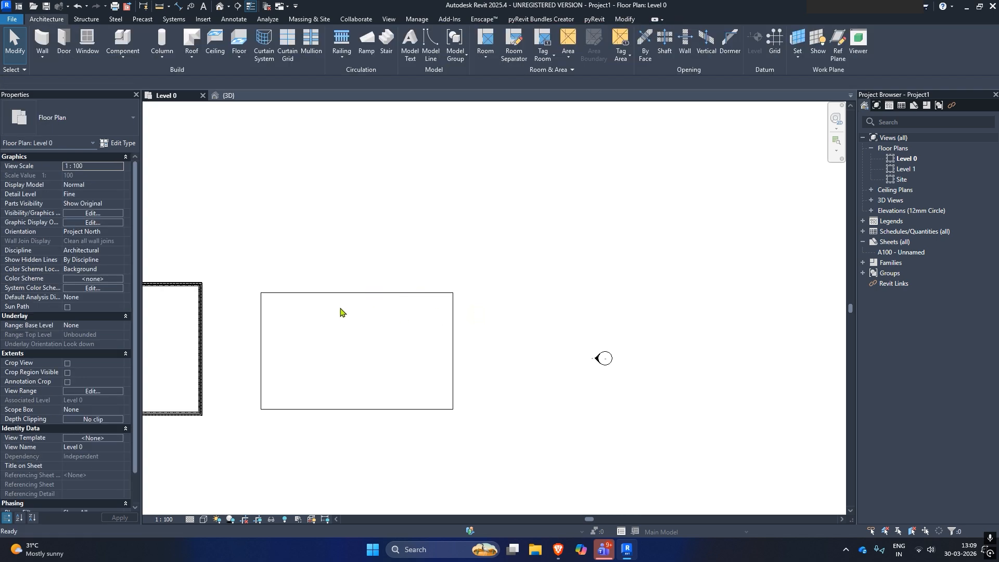
- Draw connected walls with location line Finish Face: Exterior along the floor's left and bottom edges and about 8855 mm up its right edge
scroll(304, 308, "up", 2)
key("w")
key("a")
left_click(296, 84)
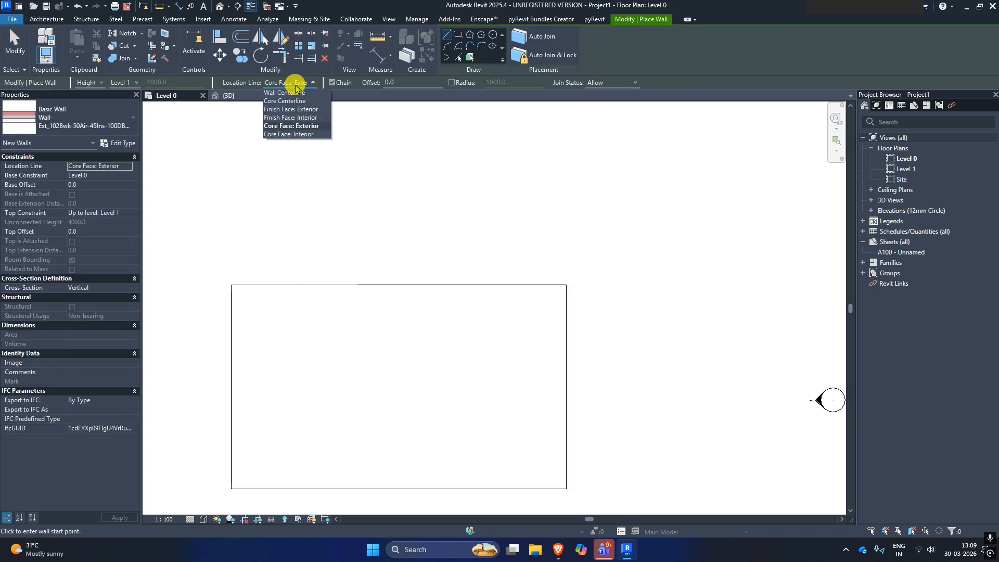
left_click(290, 109)
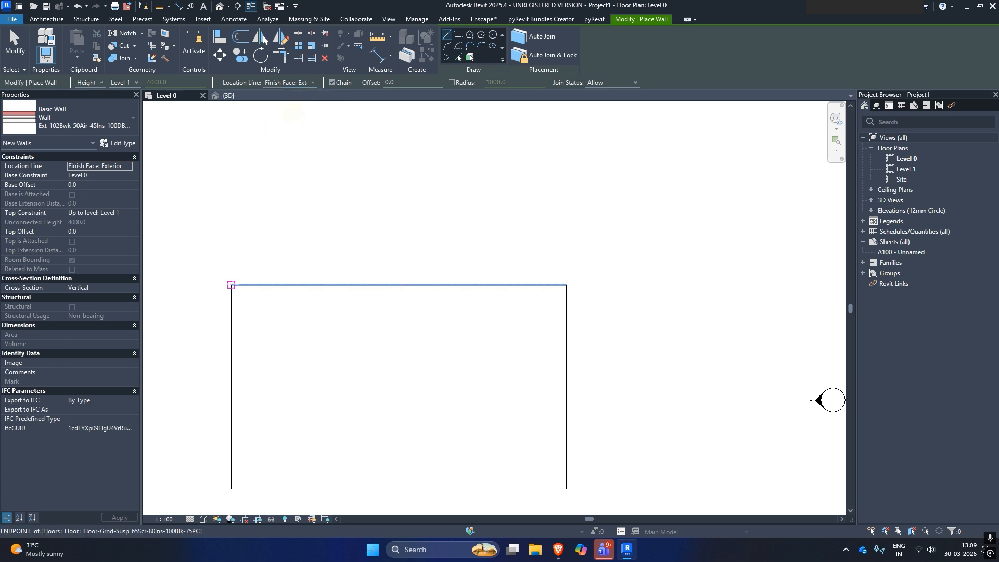
left_click(231, 284)
left_click(229, 488)
left_click(566, 488)
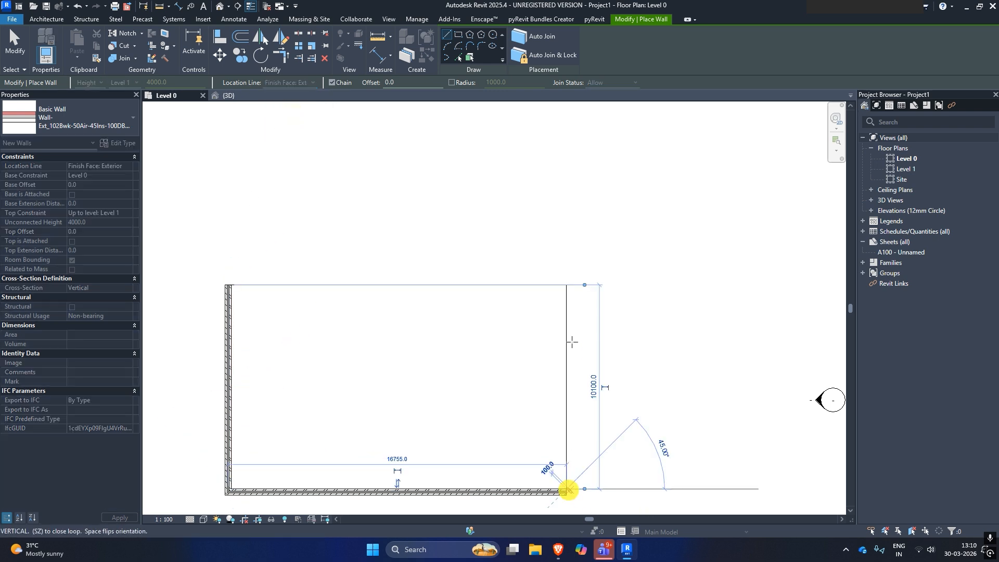
left_click(569, 312)
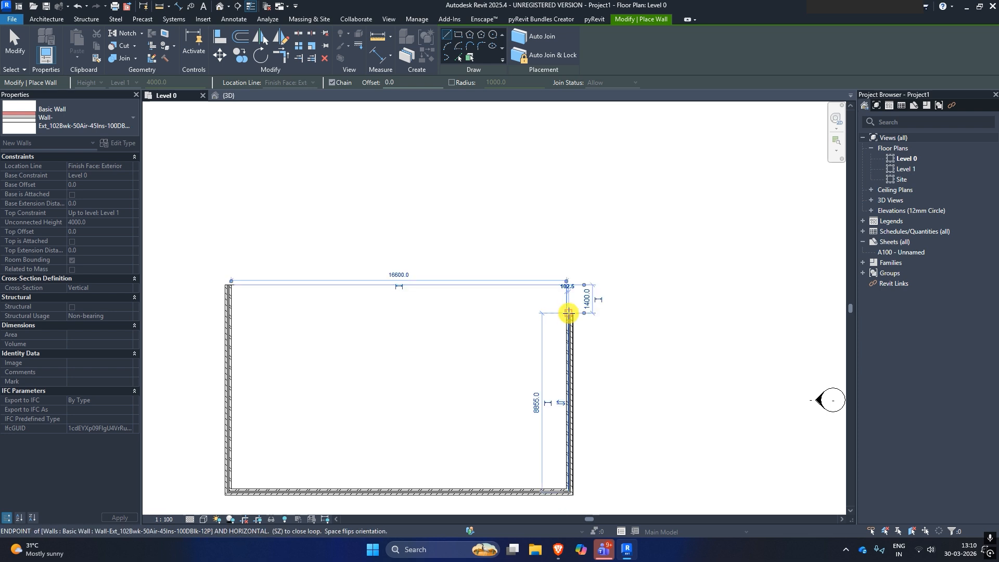
left_click(277, 315)
key("Escape")
key("Escape")
scroll(299, 296, "up", 2)
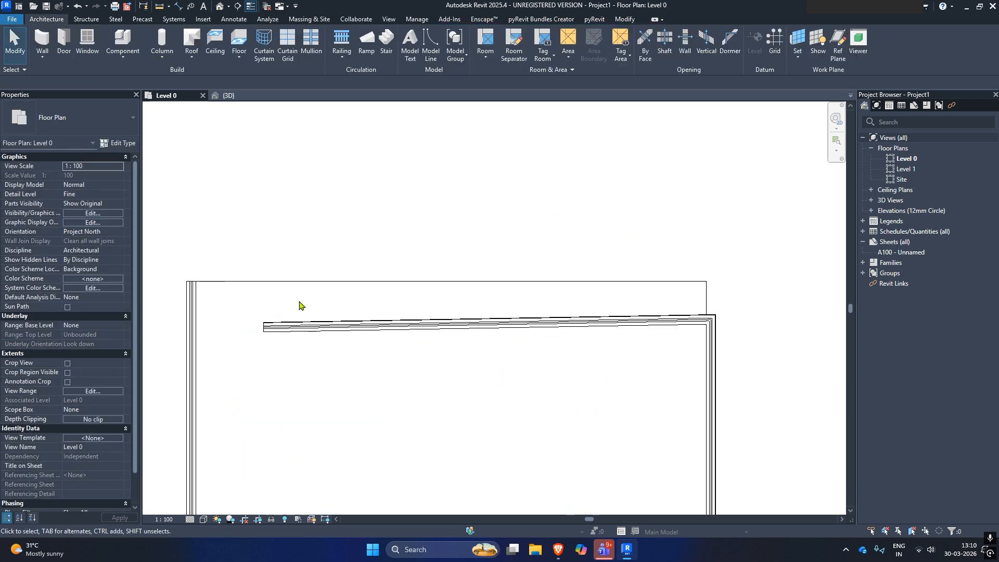
key("ctrl+z")
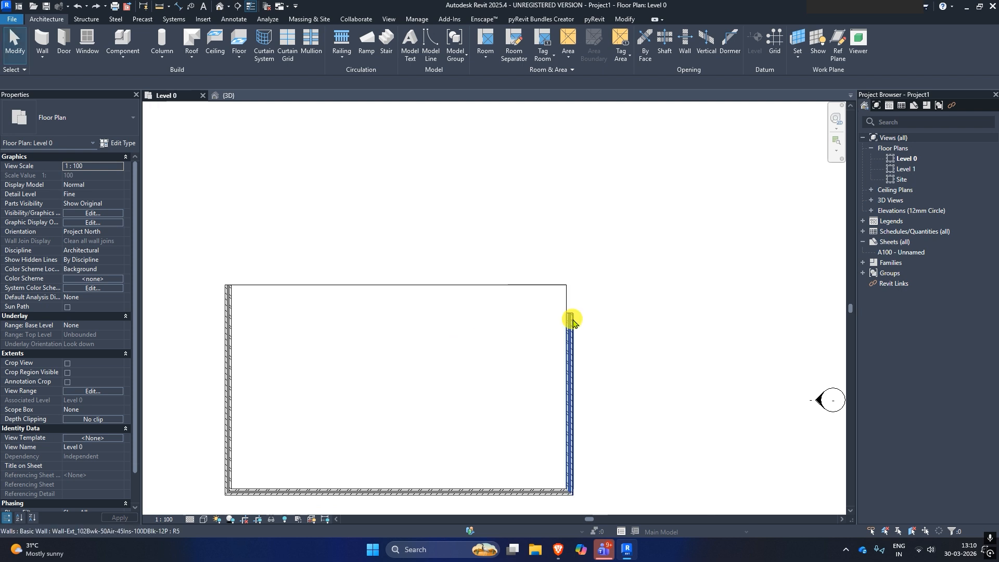
- Draw a horizontal wall about 14655 mm long from the right wall's upper end toward the left wall and end the command
left_click(573, 323)
key("w")
key("a")
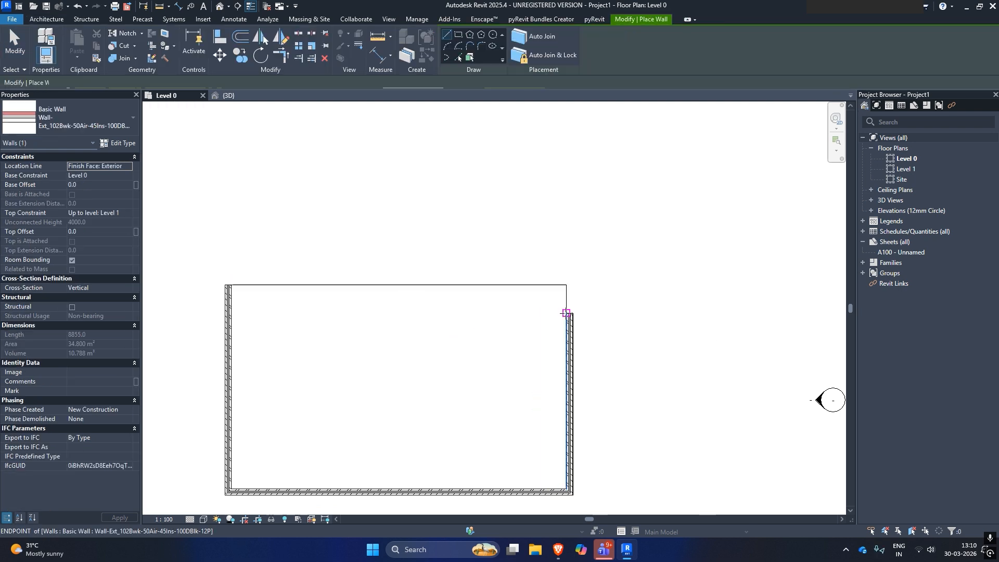
left_click(569, 311)
left_click(273, 311)
key("Escape")
key("Escape")
- Move the new horizontal wall slightly up toward the floor's top edge and deselect it
scroll(458, 323, "up", 3)
middle_click_drag(474, 322, 558, 317)
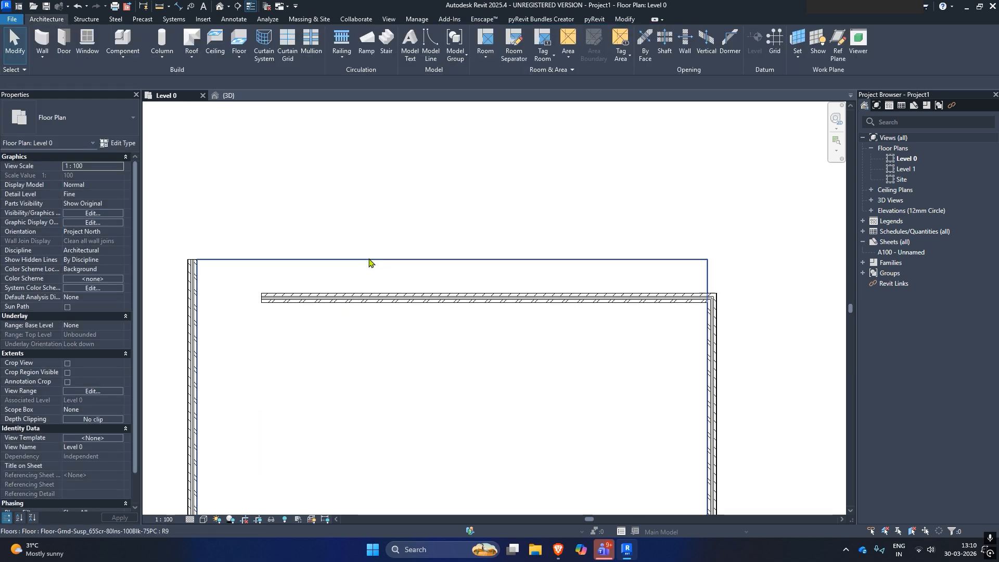
left_click(370, 293)
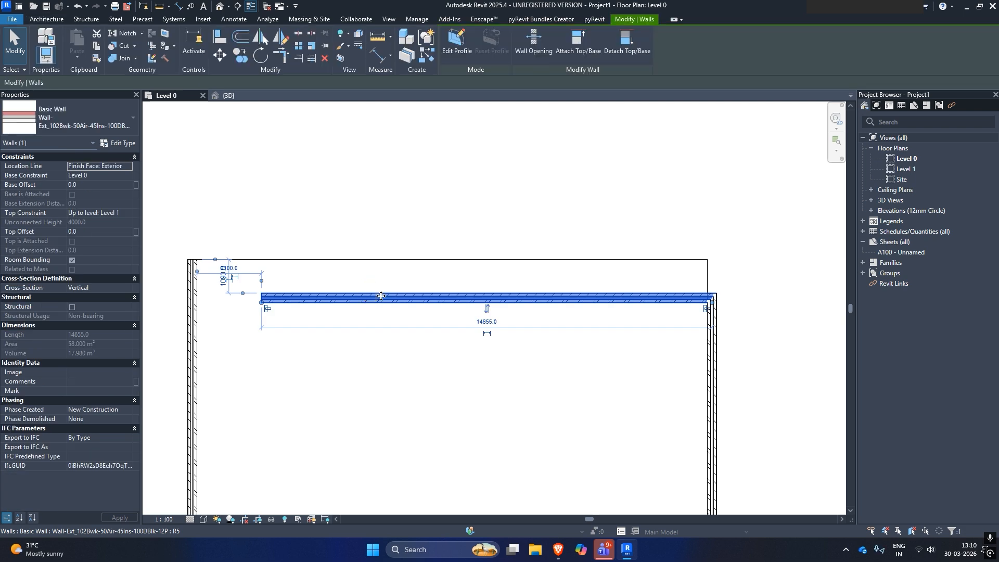
mouse_move(383, 294)
left_mouse_down()
mouse_move(383, 255)
mouse_move(384, 289)
left_mouse_up()
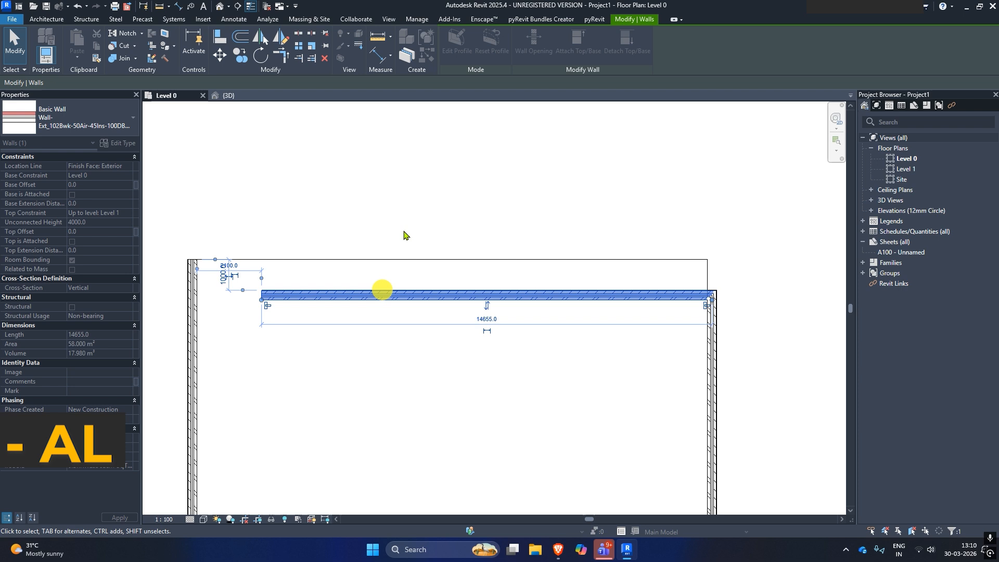
left_click(406, 230)
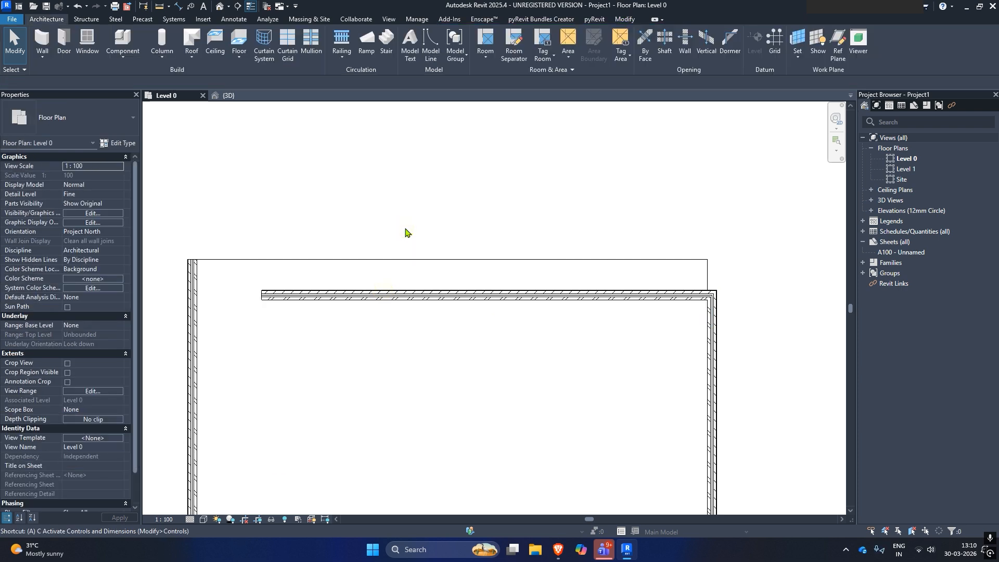
- Align the lower face of the horizontal wall with the floor's top edge and end the Align command
key("a")
key("l")
scroll(406, 232, "up", 2)
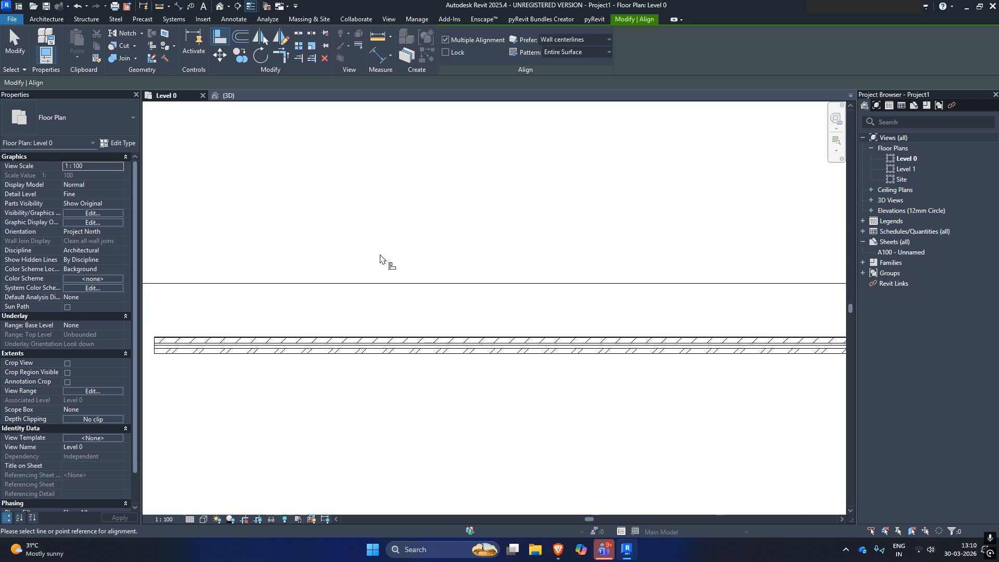
middle_click_drag(383, 261, 459, 232)
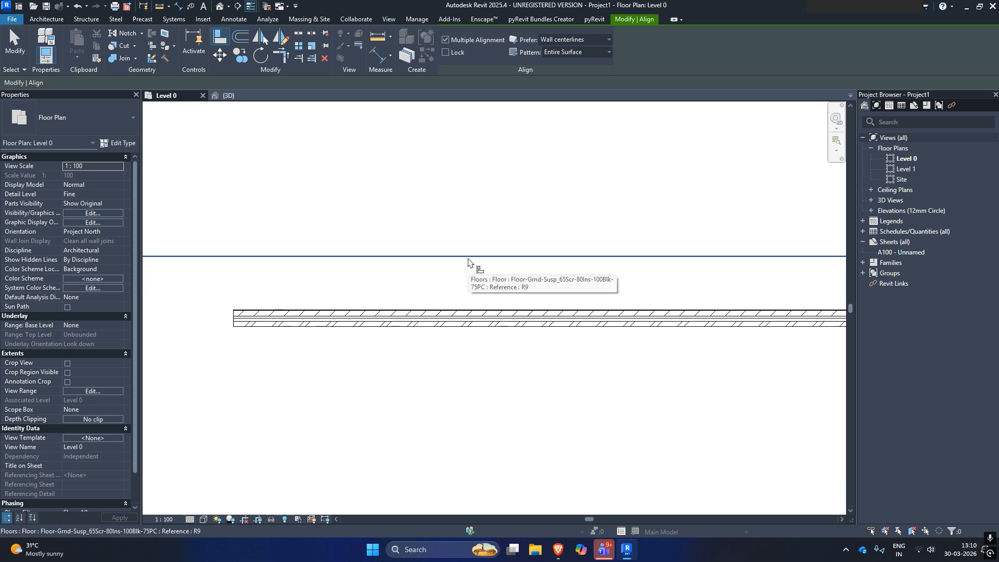
left_click(468, 260)
scroll(296, 331, "up", 3)
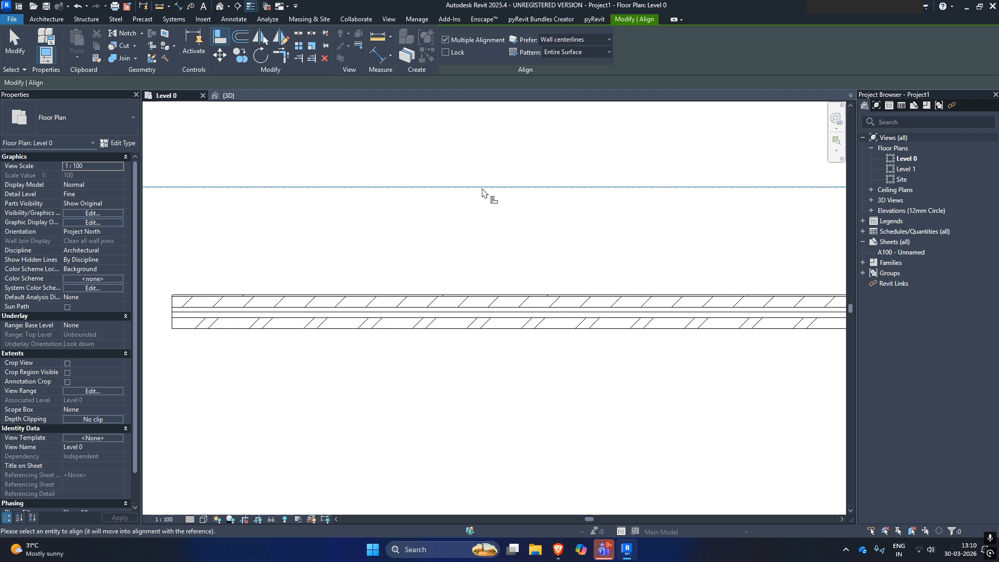
left_click(502, 329)
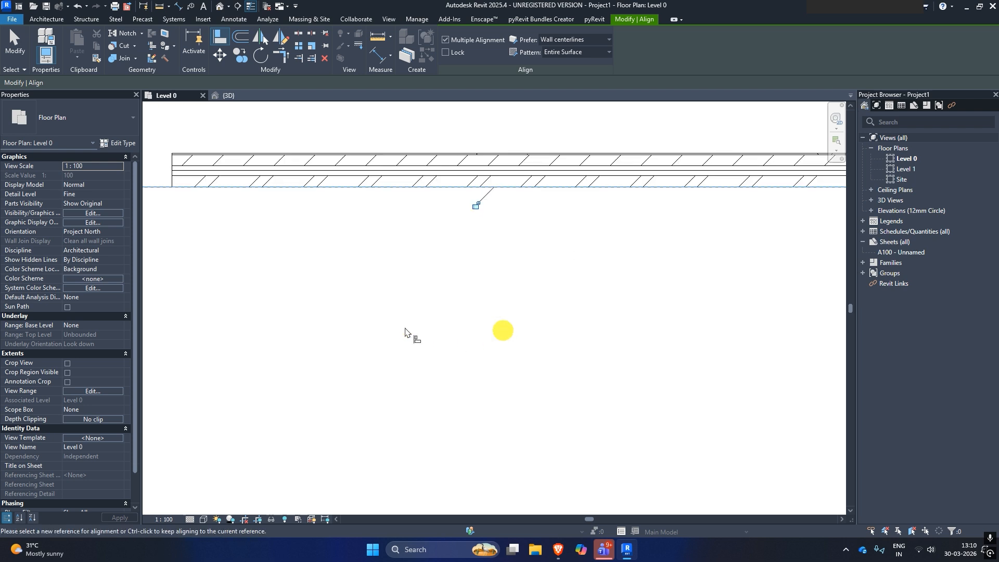
middle_click_drag(386, 271, 569, 319)
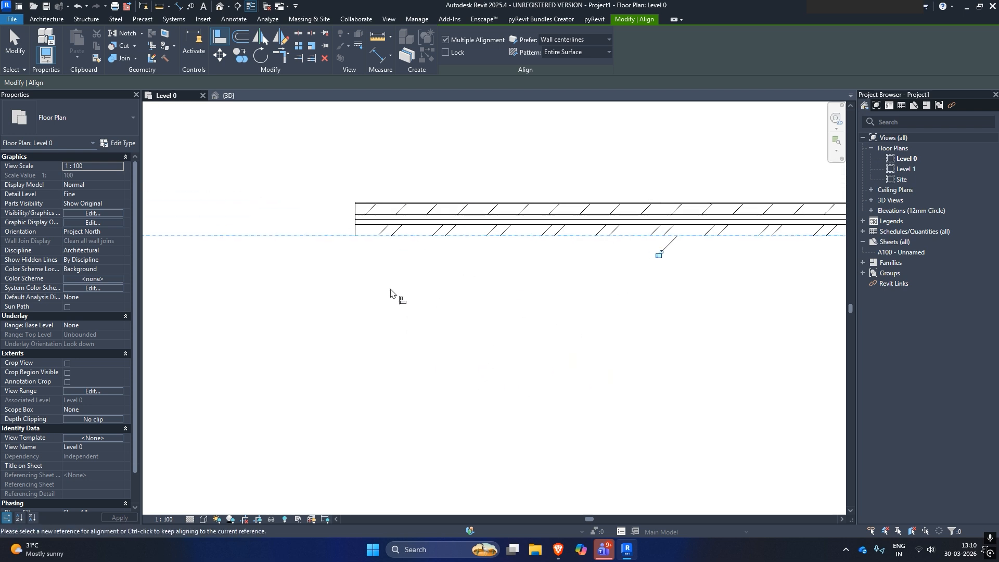
scroll(390, 289, "down", 4)
key("Escape")
key("Escape")
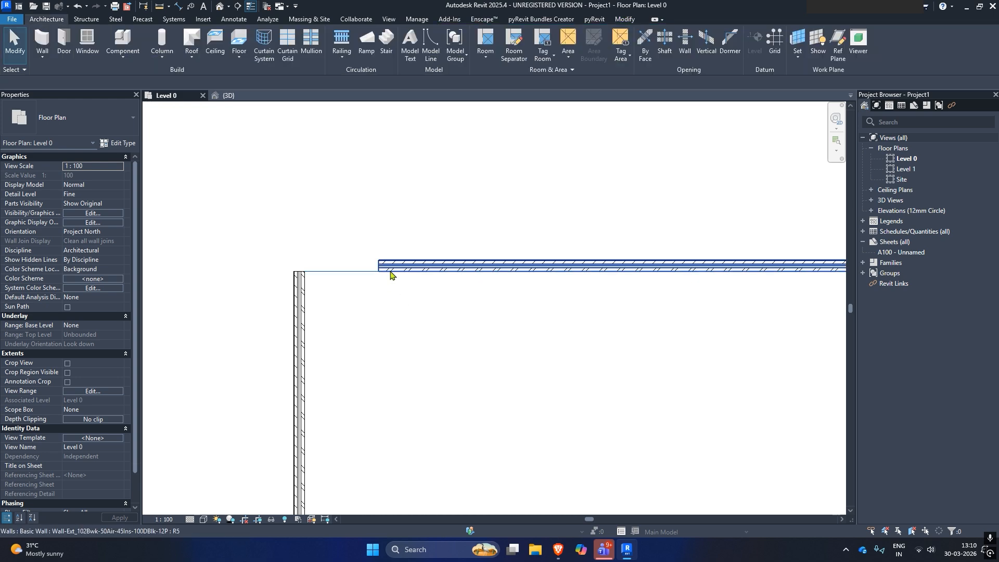
- Try stretching the top wall's free end across to the left wall and undo the stretch
left_click(386, 269)
scroll(303, 284, "up", 2)
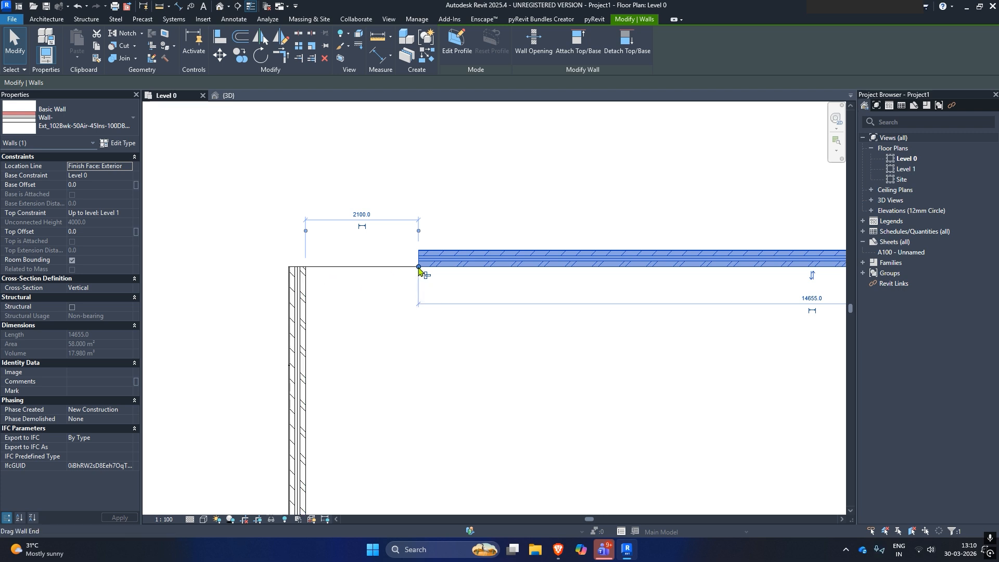
left_click_drag(418, 268, 300, 267)
key("ctrl+z")
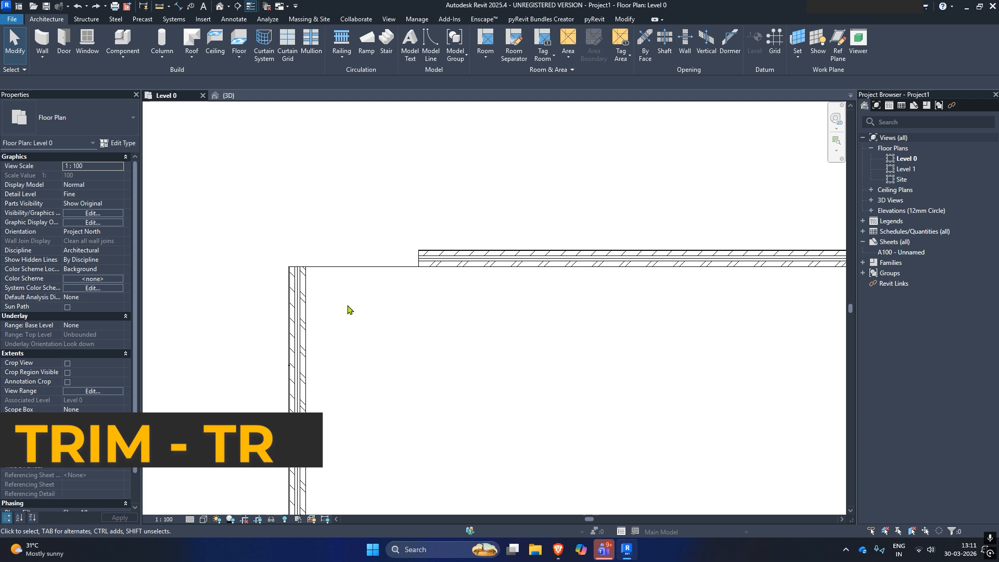
- Trim/extend the top wall and the left wall to a corner and end the command
key("t")
key("r")
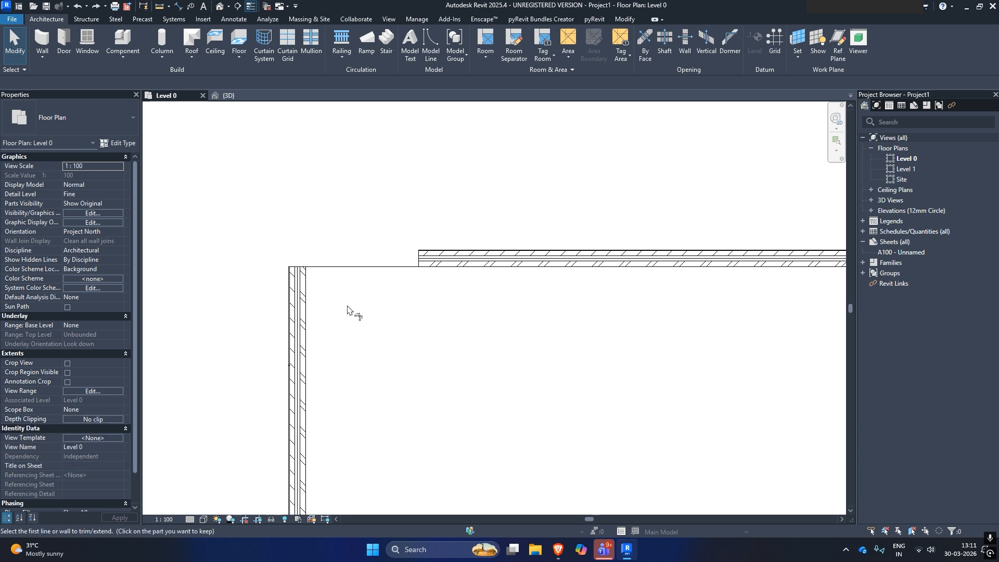
left_click(435, 264)
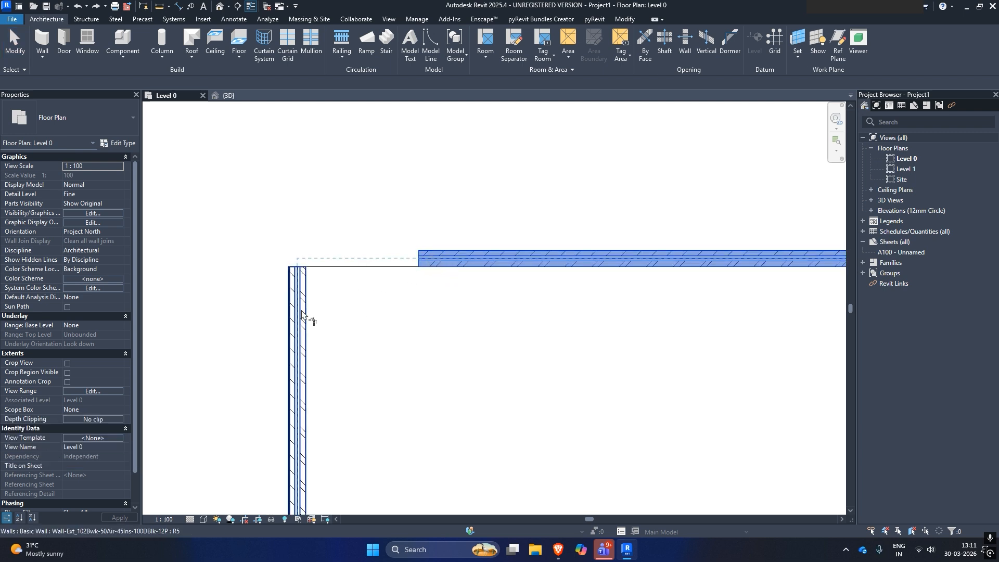
left_click(300, 309)
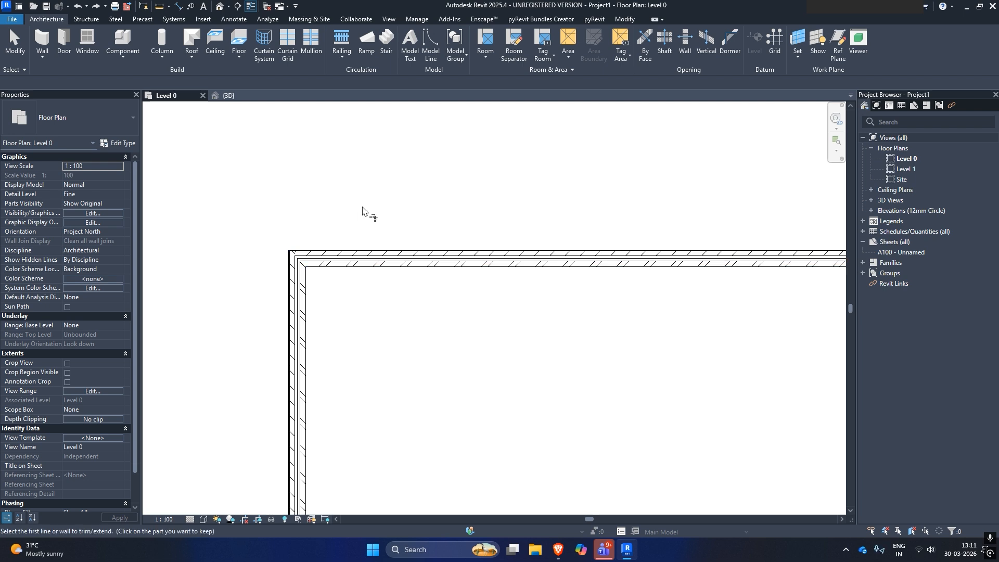
scroll(362, 210, "down", 2)
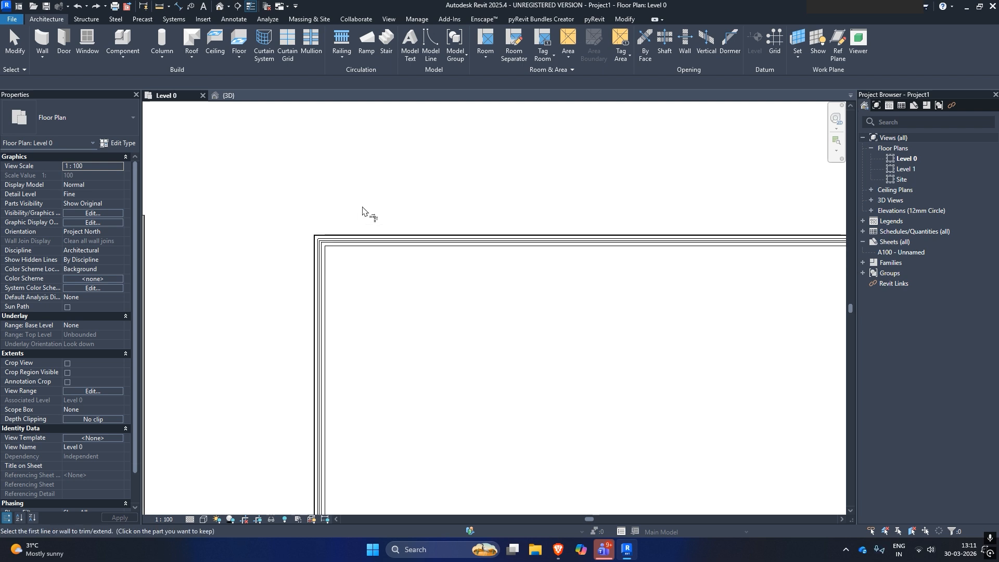
key("Escape")
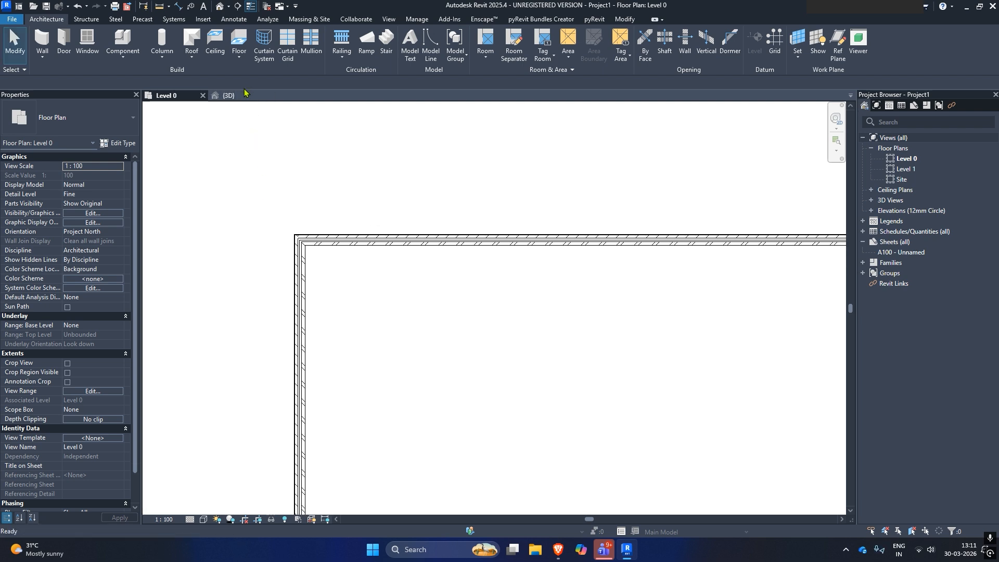
- Examine in the 3D view how the four walls enclose the floor, selecting individual walls and the floor
left_click(229, 95)
scroll(502, 283, "up", 5)
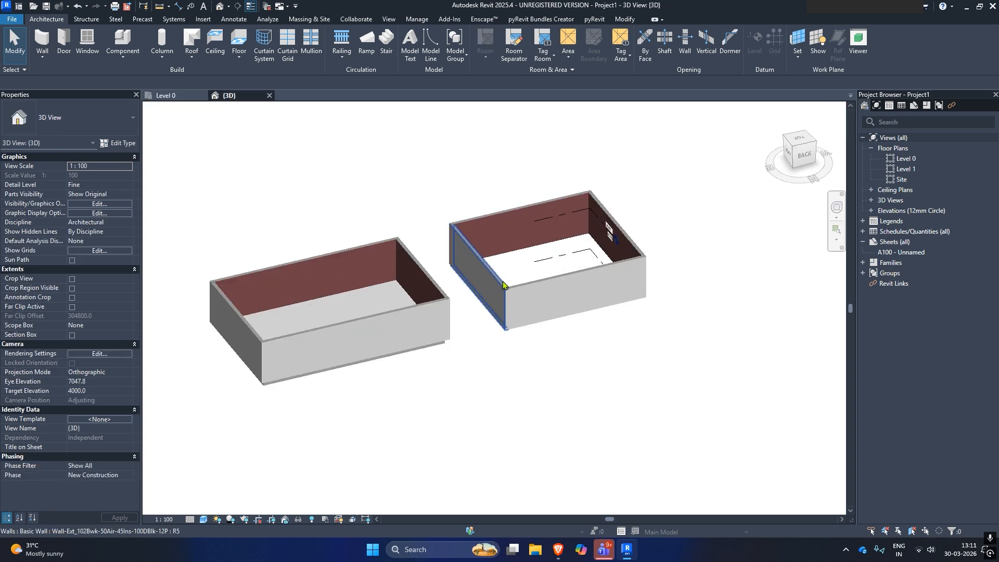
scroll(259, 326, "up", 3)
middle_click_drag(258, 327, 424, 344)
left_click(424, 344)
left_click(392, 257)
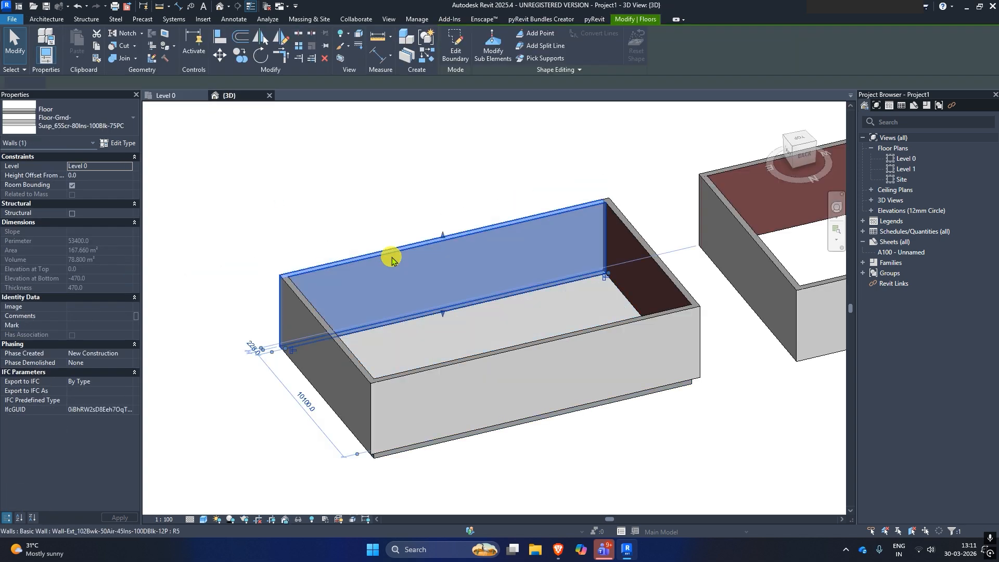
key("Escape")
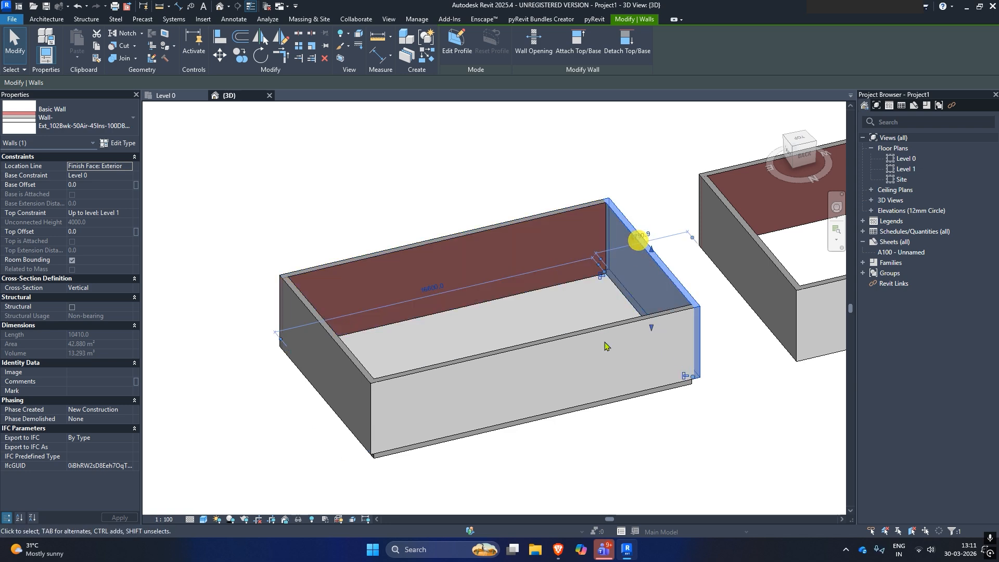
left_click(599, 336)
- Delete all walls and the floor from the Level 0 plan, keeping the elevation markers
left_click(180, 96)
scroll(334, 267, "down", 6)
left_click_drag(252, 246, 405, 337)
key("Delete")
- Draw a single horizontal wall 38000 mm long between the elevation markers on Level 0 and end the command
left_click(48, 41)
middle_click_drag(287, 261, 475, 312)
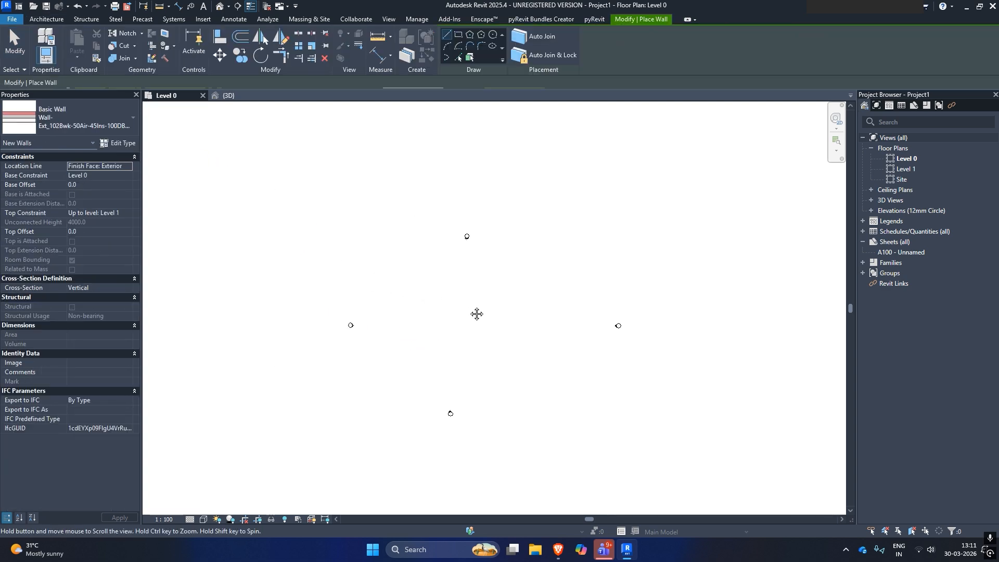
scroll(471, 305, "up", 3)
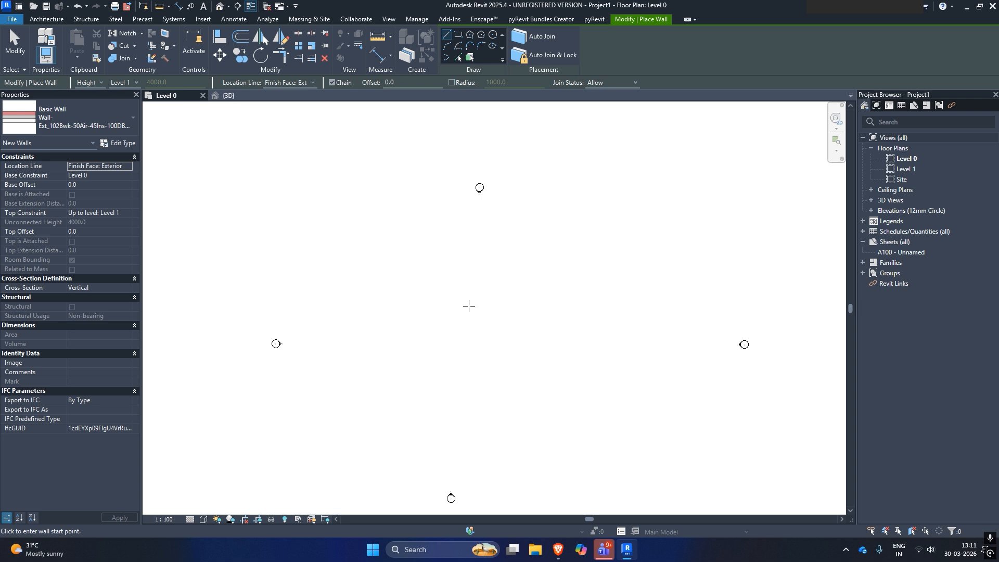
left_click(386, 334)
left_click(638, 334)
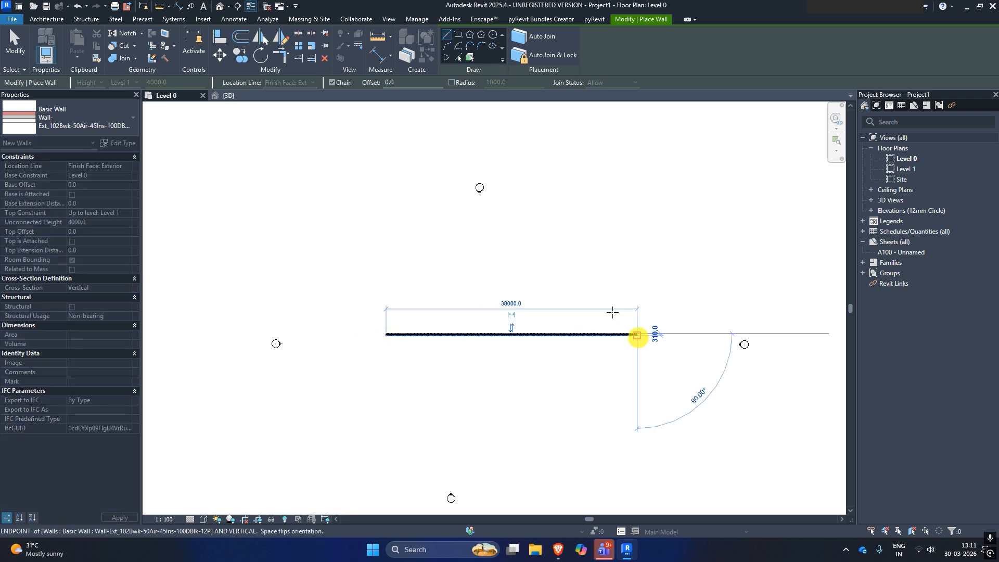
key("Escape")
key("Escape")
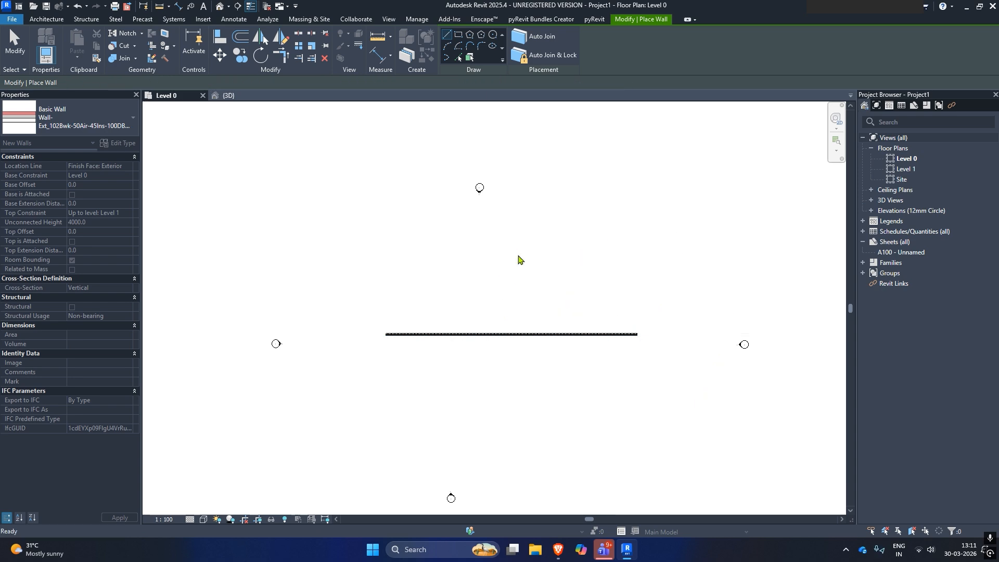
- Shorten the wall to about 16300 mm by pulling in one end in the 3D view, and clear the selection
left_click(493, 335)
scroll(493, 341, "up", 2)
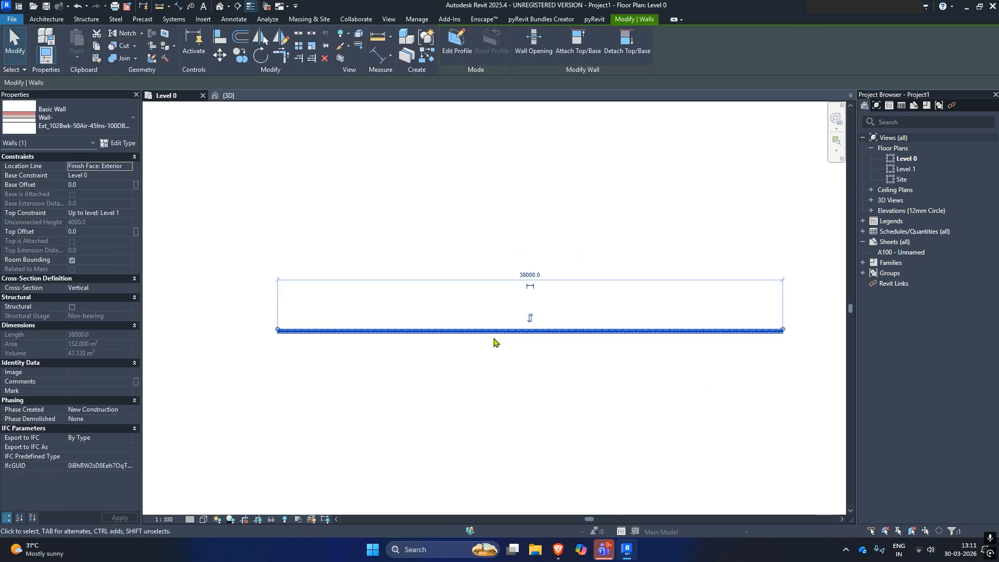
middle_click_drag(493, 342, 414, 328)
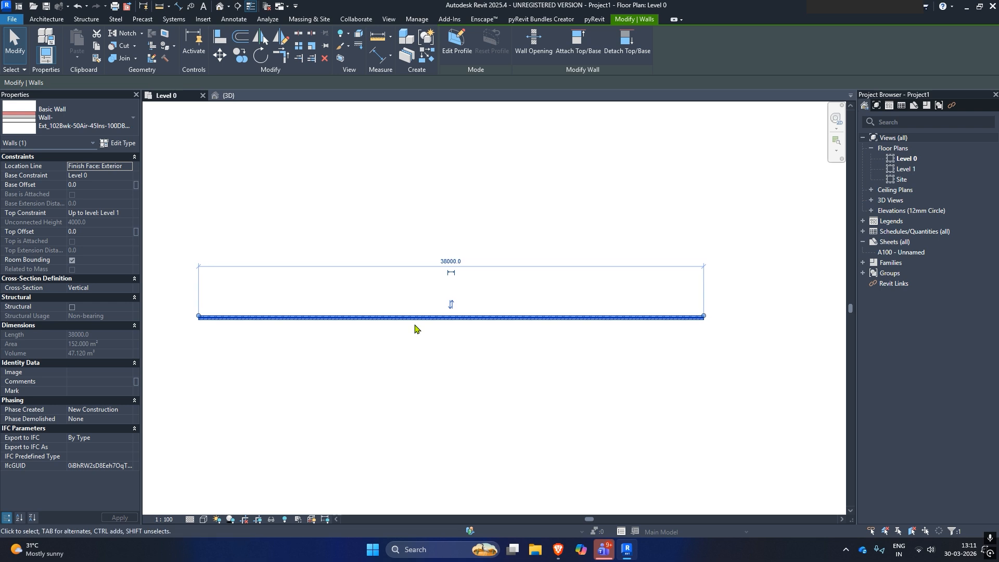
left_click(237, 96)
middle_click_drag(422, 279, 322, 274)
scroll(321, 274, "down", 3)
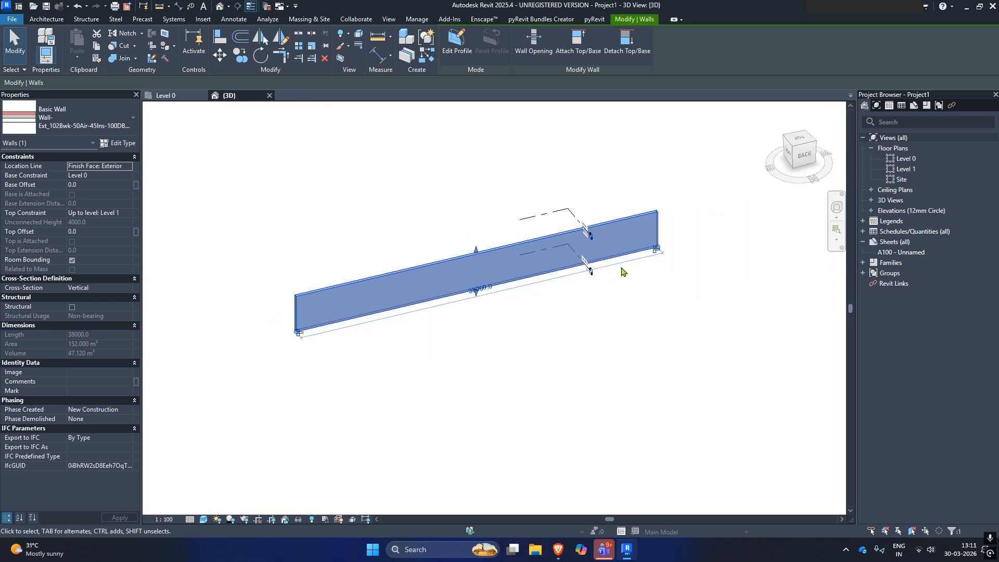
left_click_drag(661, 254, 449, 294)
scroll(426, 304, "up", 2)
middle_click_drag(373, 323, 529, 350)
scroll(486, 345, "up", 2)
scroll(486, 345, "down", 2)
left_click(525, 352)
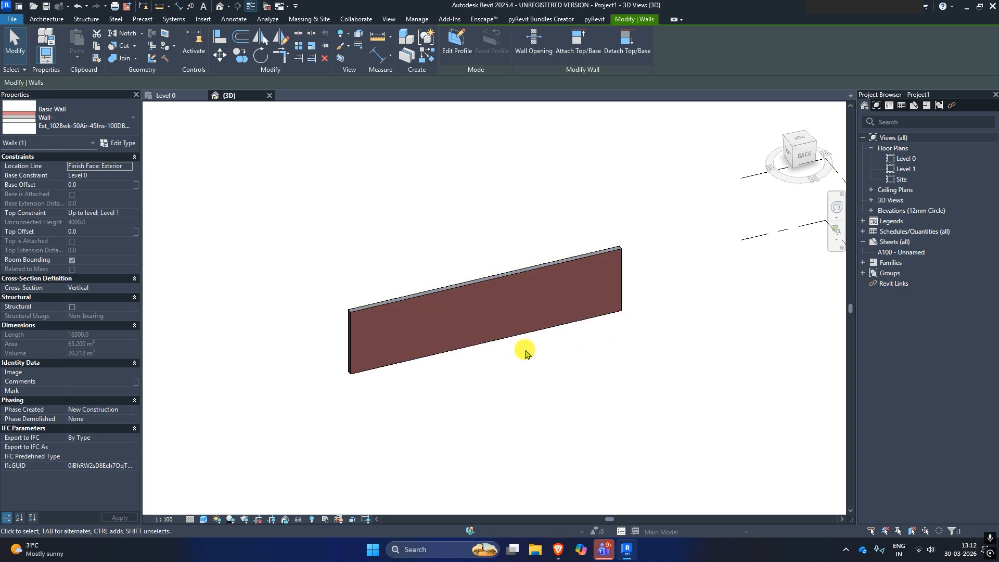
- Edit the wall's profile, deleting one vertical end edge and closing that end with an outward-bulging start-end-radius arc
left_click(420, 355)
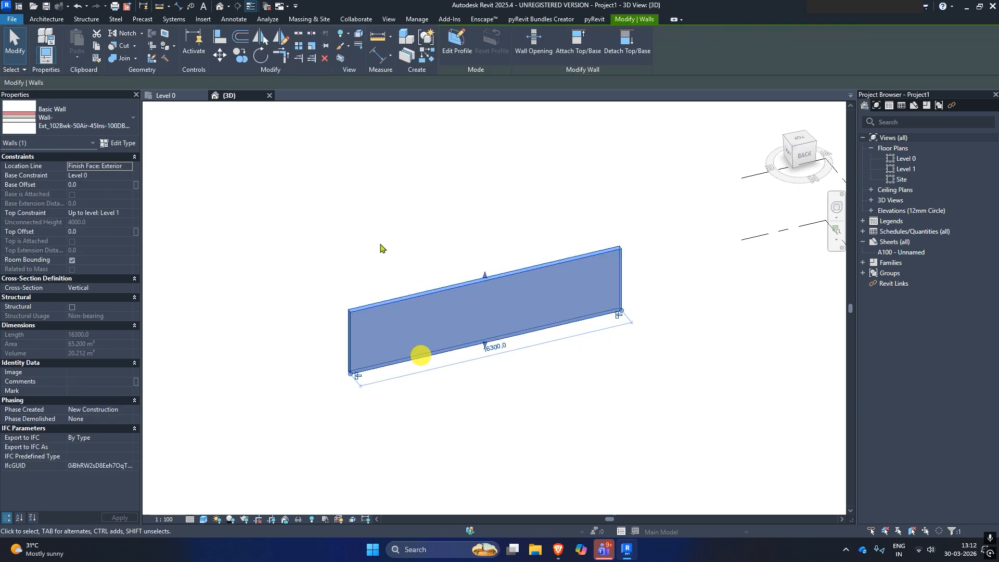
left_click(455, 50)
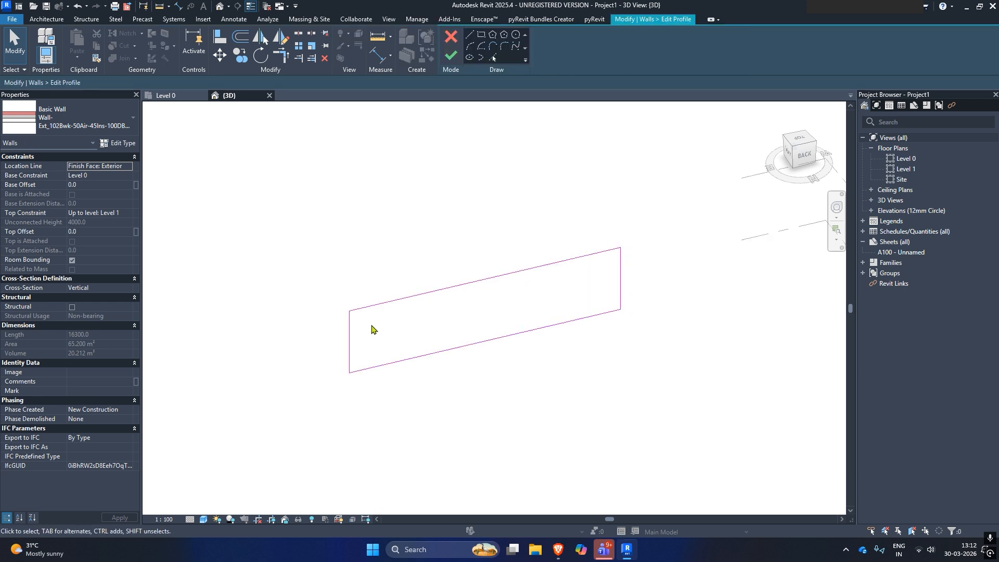
scroll(350, 341, "up", 2)
left_click(349, 340)
key("Delete")
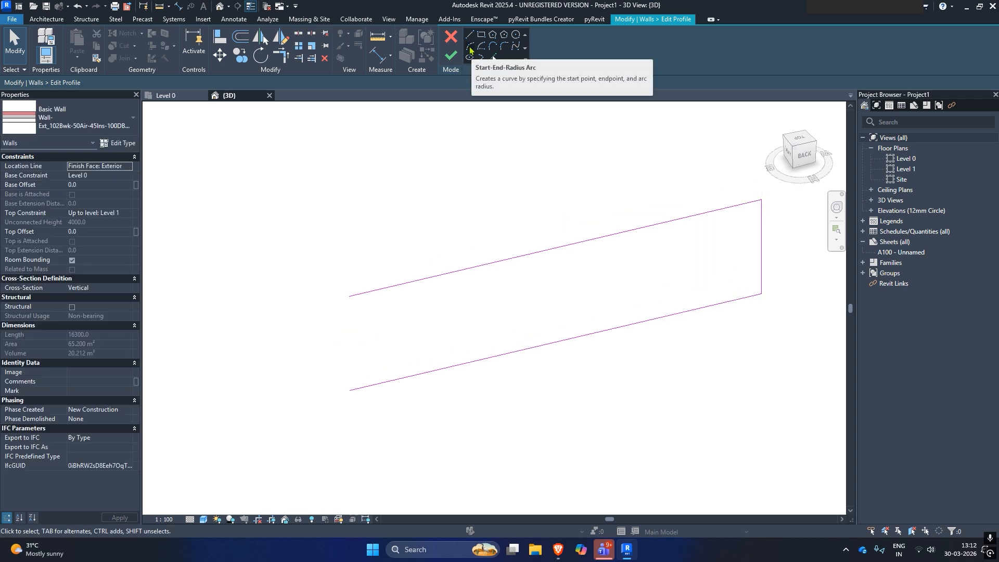
left_click(470, 49)
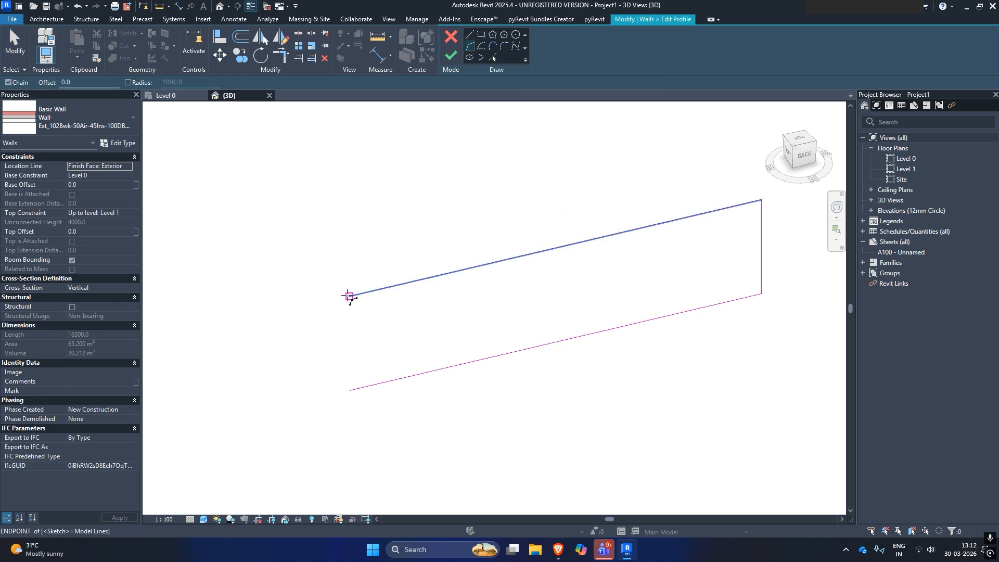
left_click(348, 295)
left_click(348, 389)
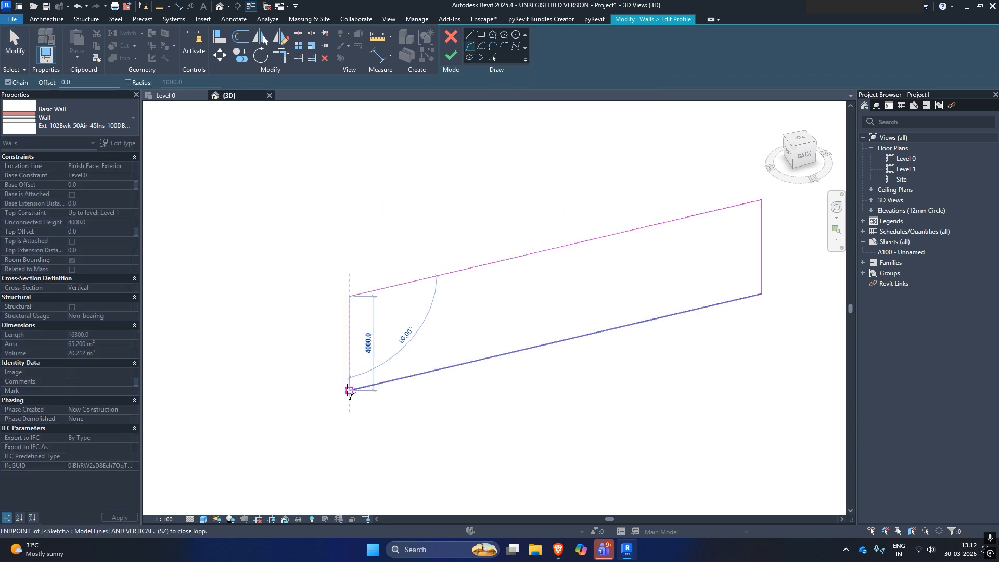
left_click(301, 341)
- Sketch a circle of about 800 mm radius inside the wall profile for a round hole and end the command
left_click(515, 34)
left_click(509, 301)
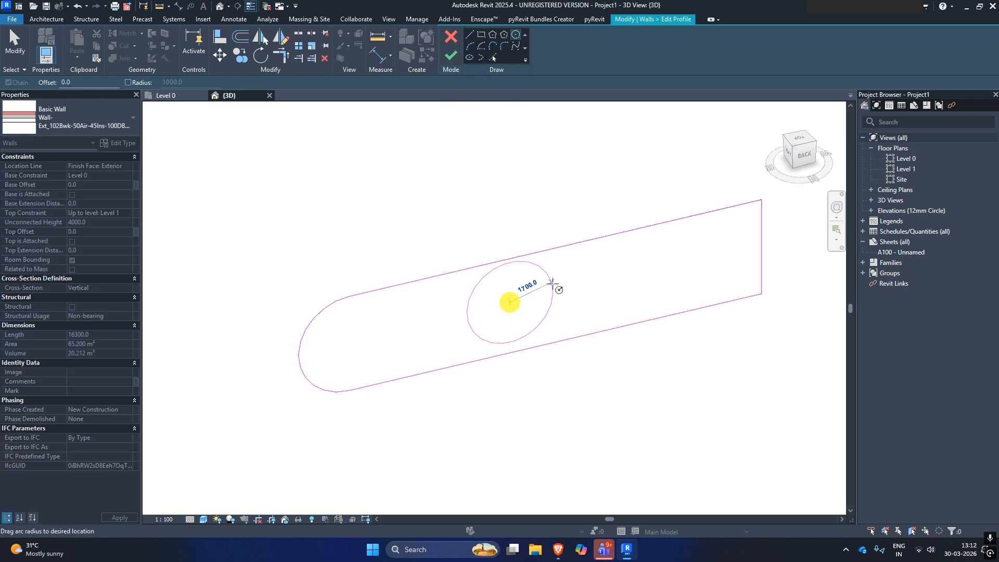
left_click(526, 292)
middle_click_drag(608, 286, 461, 316)
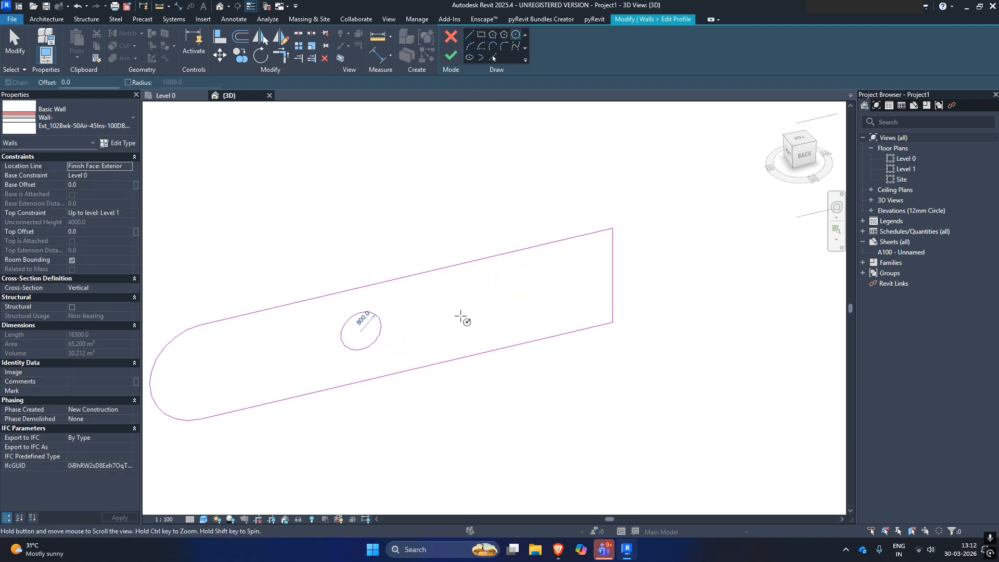
key("Escape")
- Slant the remaining straight end outward at its upper corner, removing the constraints, and extend the upper edge to meet it
left_click(610, 256)
left_click_drag(613, 228, 668, 215)
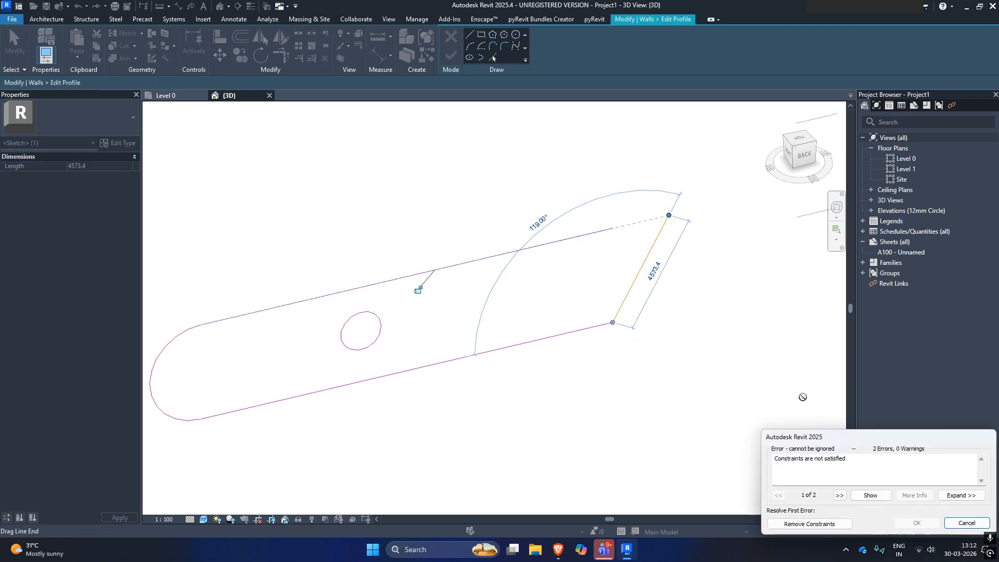
left_click(822, 524)
left_click(592, 230)
left_click_drag(593, 230, 670, 215)
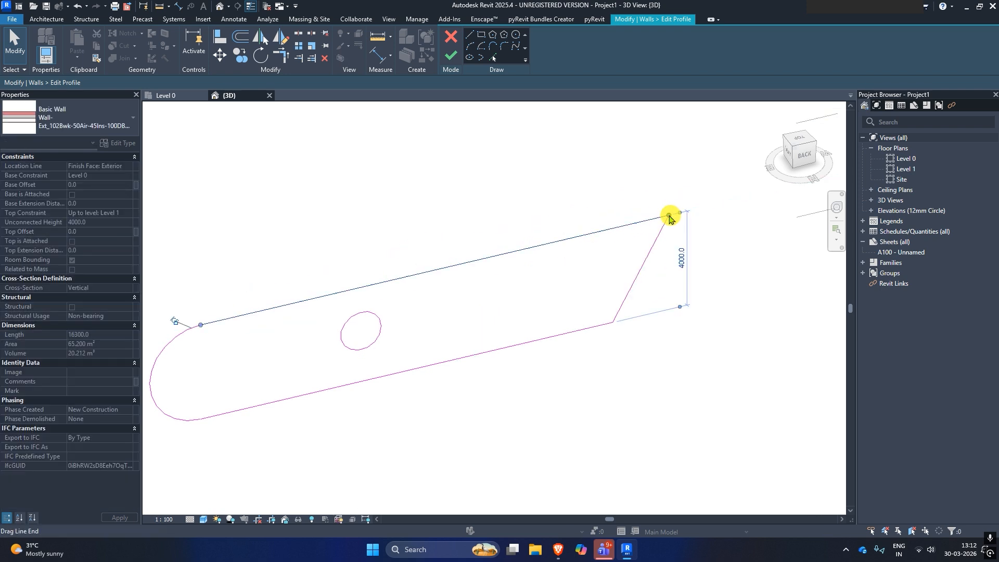
left_click(574, 180)
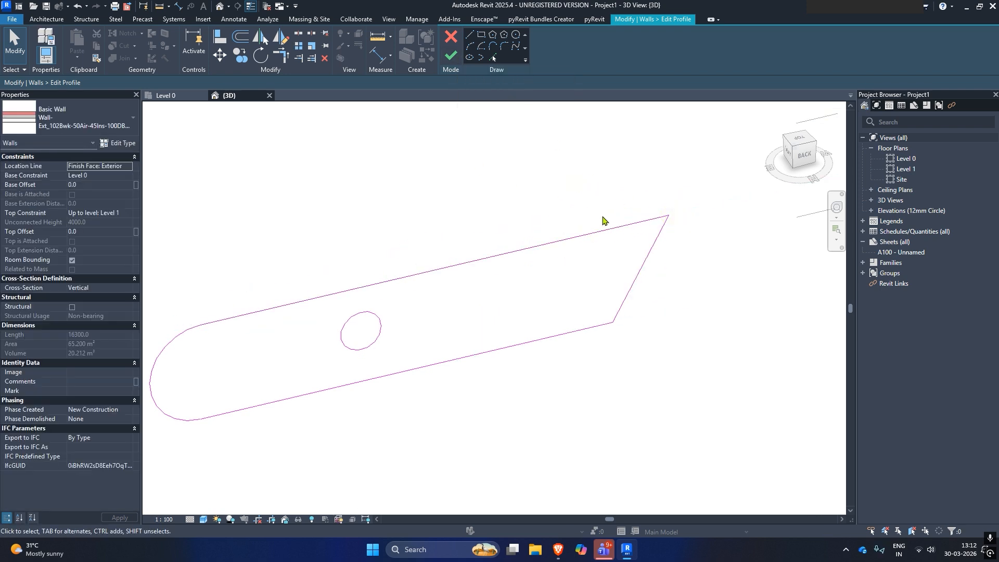
- Try to finish the profile with its upper edge pulled back short of the slanted edge, and return to the sketch
left_click(607, 230)
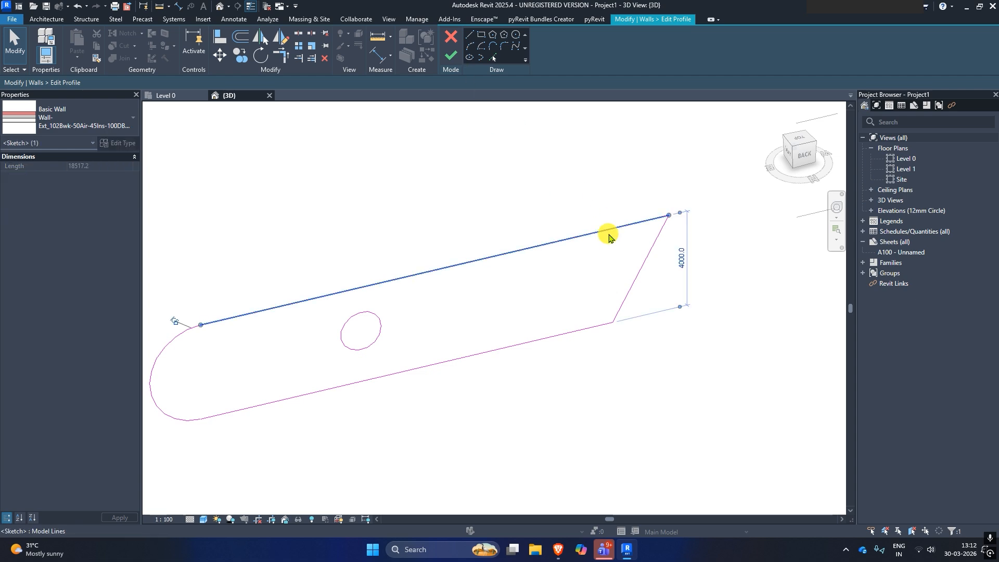
left_click_drag(668, 218, 631, 224)
left_click(450, 55)
scroll(748, 349, "down", 2)
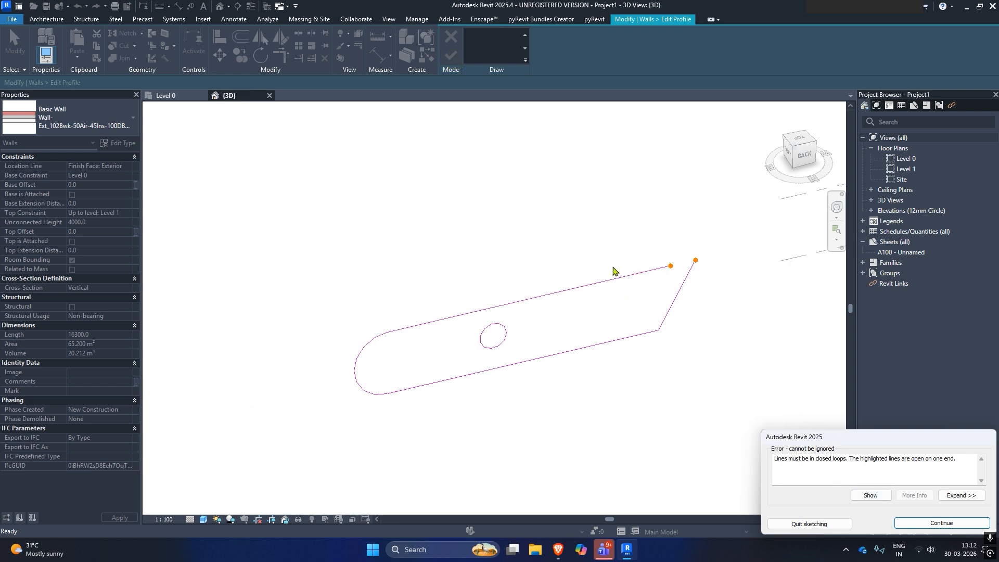
left_click(939, 522)
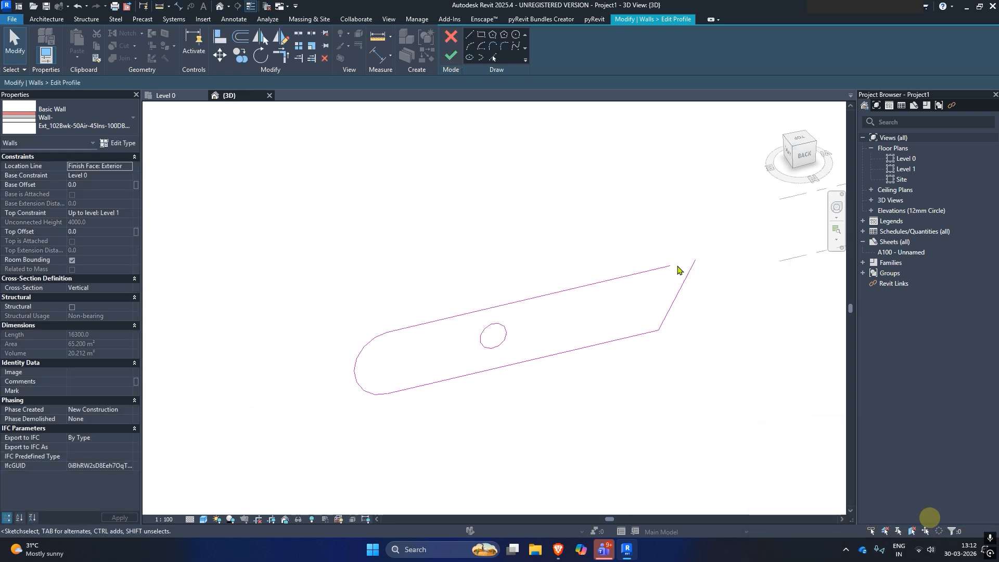
- Trim the profile's upper edge and slanted edge into a closed corner, and finish the profile edit
key("r")
left_click(640, 276)
left_click(679, 284)
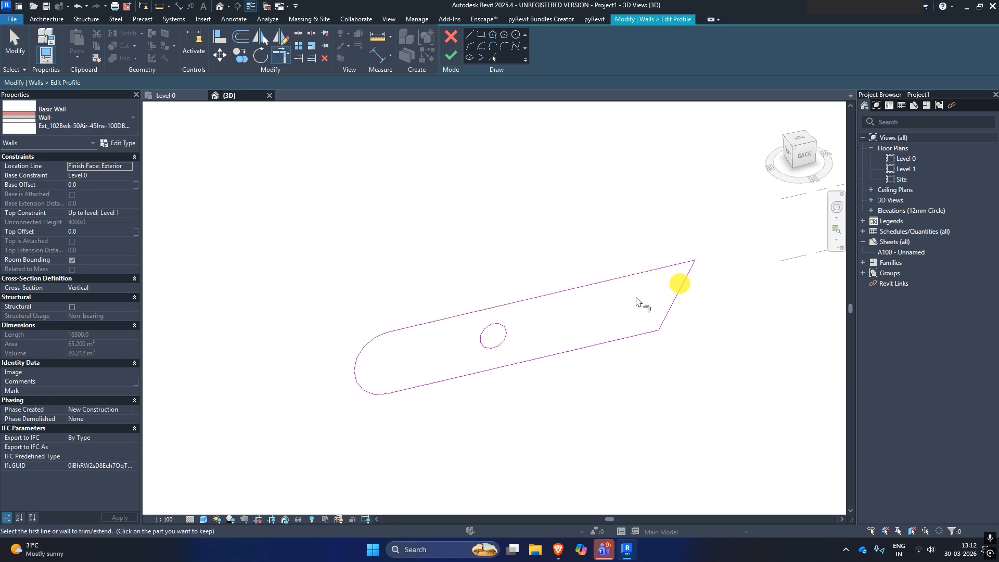
left_click(450, 54)
middle_click_drag(684, 338, 537, 230, "shift")
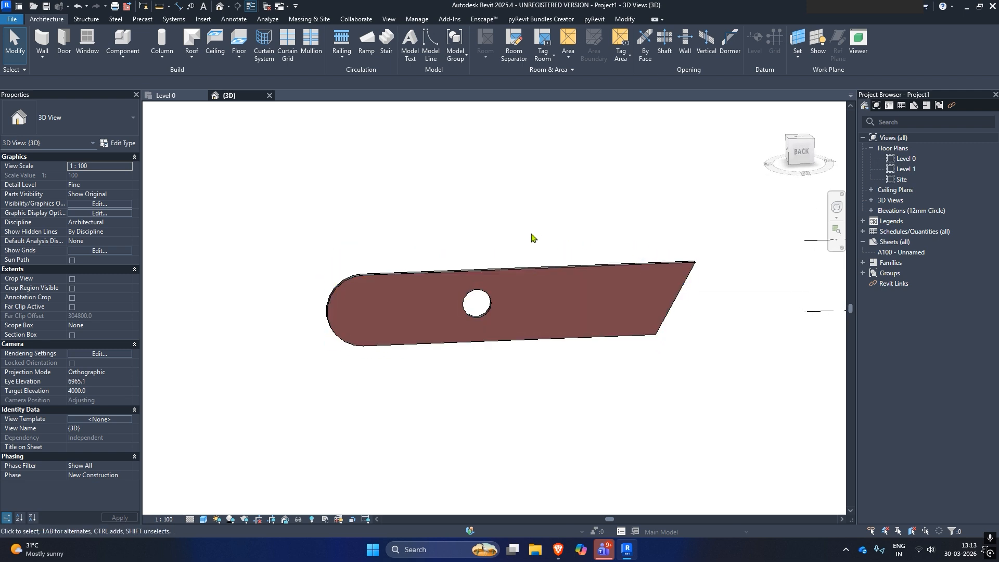
- Reset the wall's edited profile and undo the reset
left_click(500, 267)
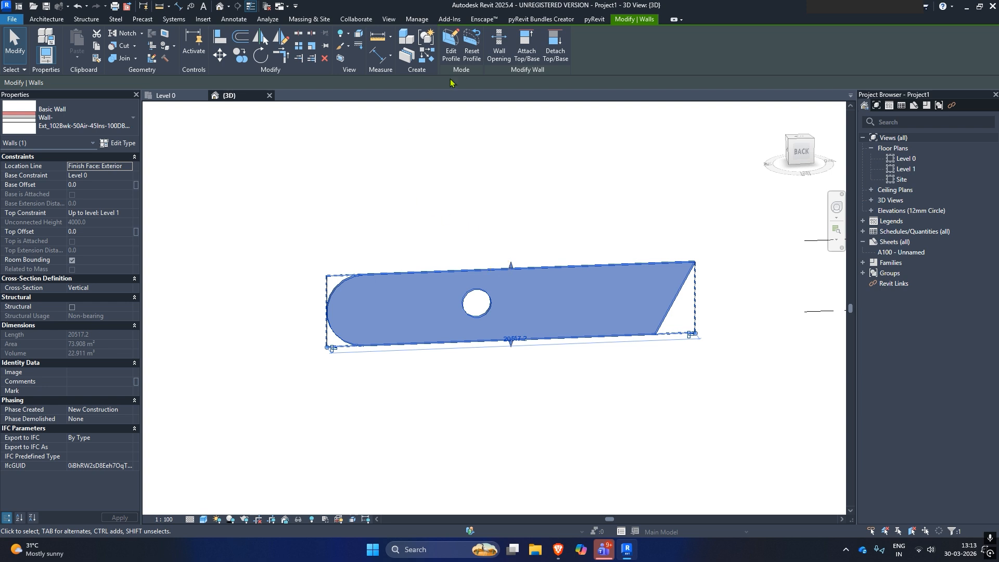
left_click(474, 59)
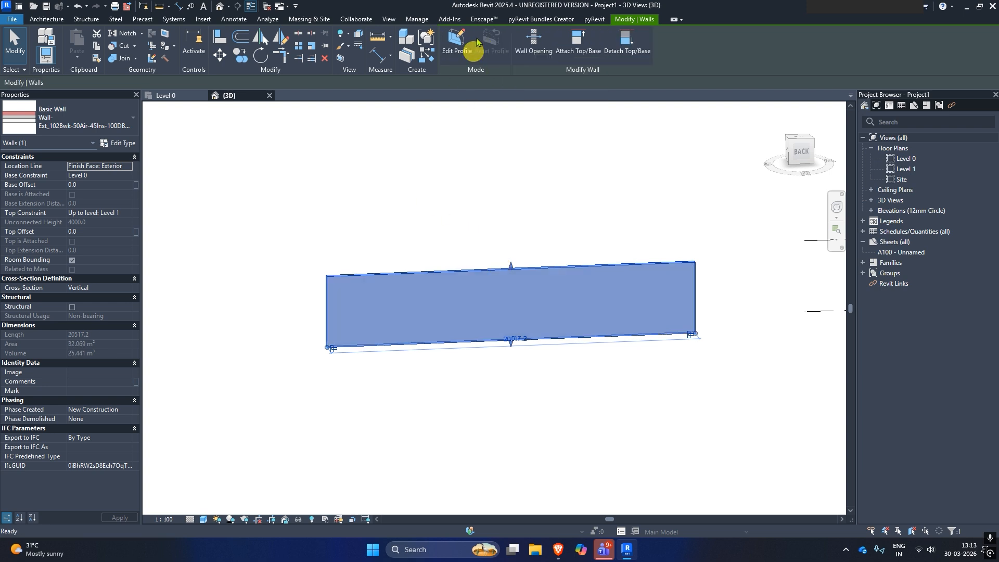
key("ctrl+z")
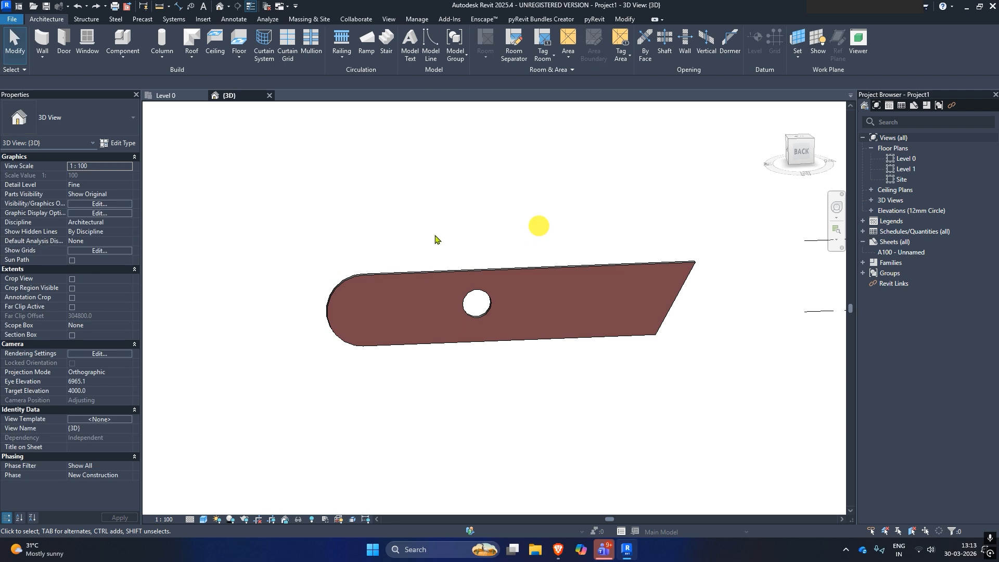
- Cut a rectangular wall opening about 1343 mm wide between the slanted end and the round hole on the Level 0 plan
left_click(166, 98)
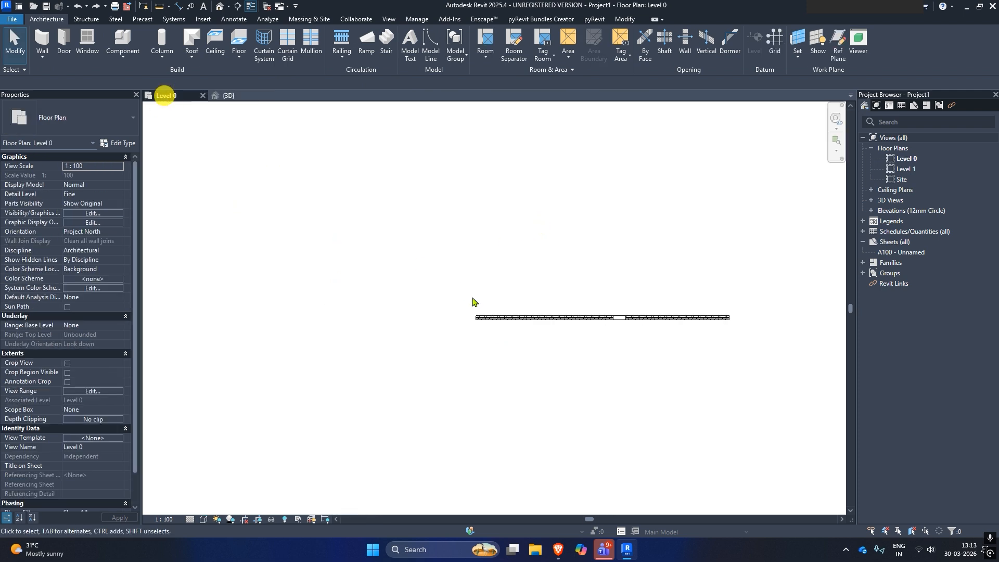
middle_click_drag(473, 316, 312, 288)
left_click(327, 286)
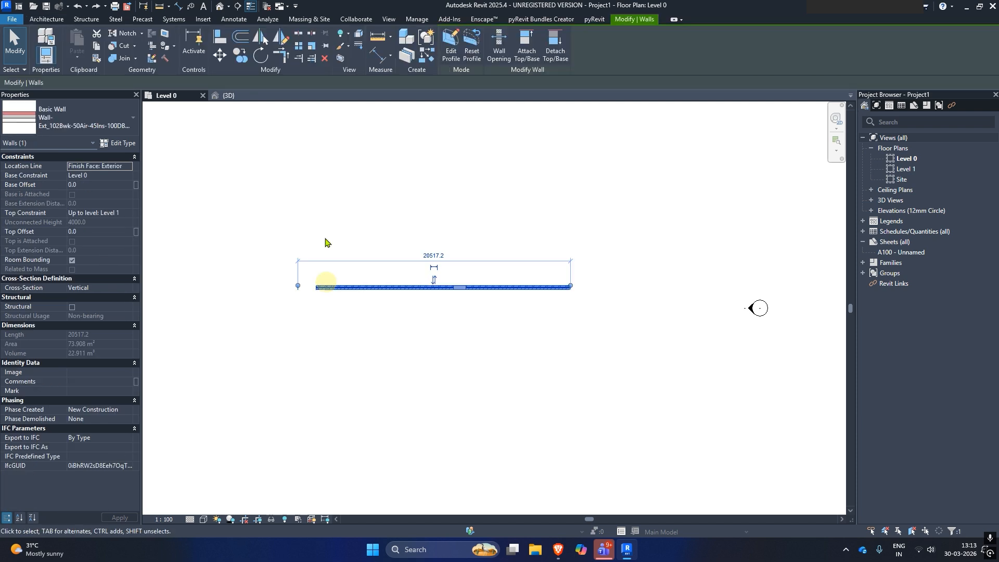
left_click(494, 54)
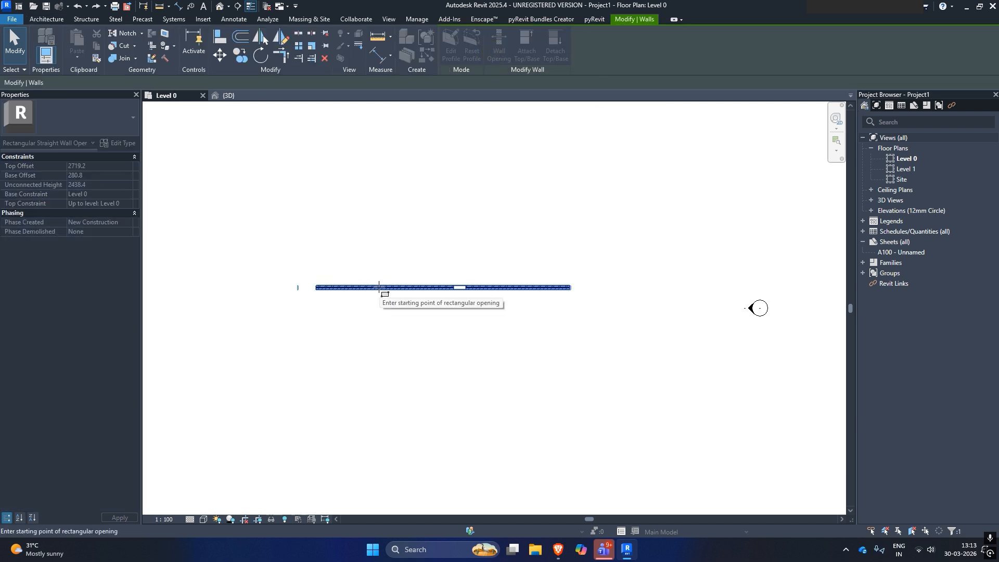
scroll(361, 288, "up", 2)
left_click(361, 287)
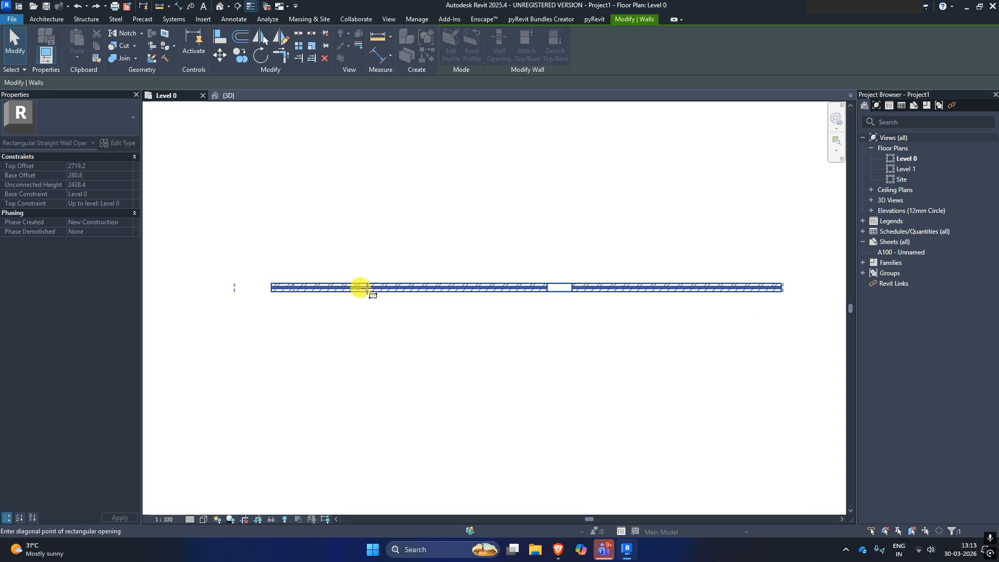
left_click(397, 289)
scroll(365, 297, "up", 3)
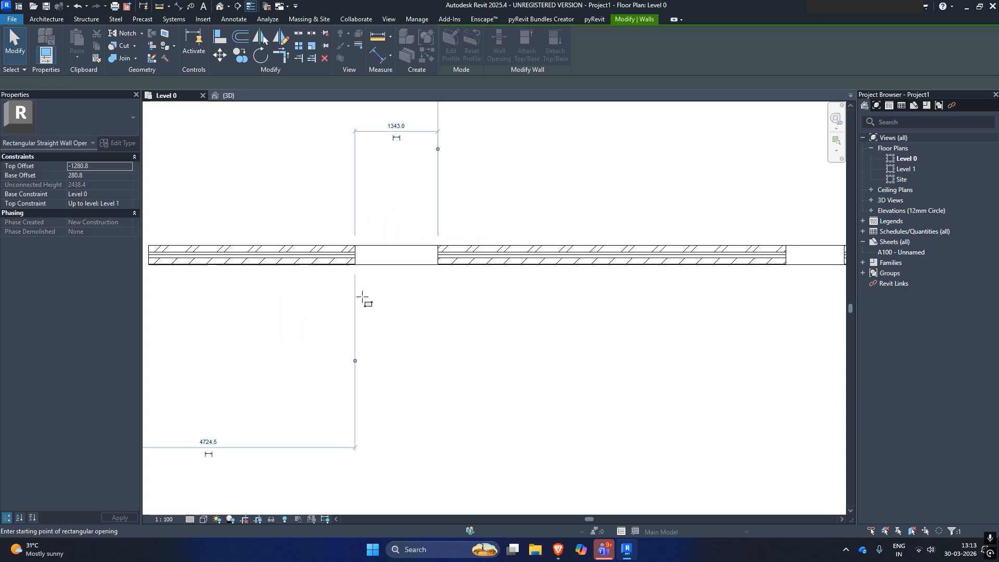
key("Escape")
- Widen the rectangular opening toward the wall's nearer end on the Level 0 plan and clear the selection
left_click(391, 269)
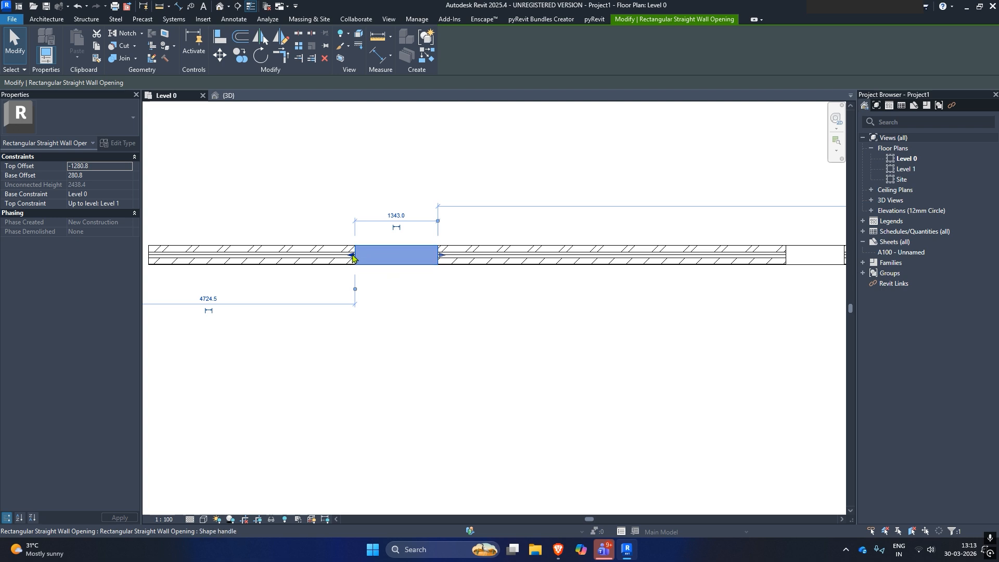
left_click_drag(353, 256, 270, 252)
left_click(316, 174)
- Raise the rectangular opening's head to a top offset of about -437 mm and widen it on both sides in the 3D view
left_click(229, 96)
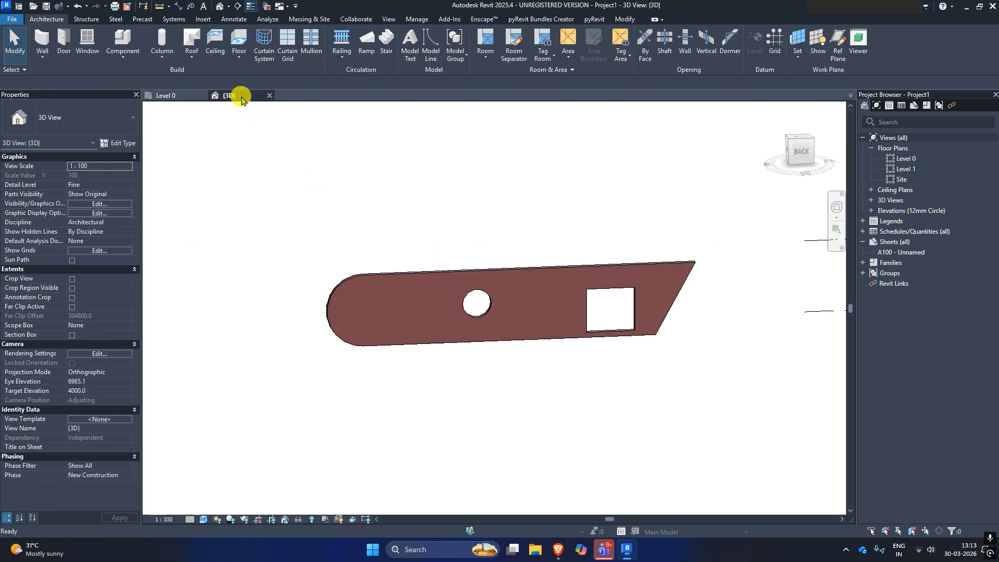
left_click(421, 275)
middle_click_drag(418, 210, 390, 216, "shift")
scroll(610, 299, "up", 5)
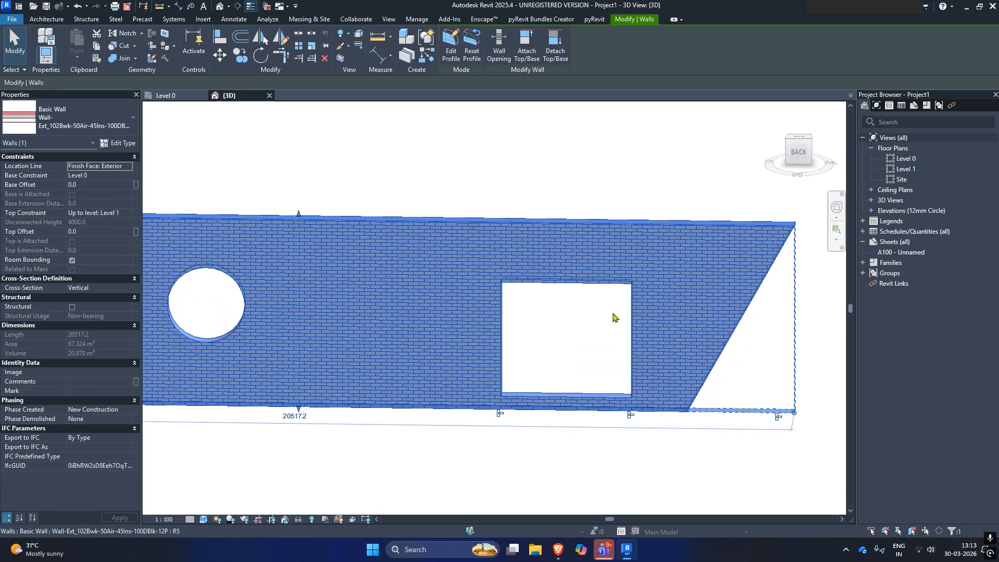
left_click(611, 313)
left_click(630, 307)
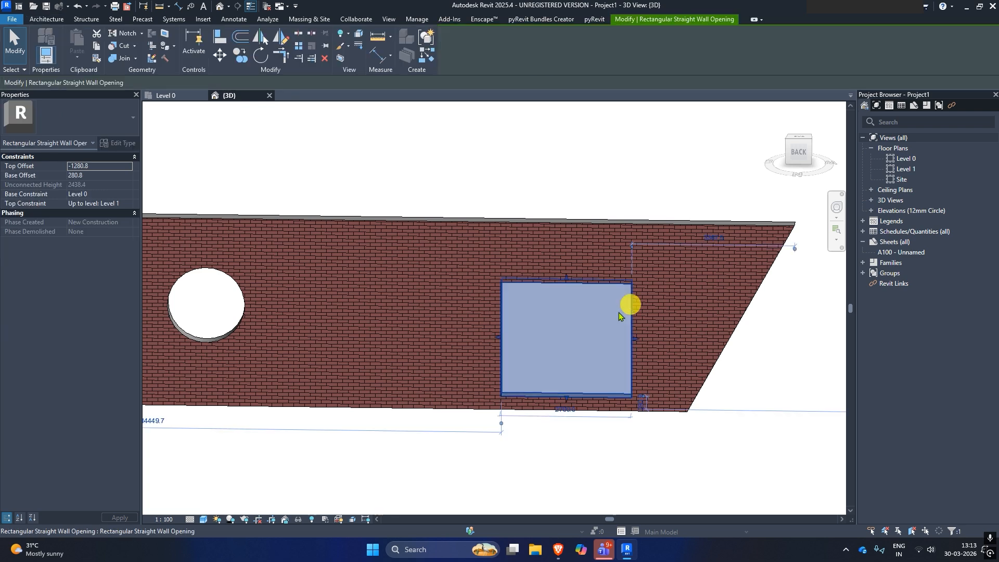
left_click_drag(566, 280, 566, 241)
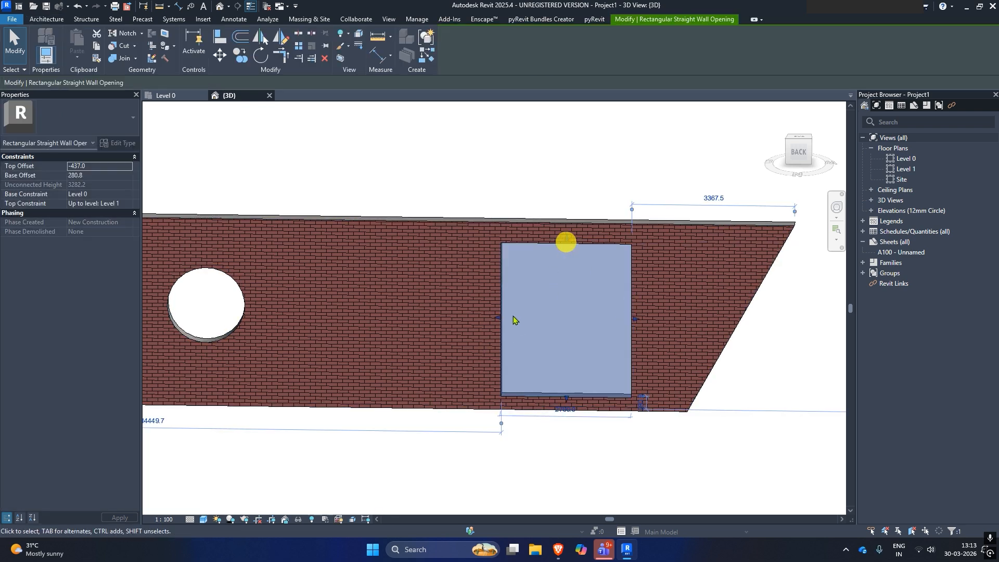
left_click_drag(499, 319, 386, 310)
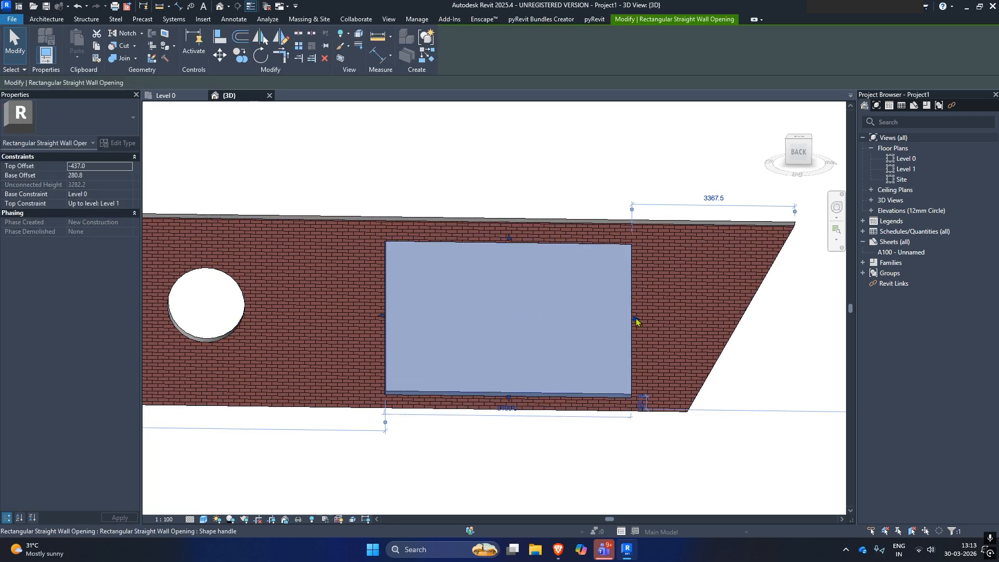
left_click_drag(636, 319, 648, 316)
left_click(537, 180)
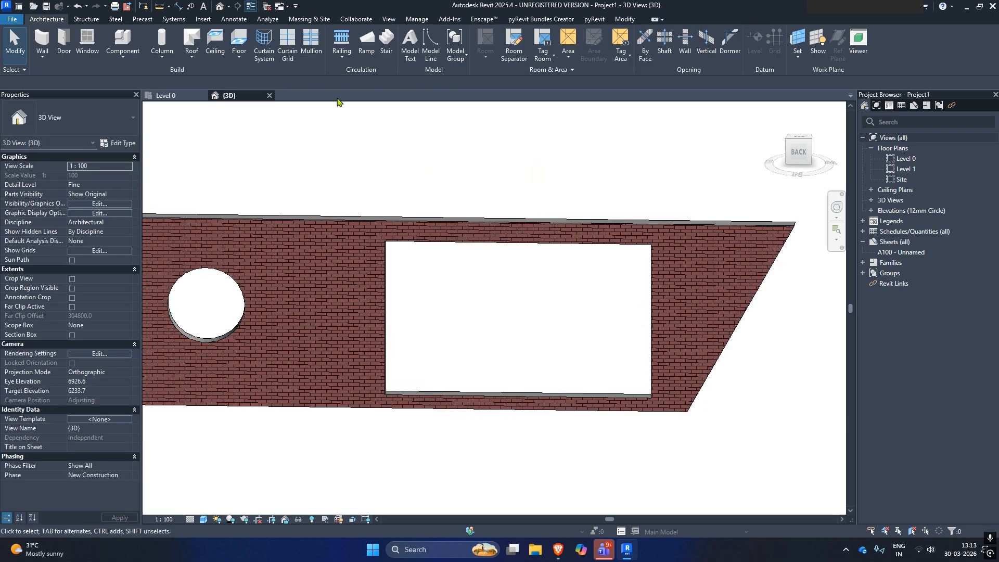
- Delete the sample wall with its openings from the Level 0 plan
left_click(180, 95)
scroll(363, 223, "down", 3)
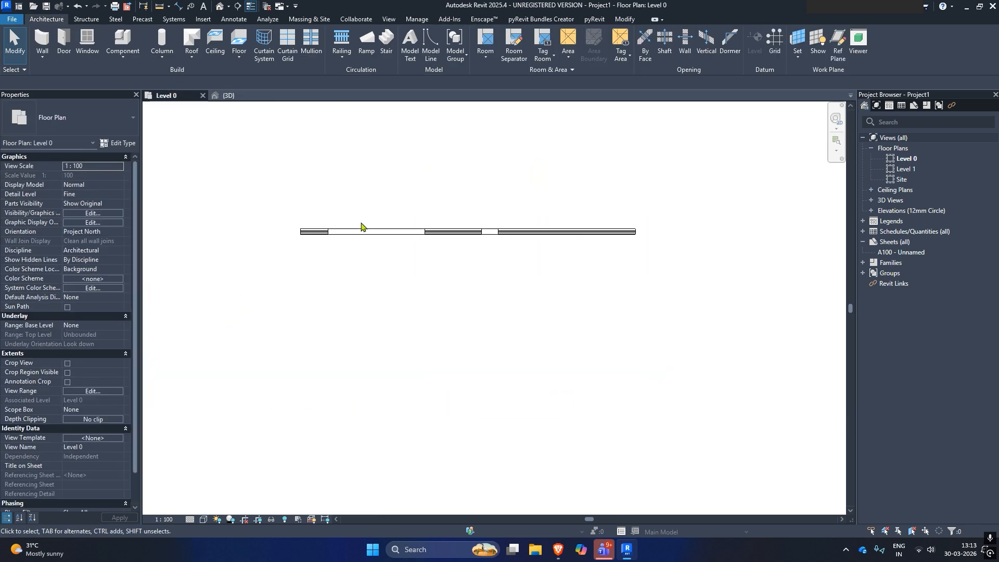
left_click(450, 234)
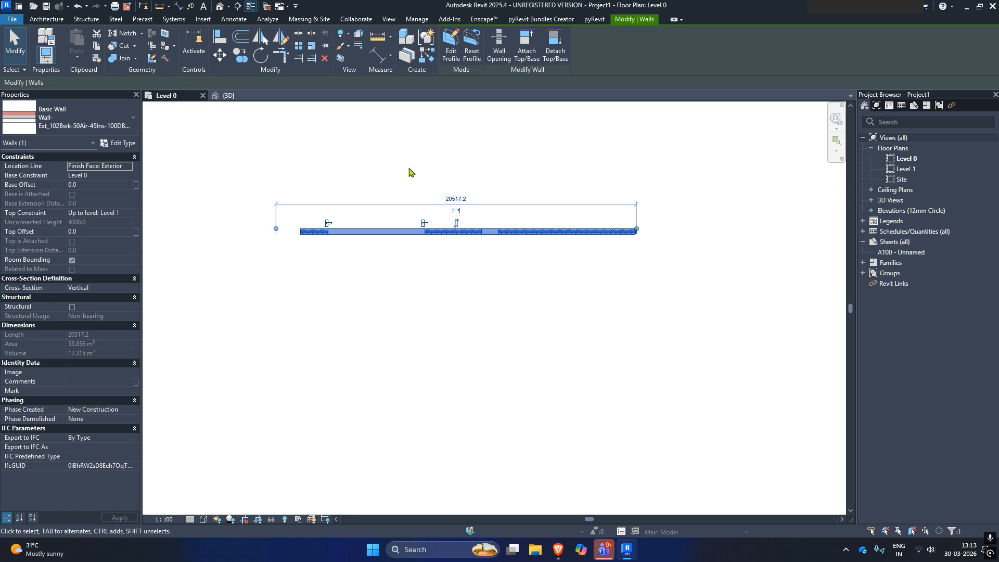
left_click(408, 169)
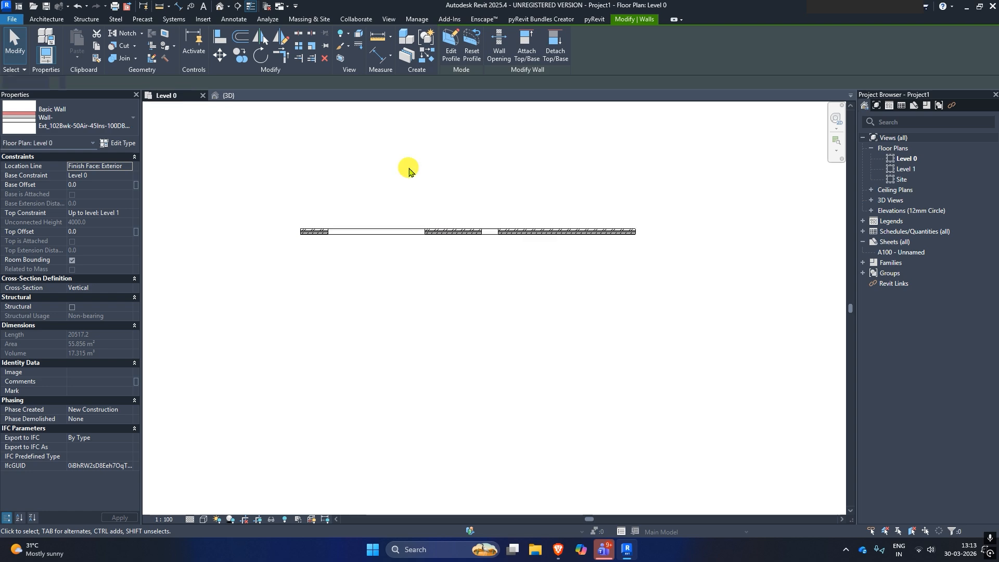
left_click(385, 227)
left_click(457, 229)
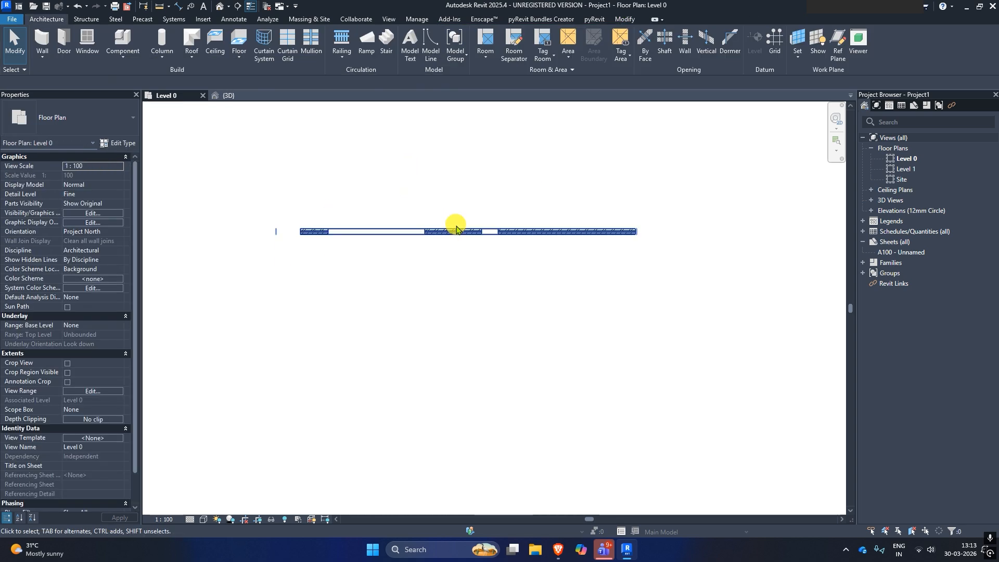
key("Delete")
- Draw a rectangular enclosure of exterior walls about 13700 by 11000 mm on the Level 0 plan
left_click(44, 40)
left_click(458, 35)
left_click(338, 207)
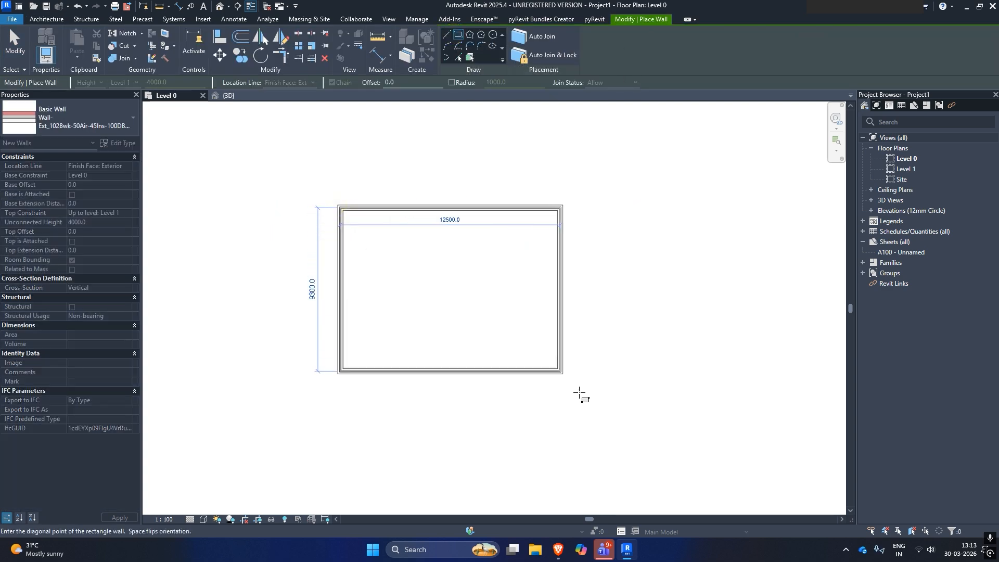
left_click(583, 401)
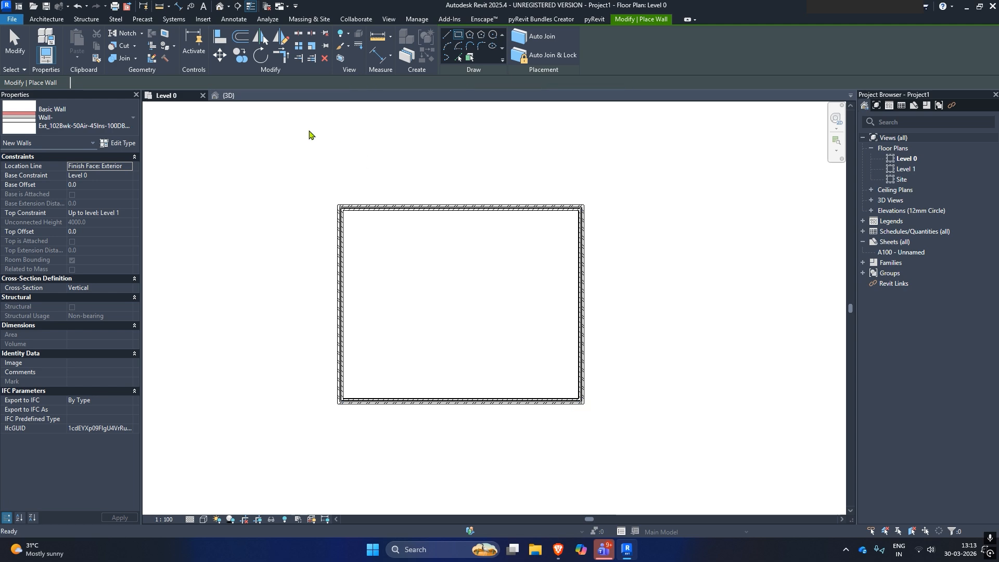
key("Escape")
key("Escape")
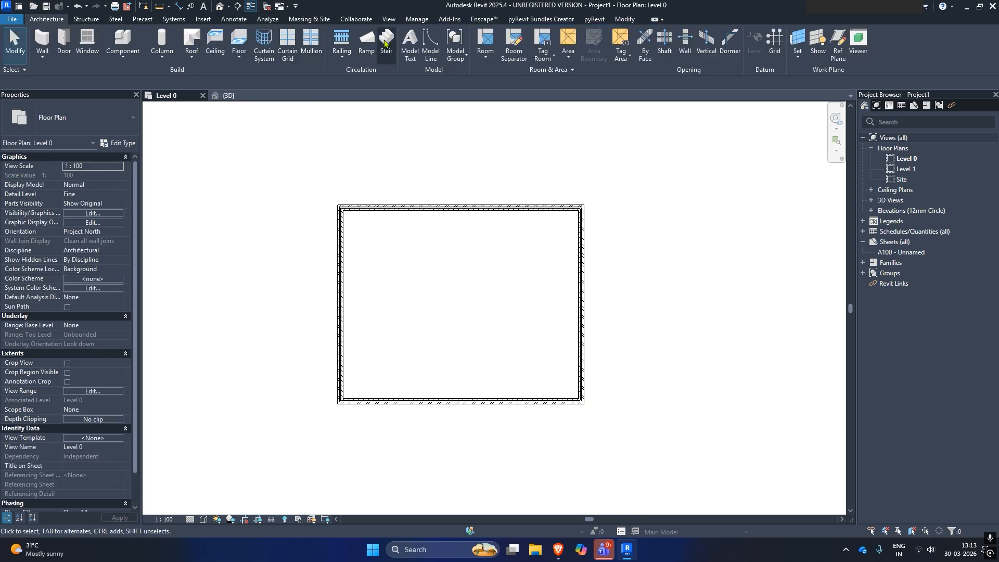
- Create a footprint roof on Level 1 from a sloped rectangular boundary, offset about 2102 mm beyond the north wall and 3037 mm beyond the east wall
left_click(193, 38)
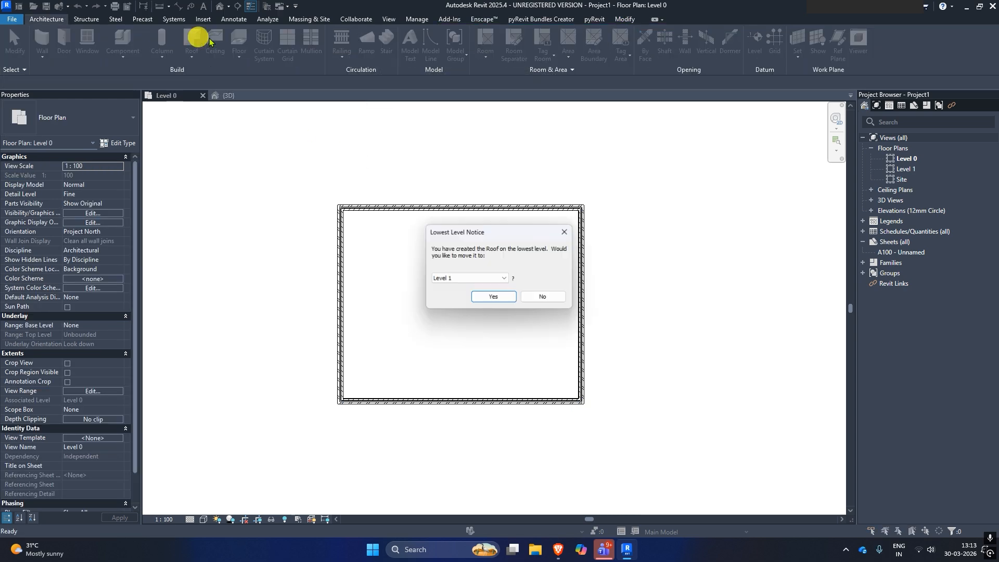
left_click(493, 297)
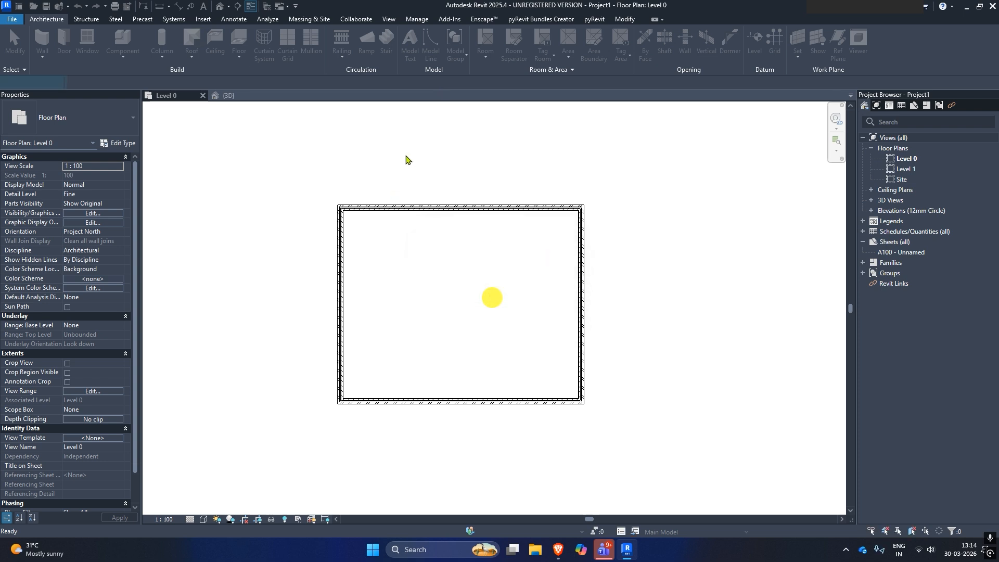
left_click(537, 34)
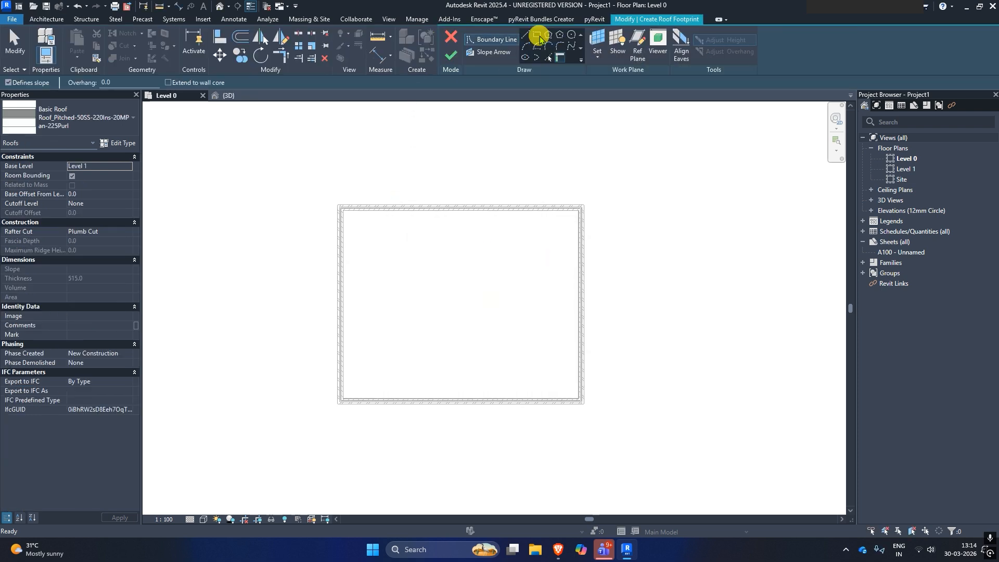
left_click(290, 168)
left_click(637, 449)
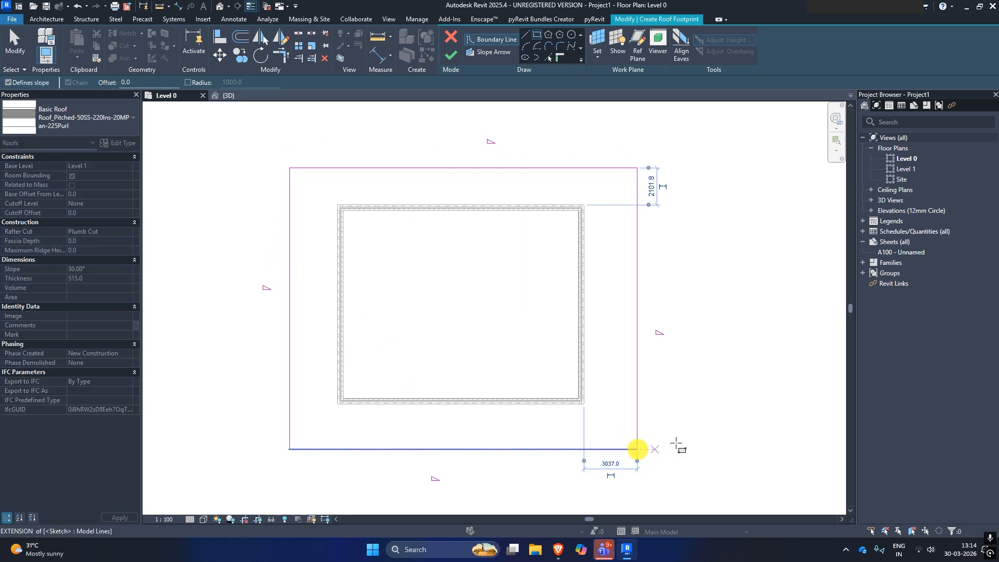
left_click(450, 54)
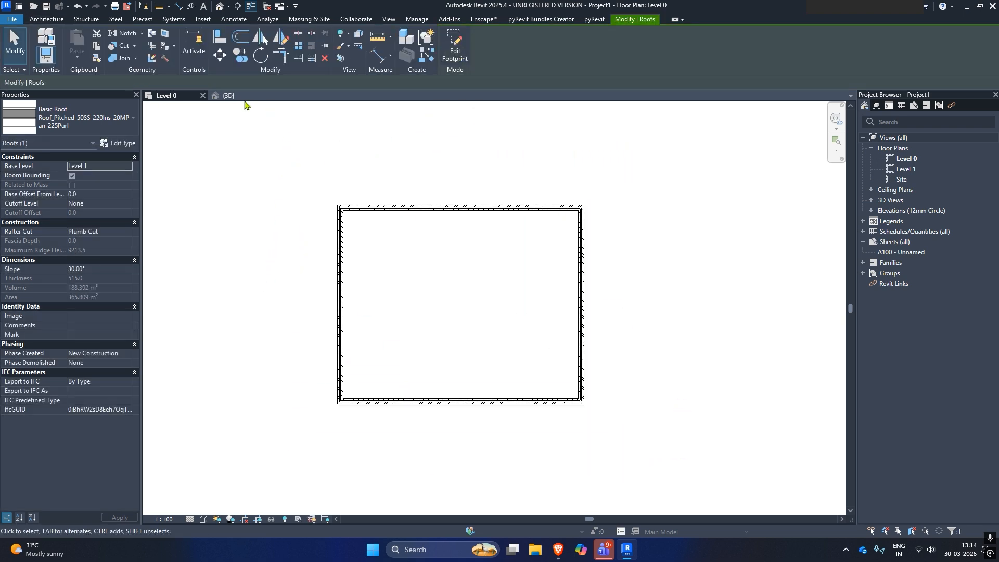
- Enable the section box in the 3D view and pull one side inward to cut through the roof's overhang
left_click(239, 99)
middle_click_drag(653, 306, 593, 251, "shift")
scroll(594, 250, "down", 3)
middle_click_drag(567, 289, 517, 359, "shift")
left_click(541, 398)
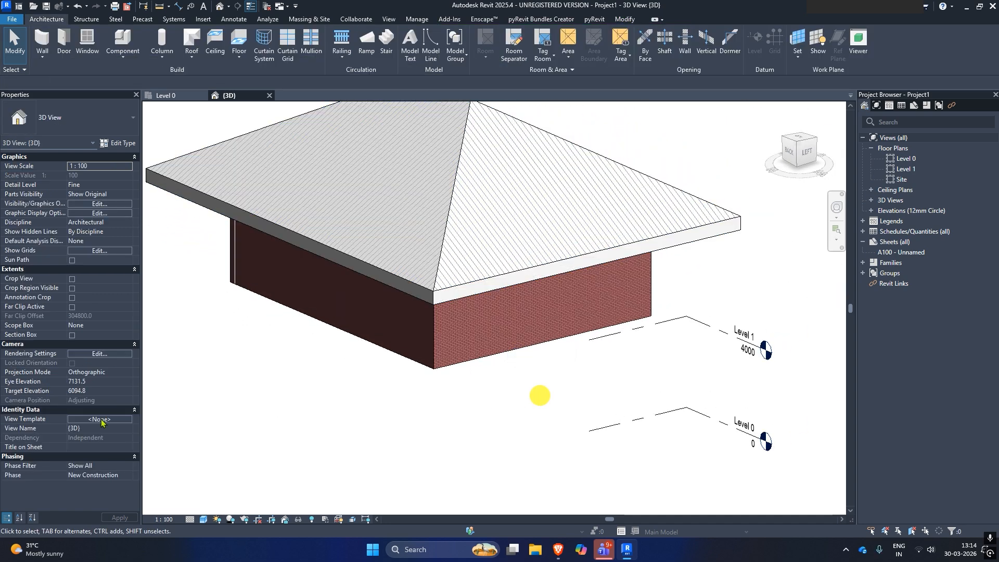
left_click(72, 334)
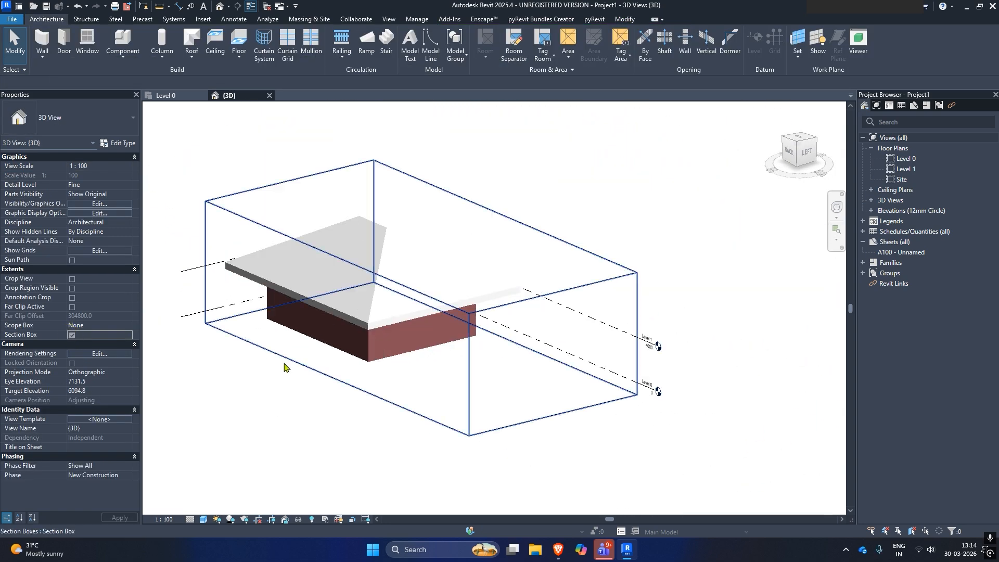
left_click(287, 358)
left_click_drag(337, 322, 362, 313)
middle_click_drag(335, 306, 454, 250, "shift")
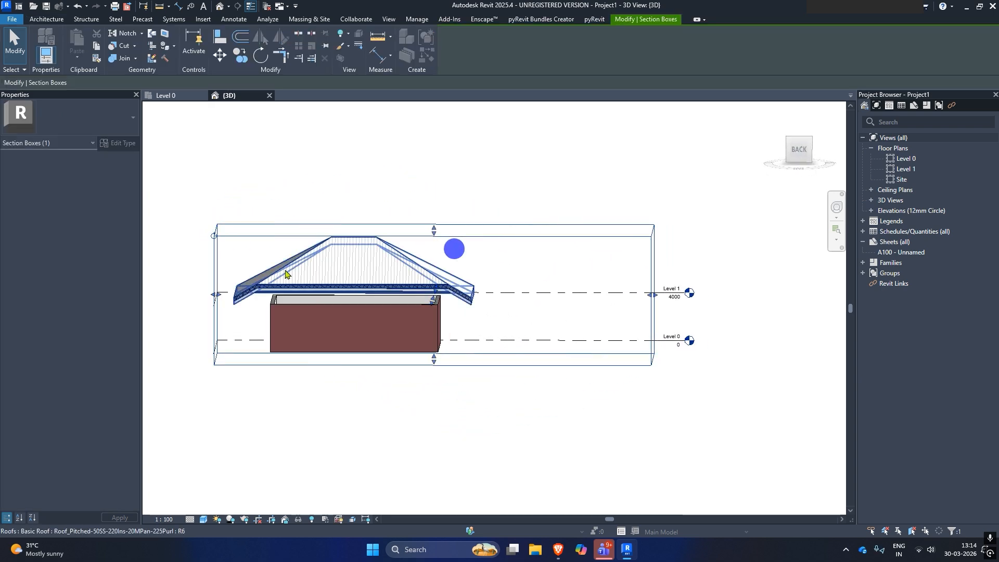
scroll(255, 287, "up", 6)
middle_click_drag(353, 353, 351, 327, "shift")
middle_click_drag(441, 322, 339, 365, "shift")
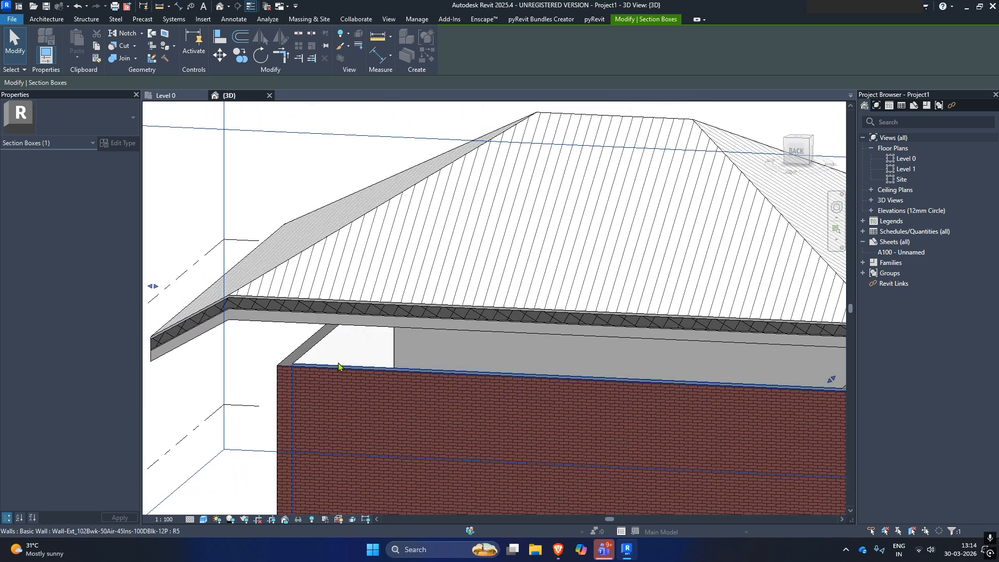
- Select all four enclosure walls on the Level 0 plan and attach their tops to the roof in the 3D view
left_click(167, 95)
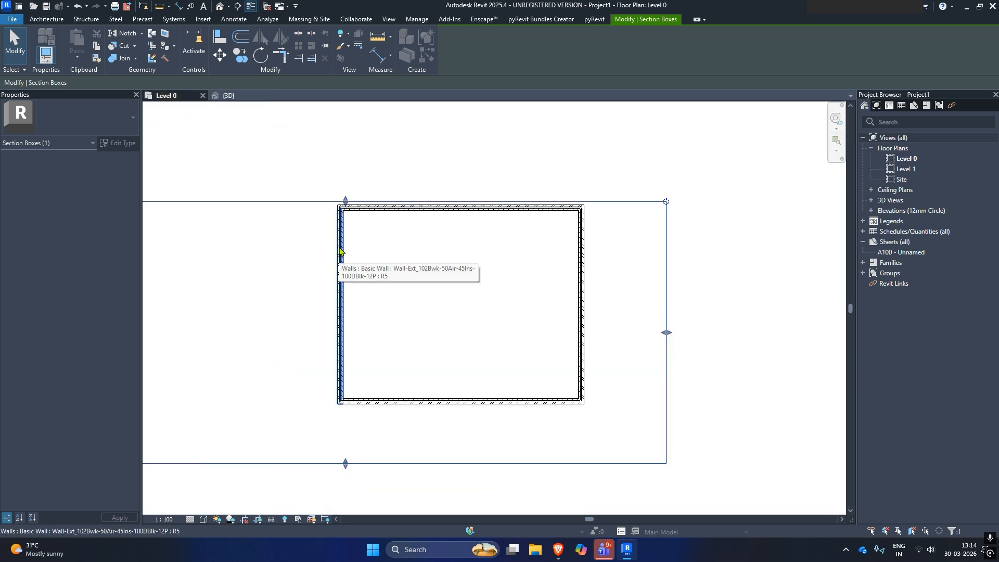
left_click(602, 413)
left_click_drag(305, 171, 647, 443)
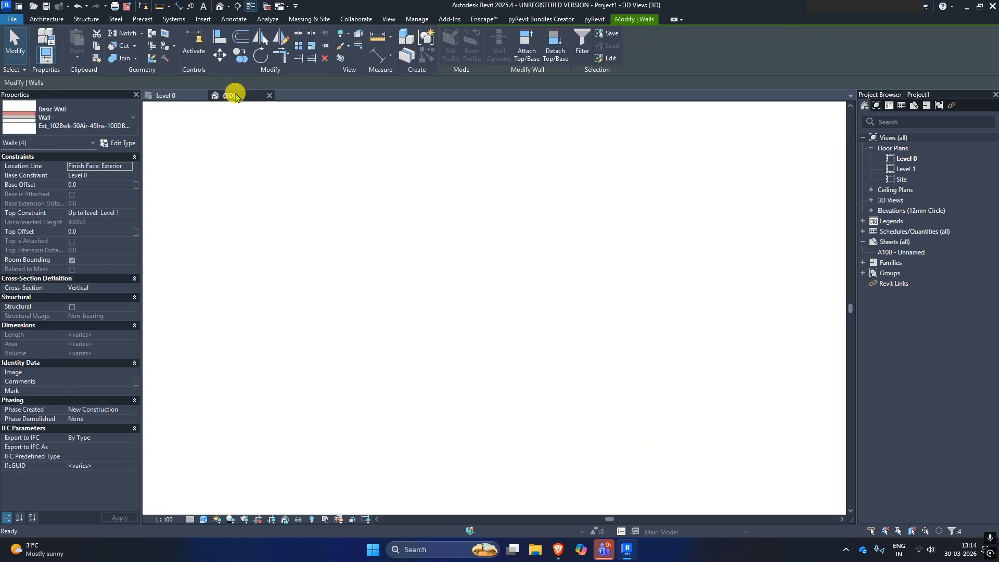
left_click(232, 93)
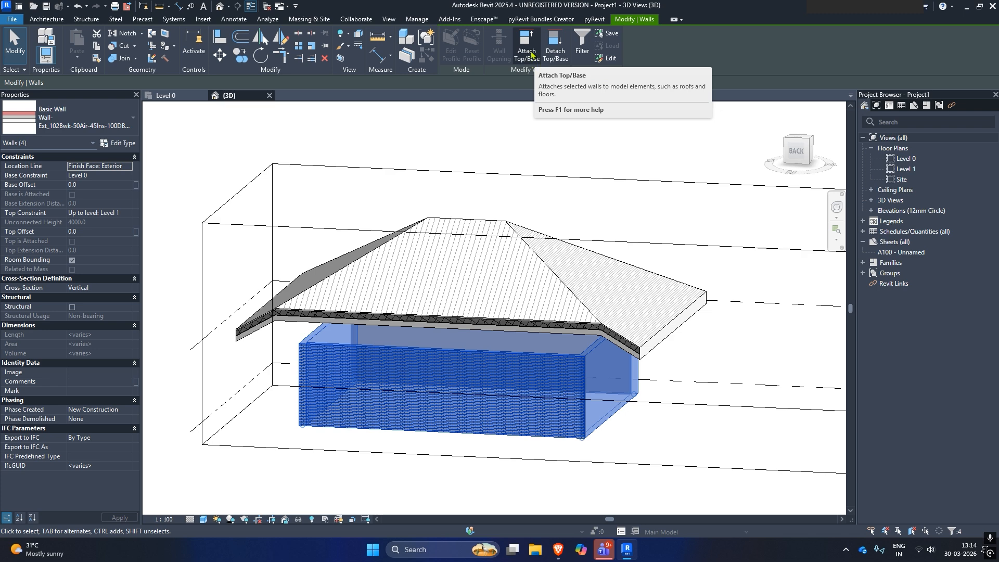
left_click(527, 52)
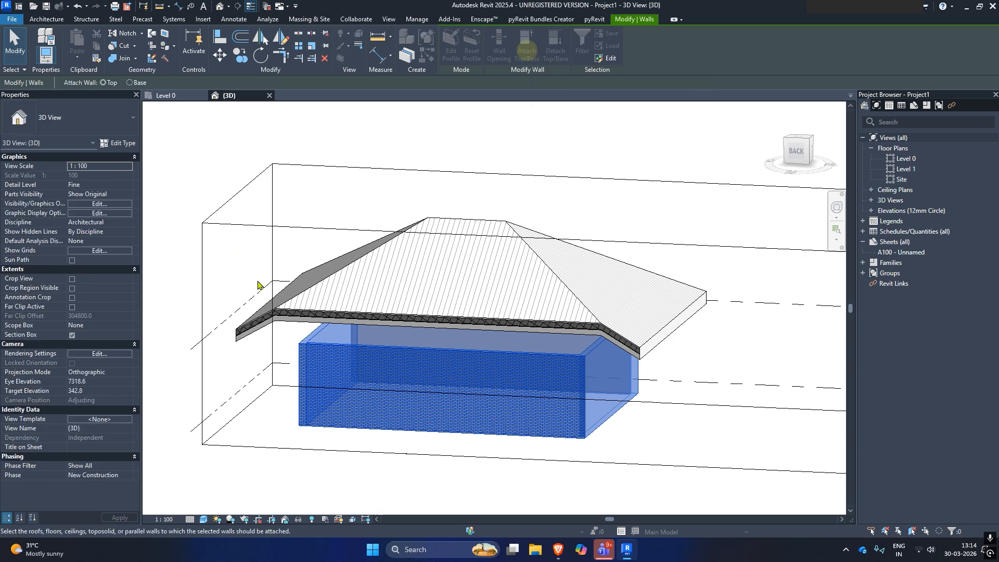
left_click(529, 247)
middle_click_drag(263, 283, 239, 181, "shift")
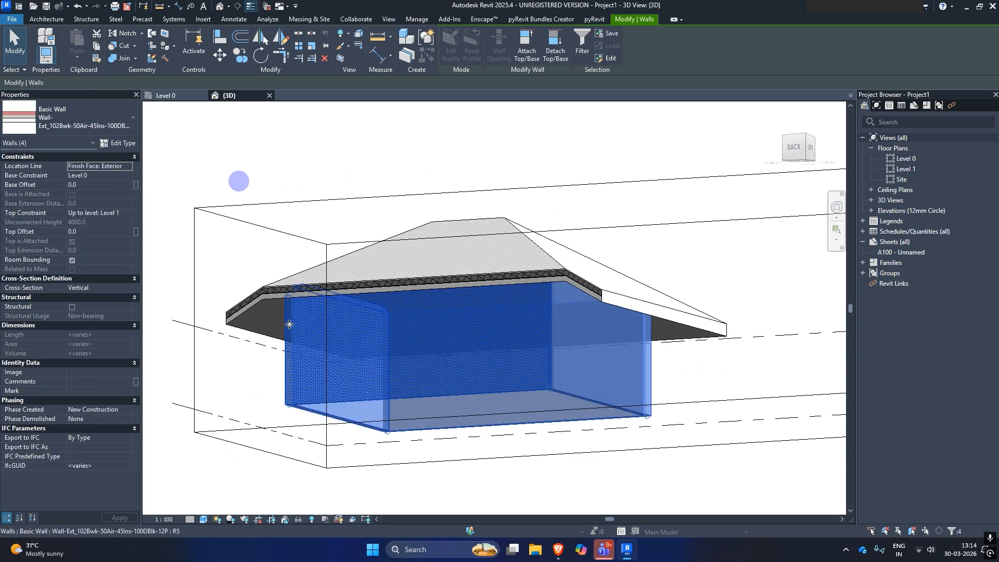
left_click(284, 249)
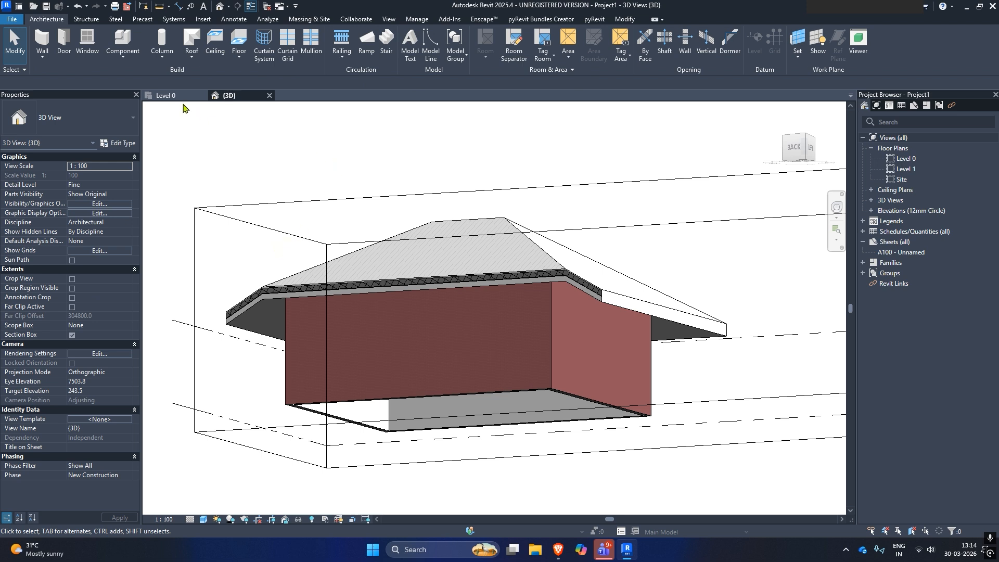
- Try the Structural option on the north wall in the Level 0 plan, switch it back off and clear the selection
left_click(169, 95)
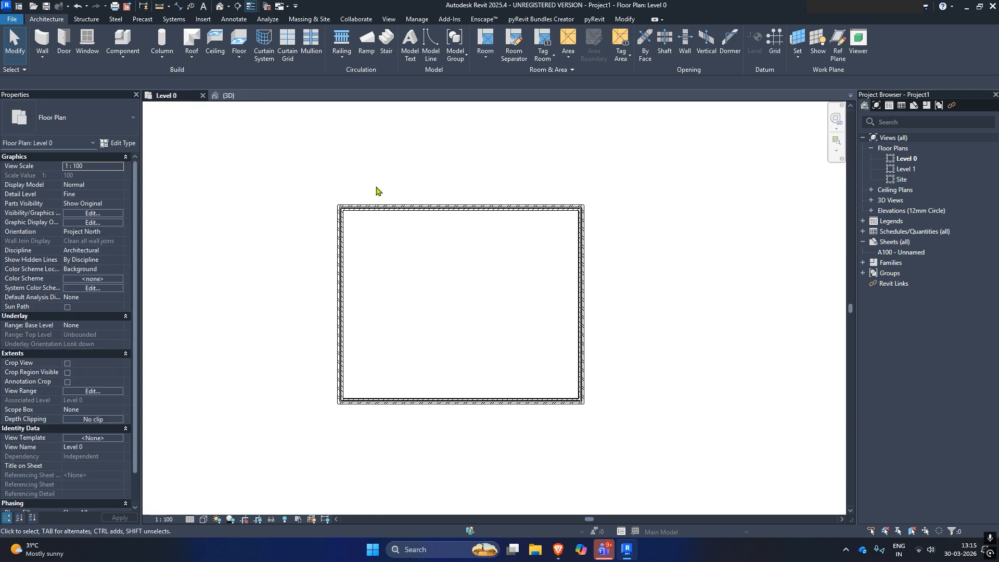
left_click(376, 206)
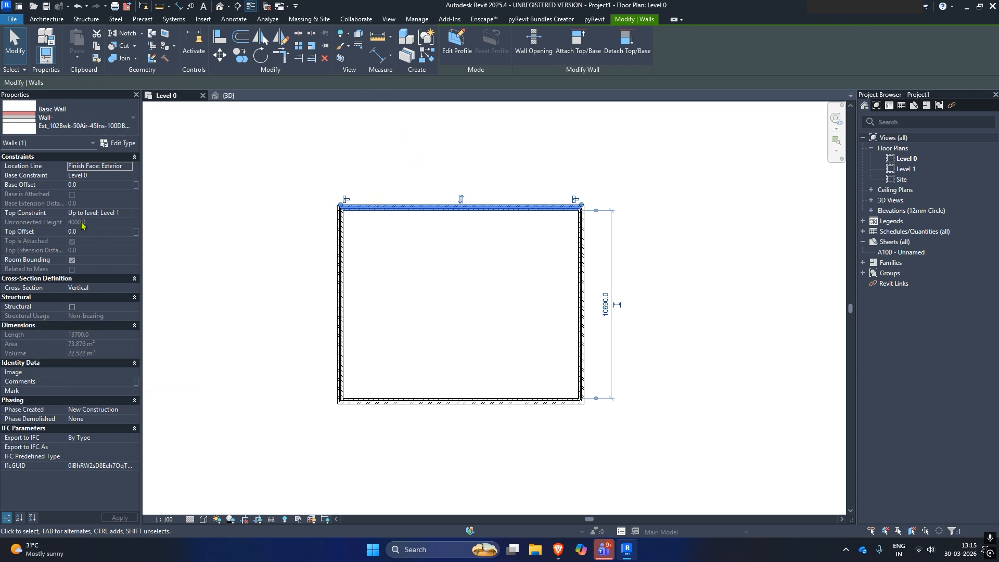
left_click(72, 307)
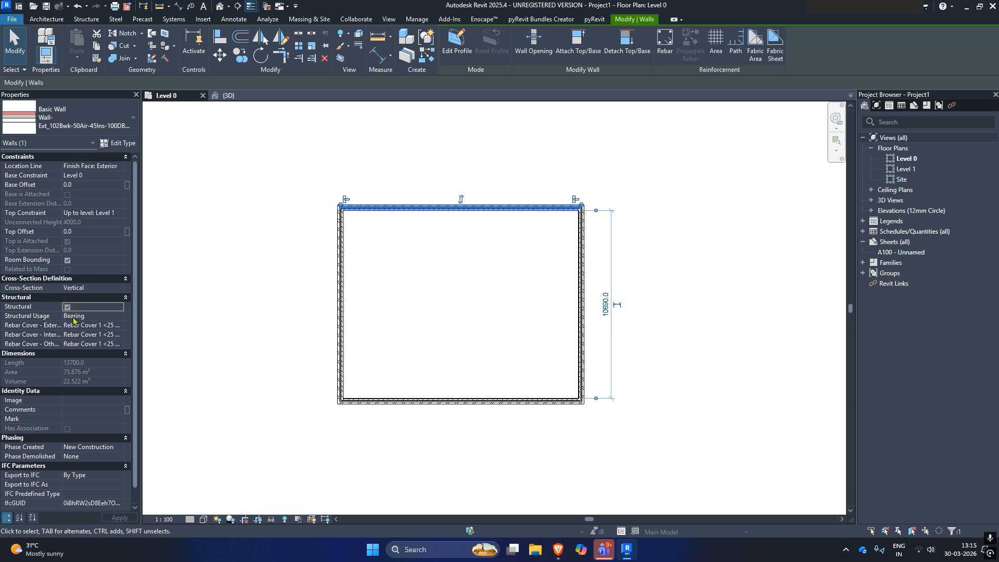
scroll(366, 201, "up", 3)
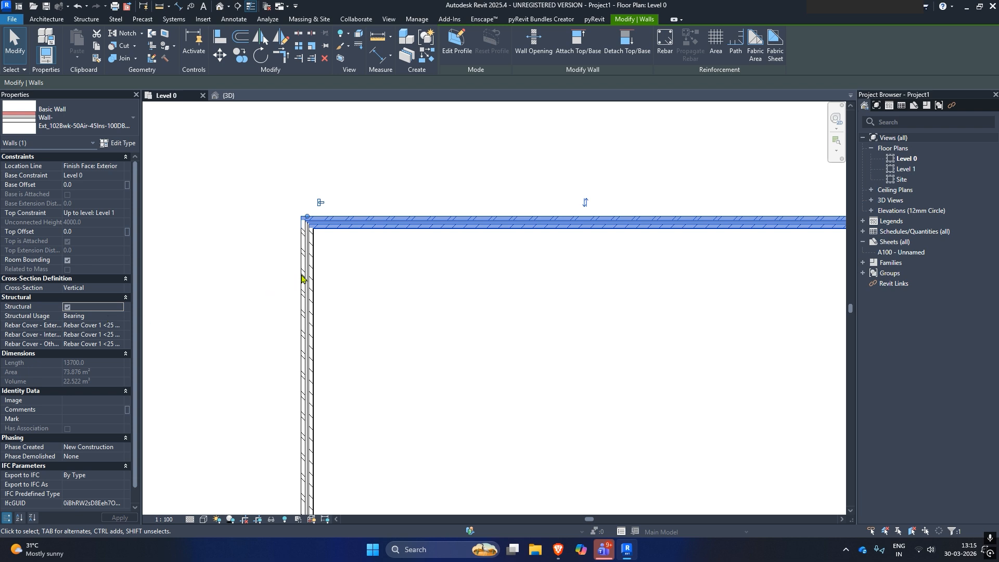
left_click(67, 307)
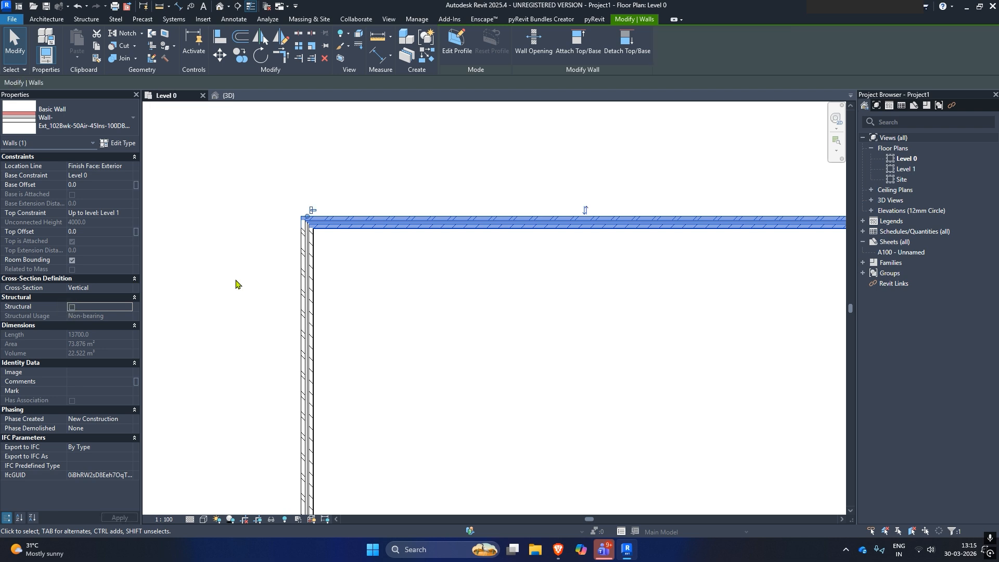
left_click(233, 281)
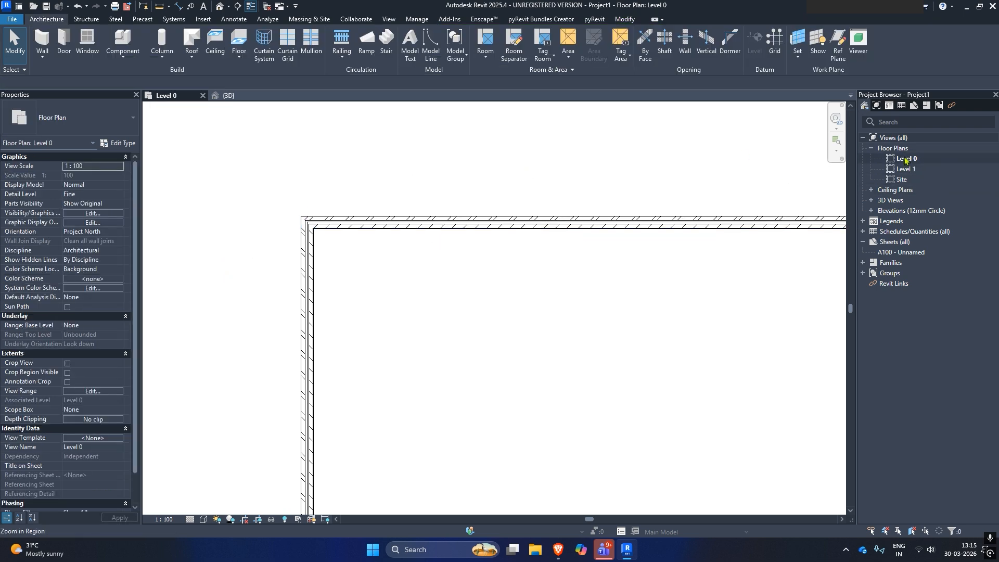
- Add two levels above Level 1 in the North elevation, at elevations 7400 and 11600 mm
left_click(871, 201)
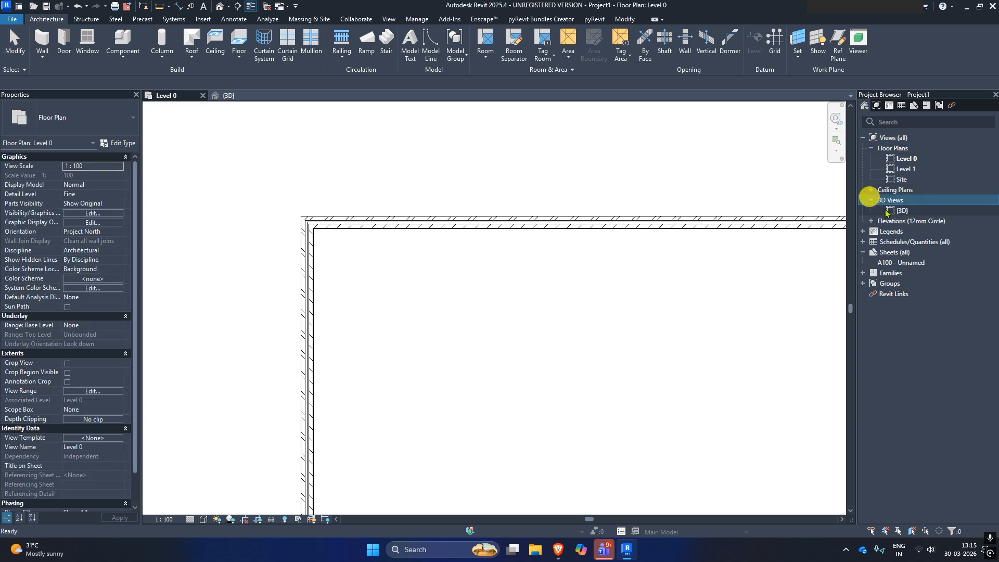
left_click(871, 221)
double_click(905, 242)
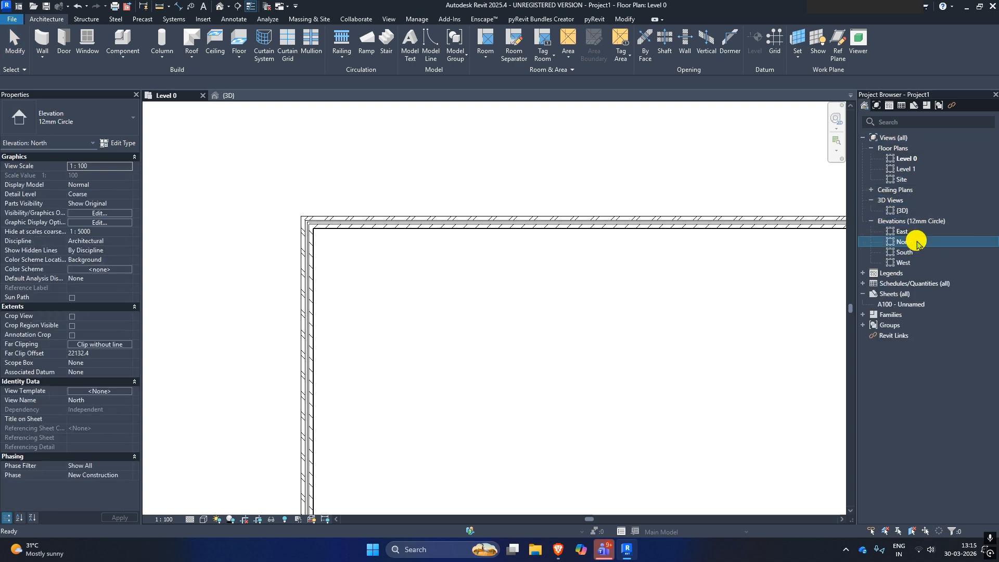
scroll(483, 167, "down", 1)
left_click(697, 279)
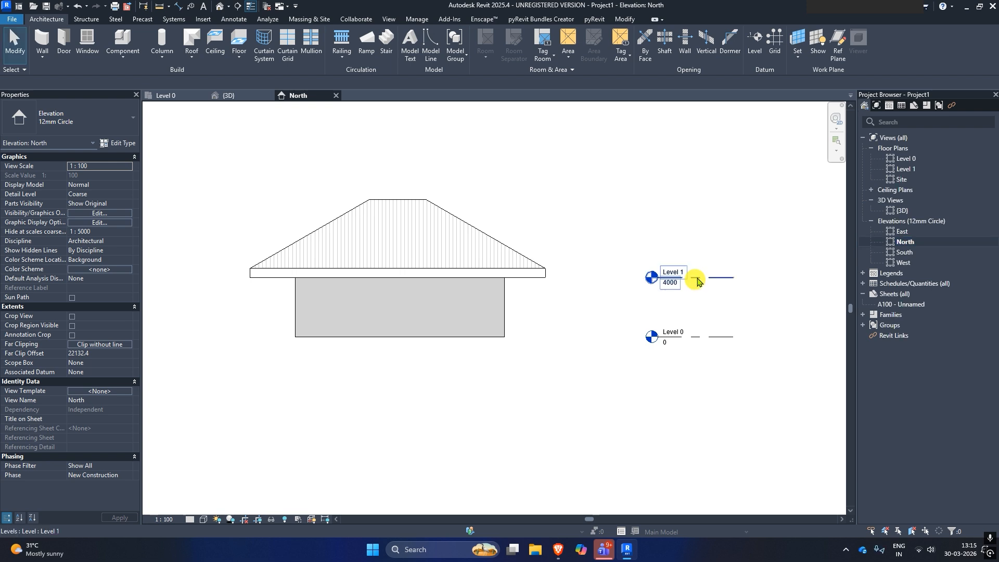
key("l")
key("l")
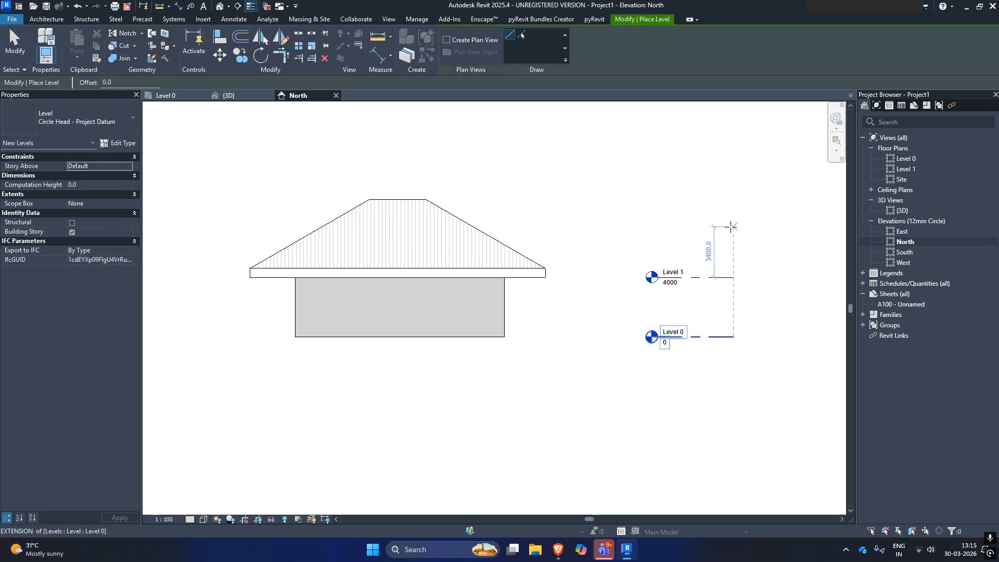
left_click(650, 225)
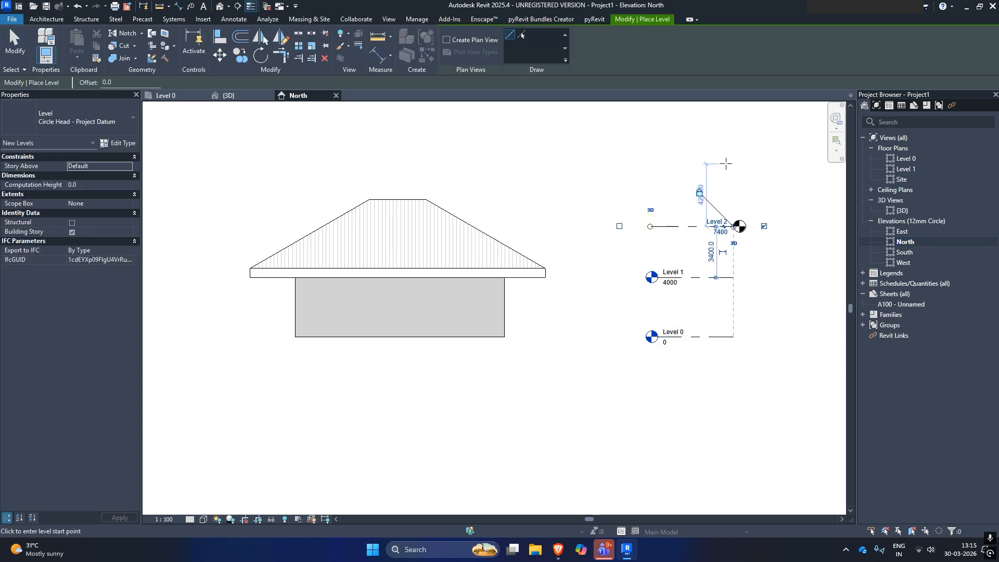
left_click(729, 164)
left_click(650, 164)
key("Escape")
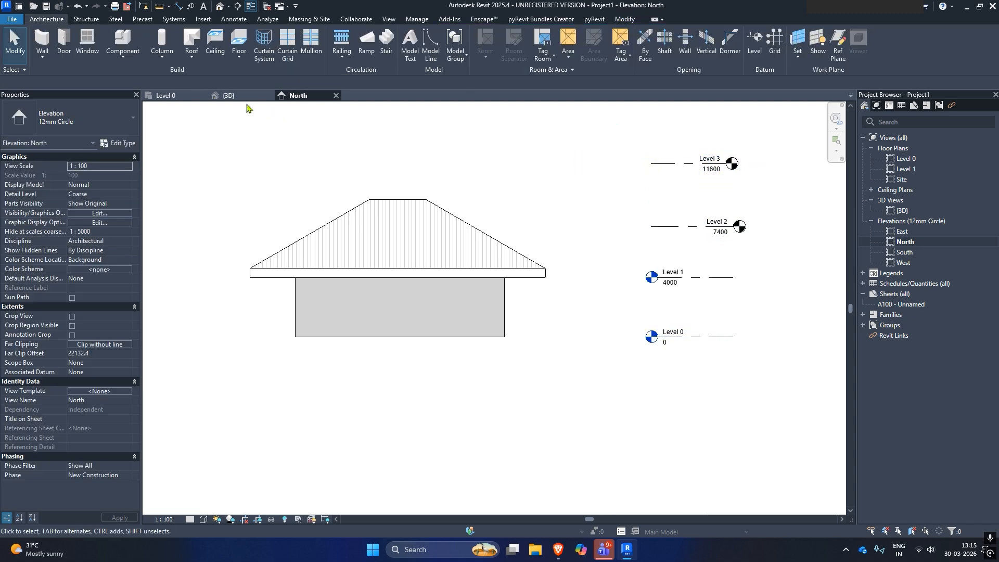
- Set the west wall's top constraint to Up to level: Level 2 and inspect the wall under the roof in 3D
left_click(243, 96)
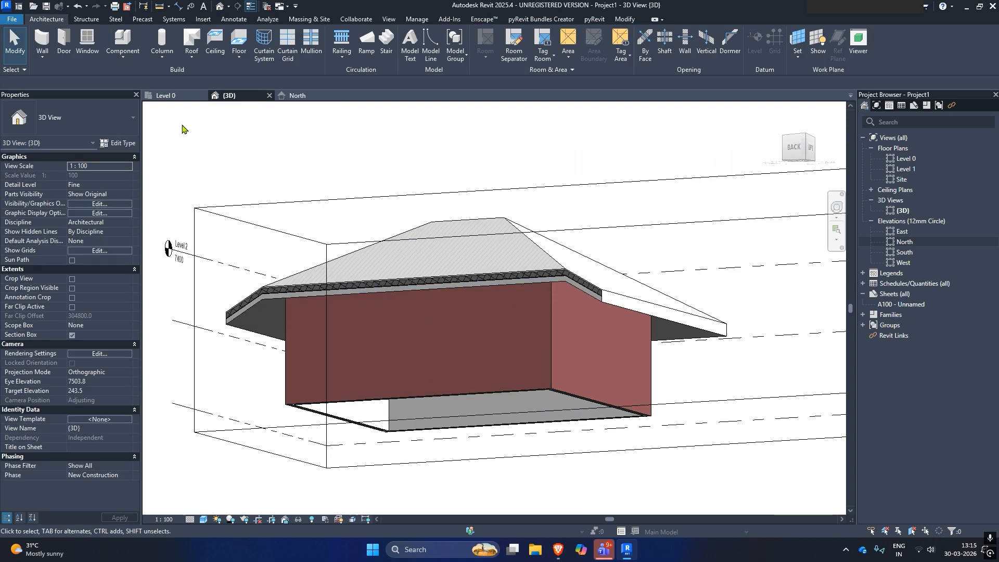
left_click(171, 96)
left_click(314, 281)
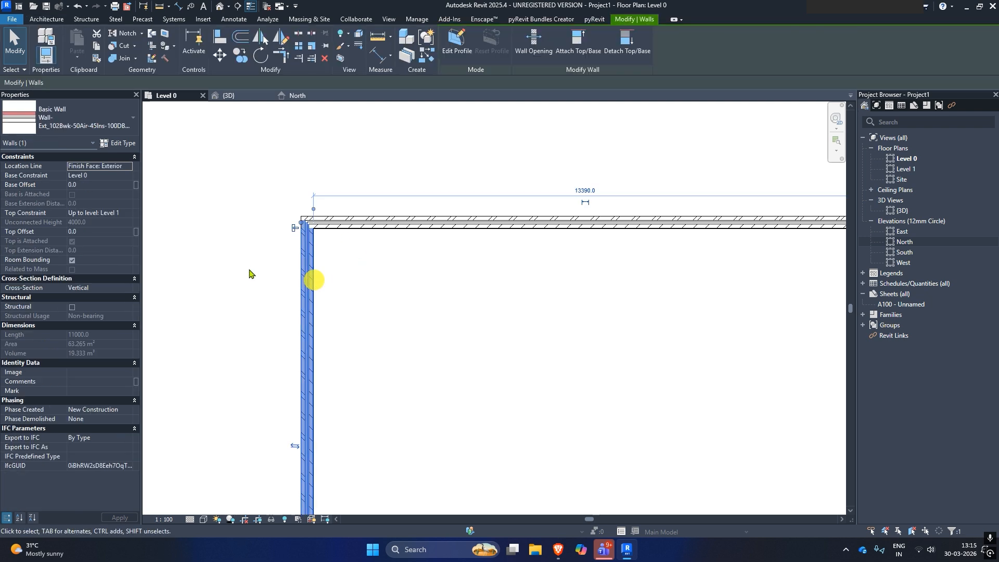
left_click(129, 214)
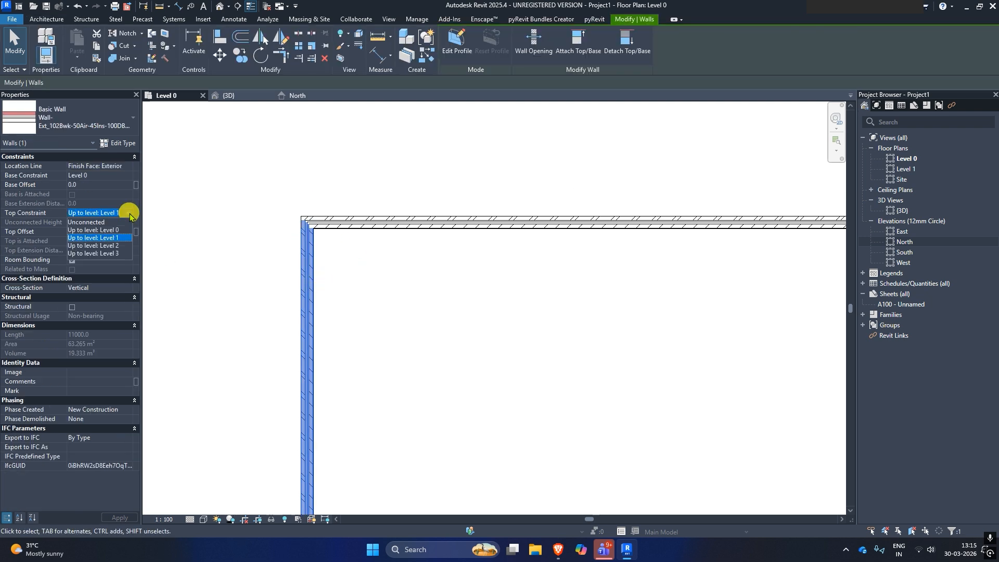
left_click(120, 247)
left_click(229, 95)
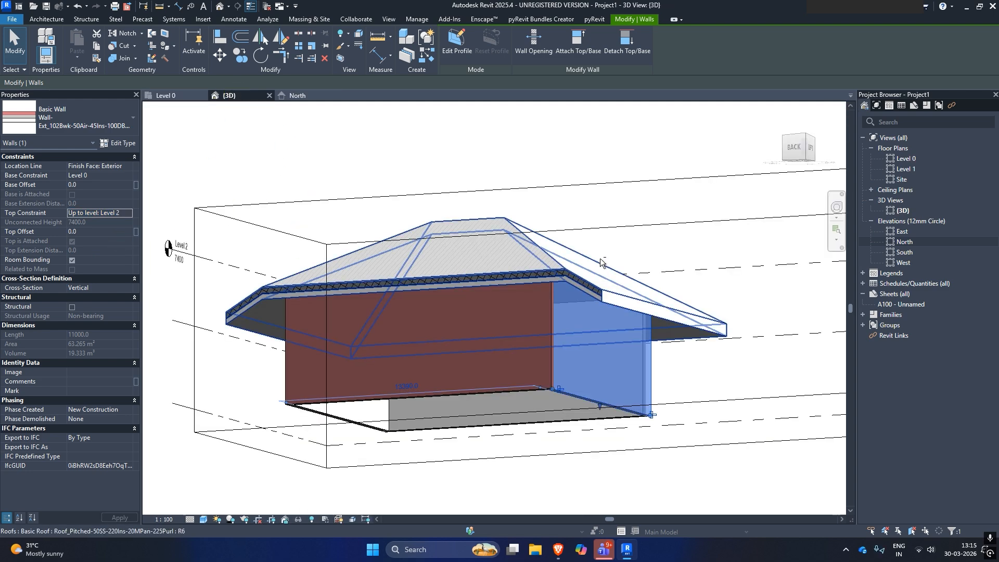
middle_click_drag(587, 178, 566, 218, "shift")
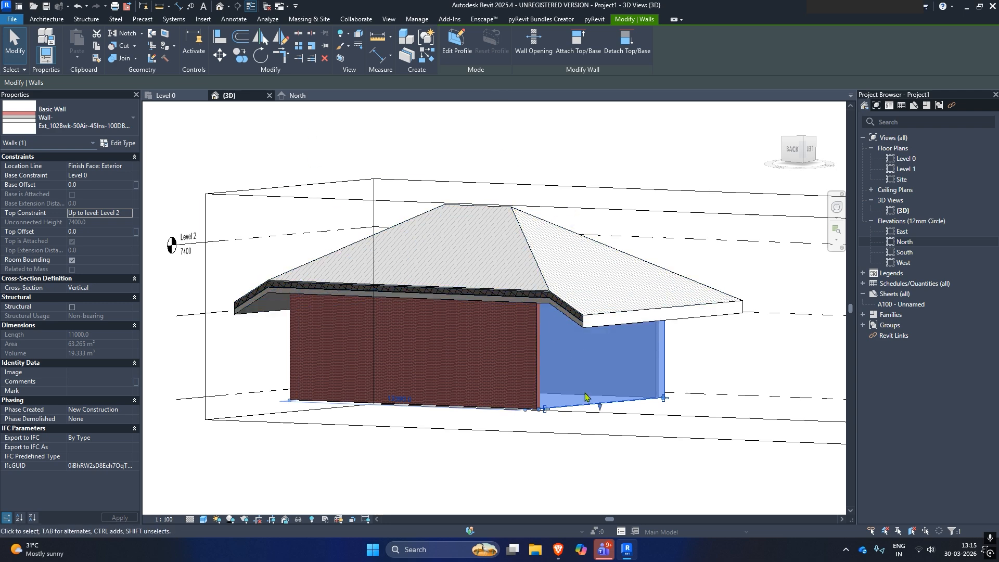
- Detach the west wall's top from the pitched roof in the 3D view and clear the selection
left_click(687, 366)
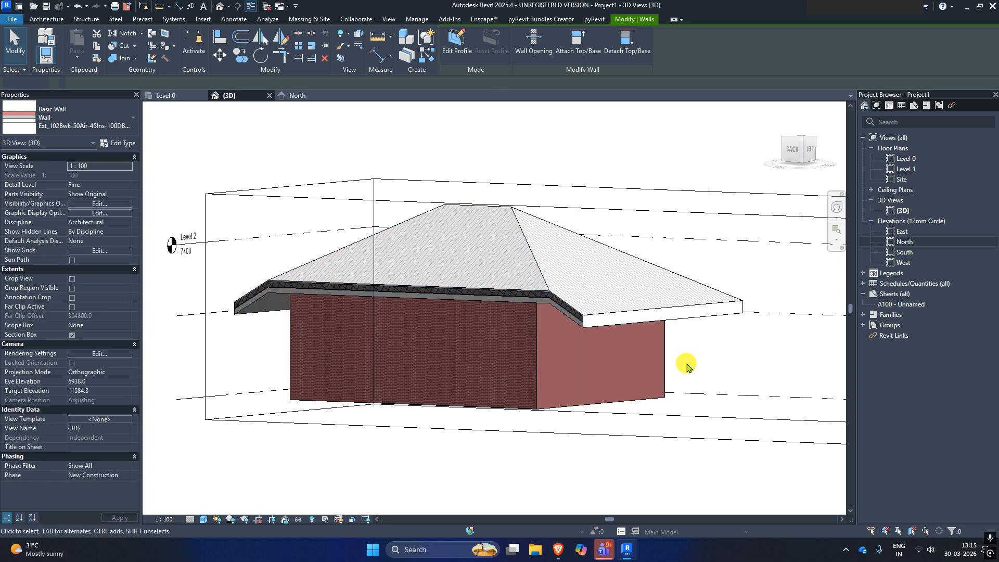
left_click(621, 399)
left_click(639, 47)
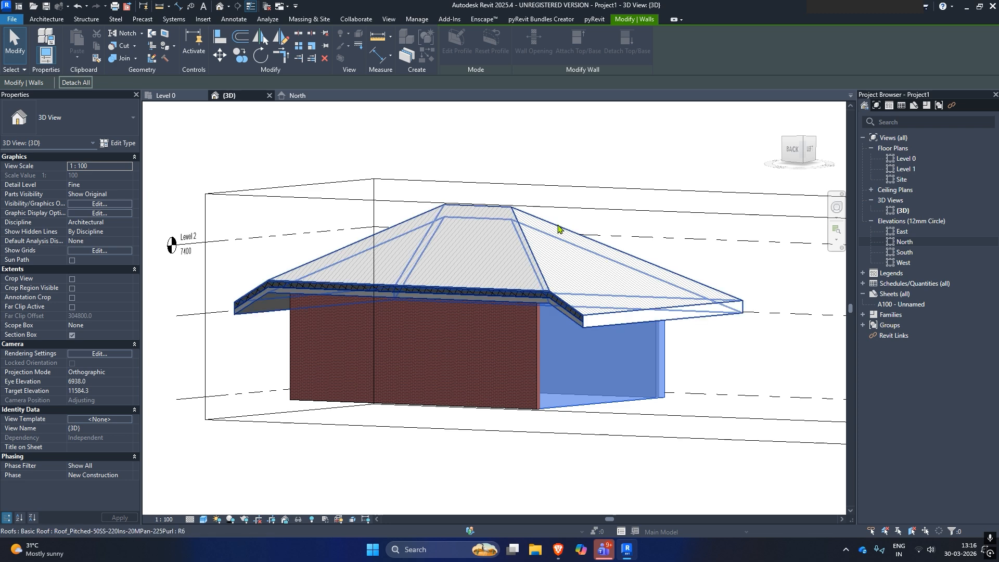
left_click(558, 229)
left_click(553, 133)
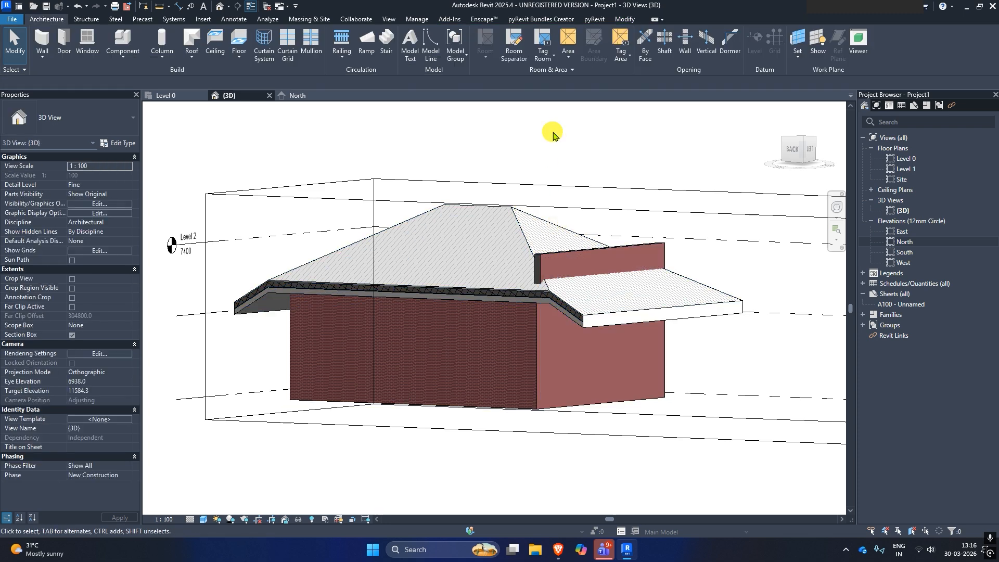
- Set the detached west wall's top constraint to Up to level: Level 3 and clear the selection
left_click(621, 253)
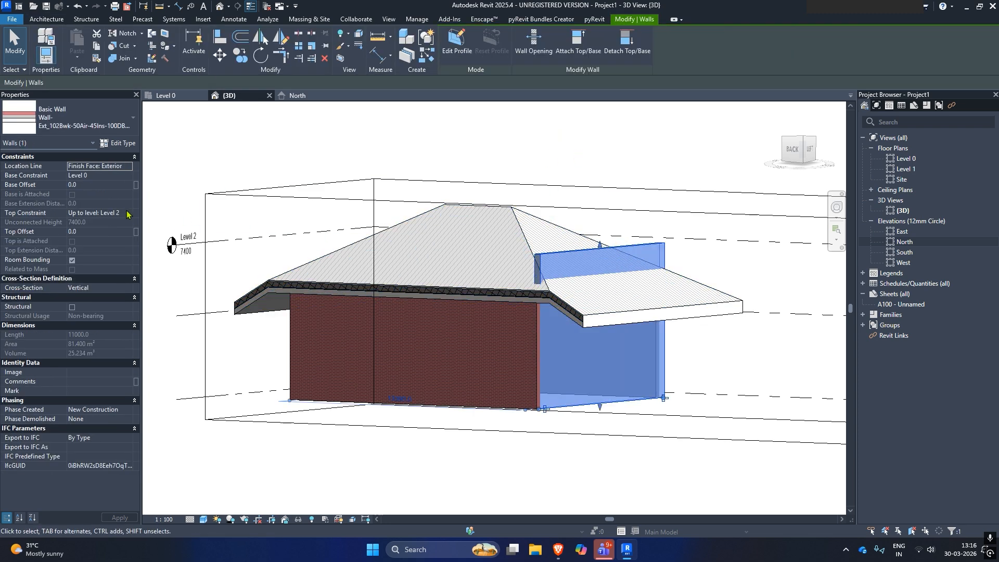
left_click(129, 214)
left_click(102, 253)
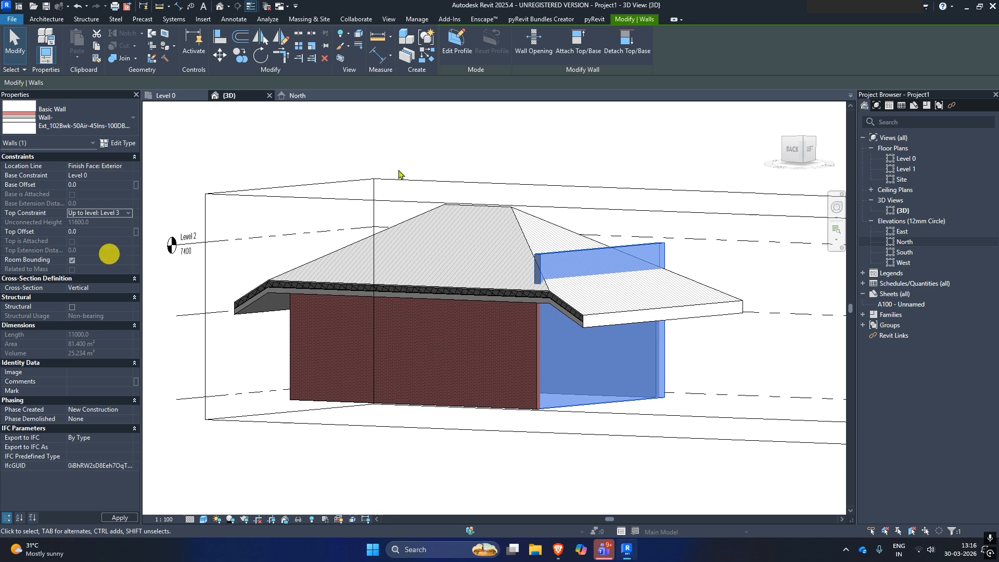
left_click(618, 151)
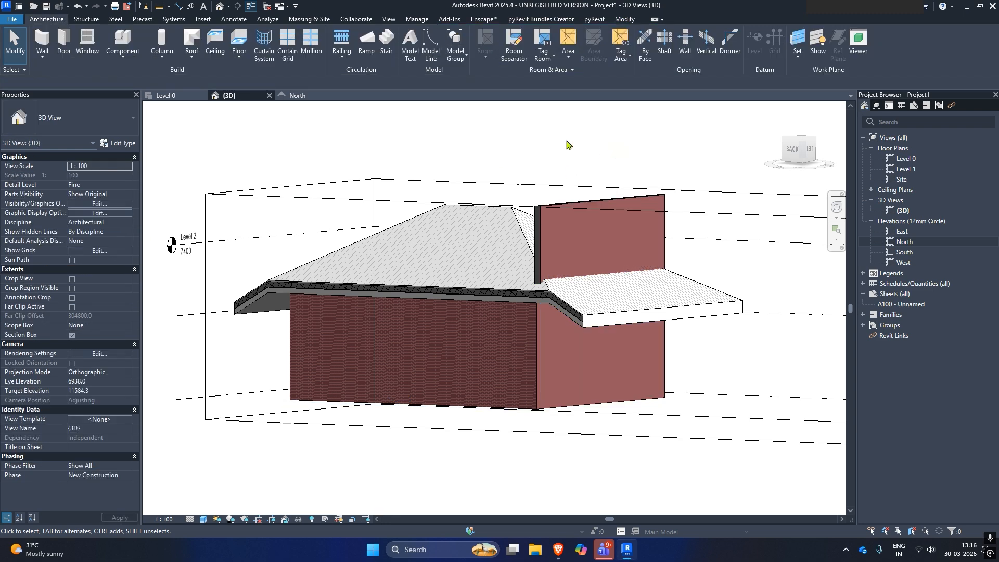